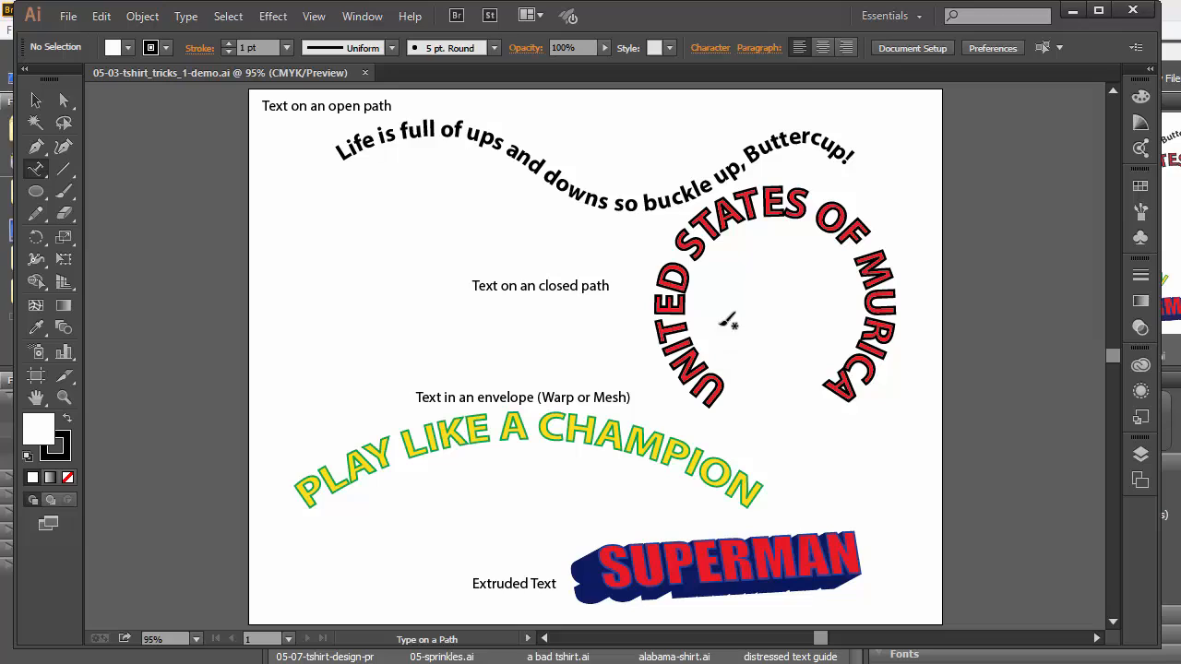
# Paintbrush arrows at the path, circle, warped and SUPERMAN examples, then close the demo unsaved.
pyautogui.press('b')
pyautogui.moveTo(343, 237)
pyautogui.mouseDown()
pyautogui.moveTo(426, 151)
pyautogui.moveTo(433, 175)
pyautogui.mouseUp()
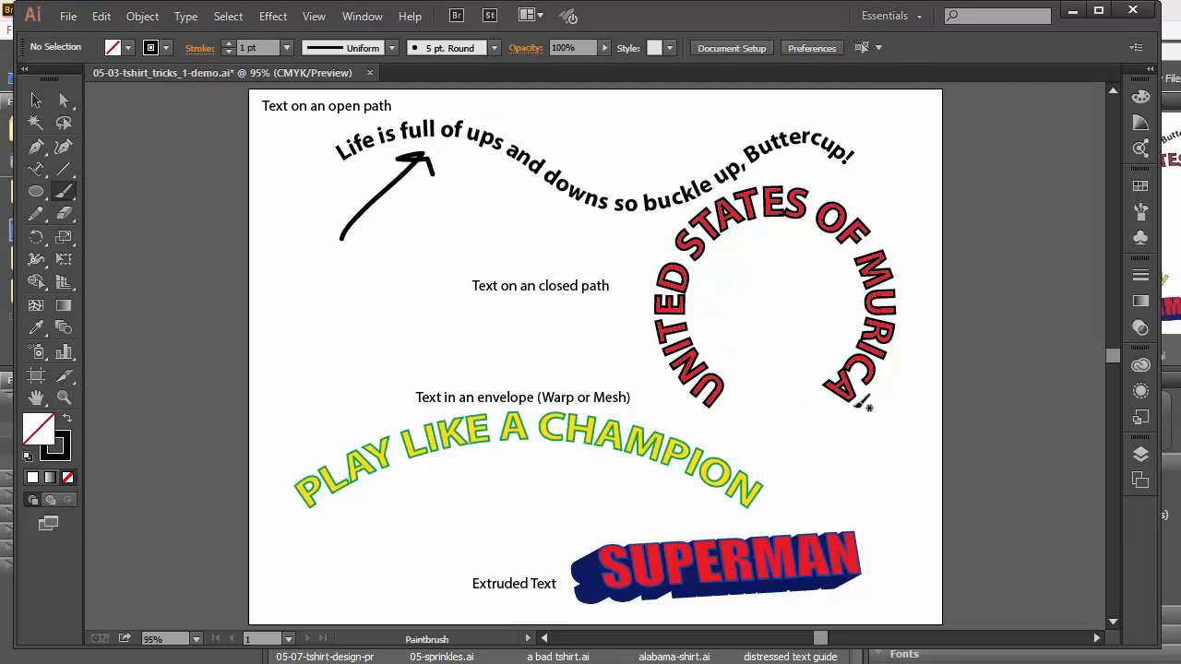
pyautogui.moveTo(900, 471)
pyautogui.mouseDown()
pyautogui.moveTo(859, 406)
pyautogui.moveTo(857, 431)
pyautogui.moveTo(858, 404)
pyautogui.moveTo(893, 412)
pyautogui.mouseUp()
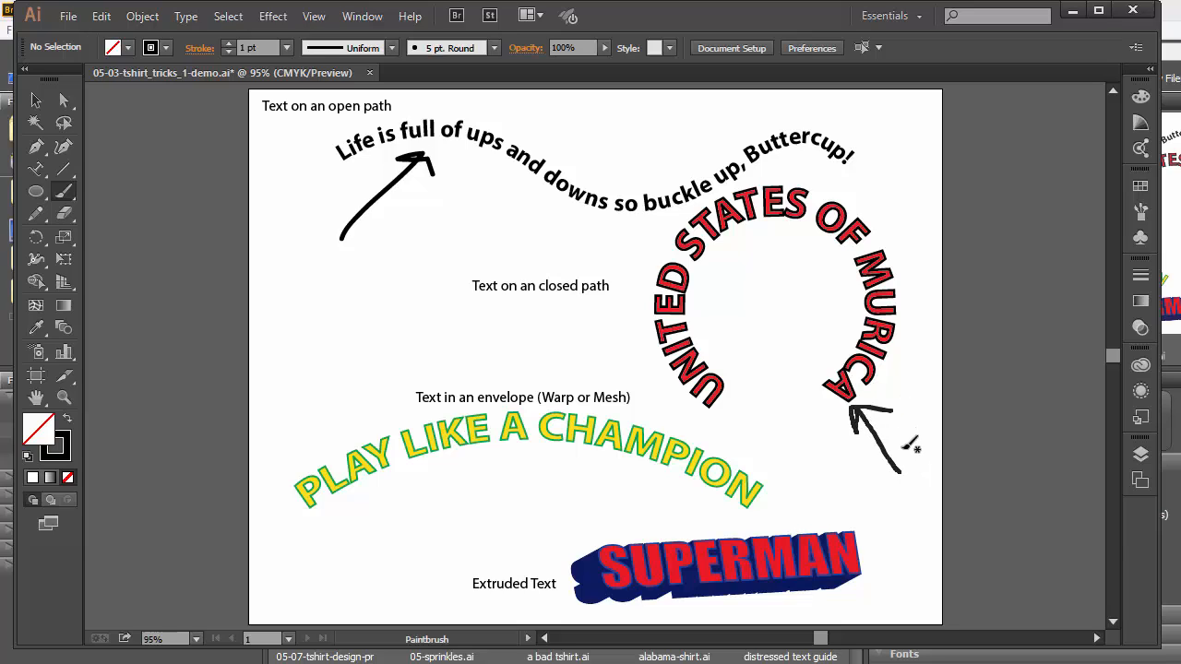
pyautogui.moveTo(279, 325); pyautogui.dragTo(343, 431)
pyautogui.moveTo(346, 383); pyautogui.dragTo(345, 430)
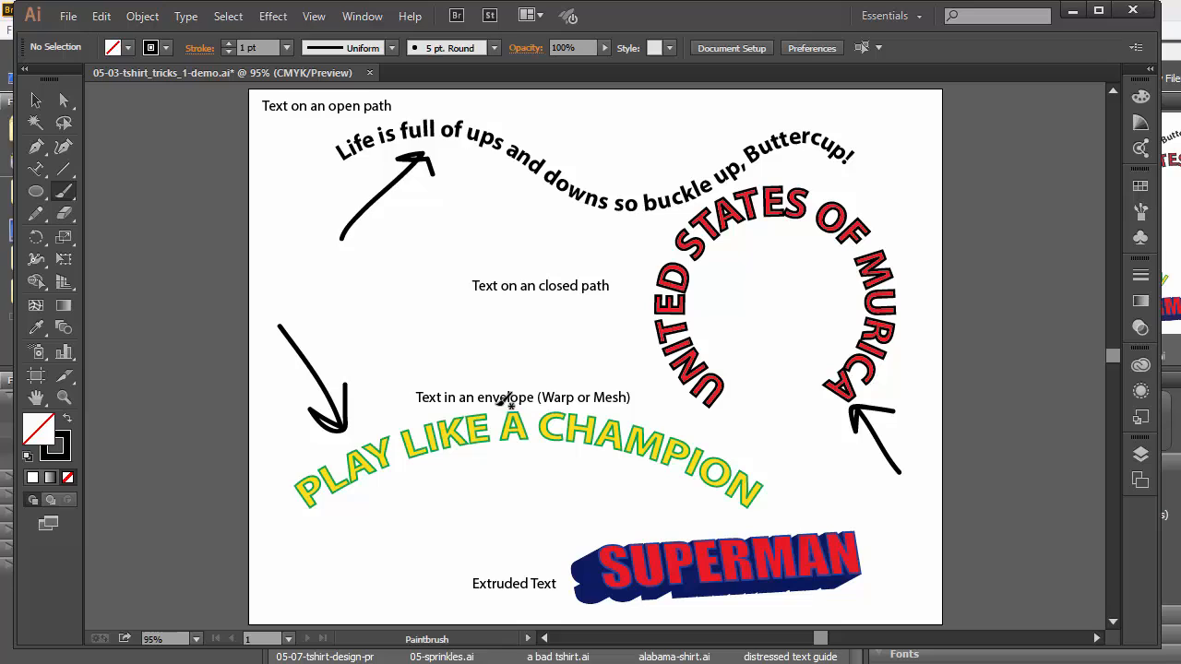
pyautogui.moveTo(908, 524)
pyautogui.mouseDown()
pyautogui.moveTo(860, 559)
pyautogui.moveTo(888, 568)
pyautogui.mouseUp()
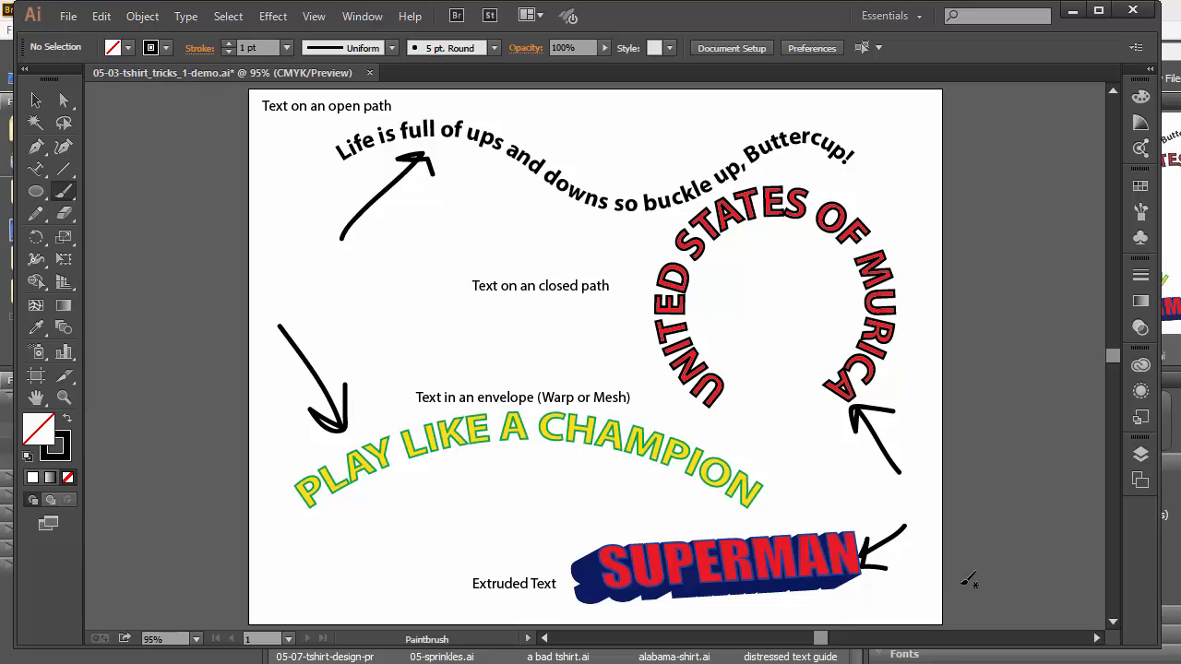
pyautogui.click(370, 73)
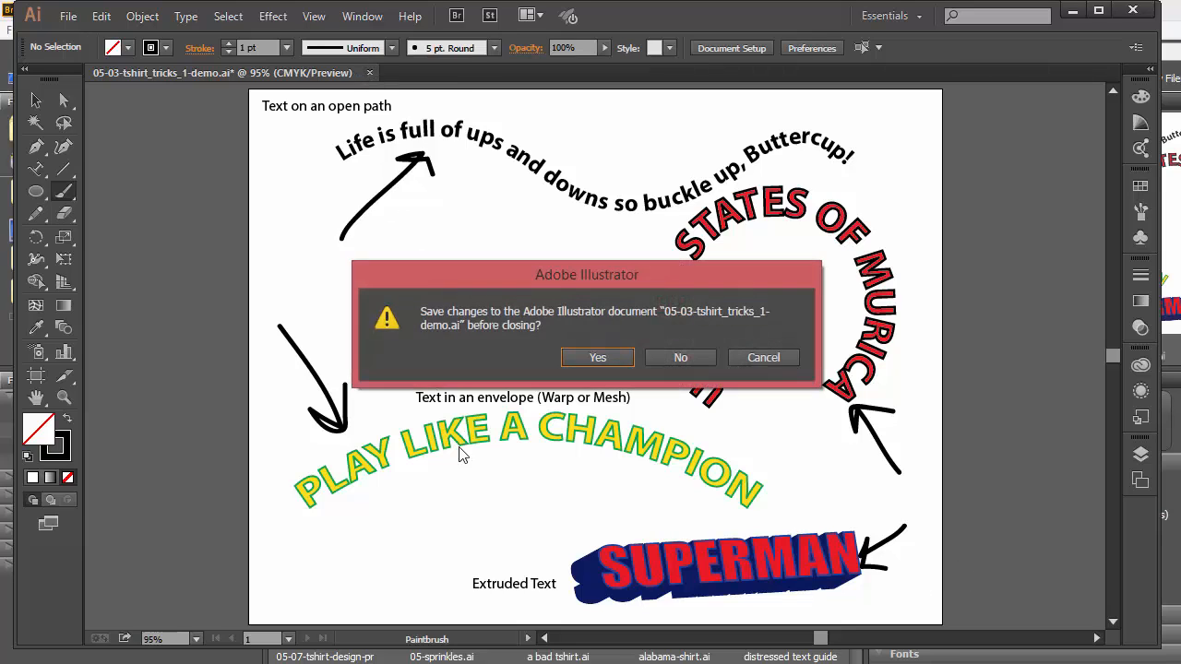
pyautogui.click(683, 358)
# Highlight the Type on an Open Path steps in the PDF guide, then go back to Illustrator.
pyautogui.hotkey('alt', 'Tab')
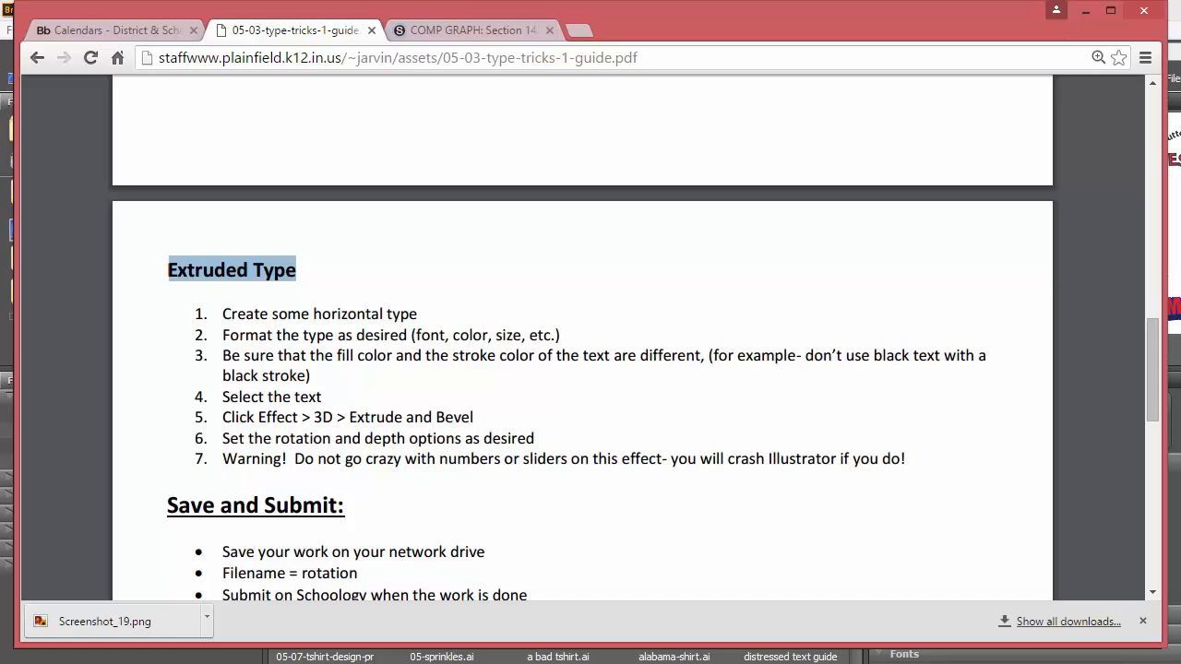
pyautogui.scroll(8, 351, 329)
pyautogui.scroll(1, 350, 329)
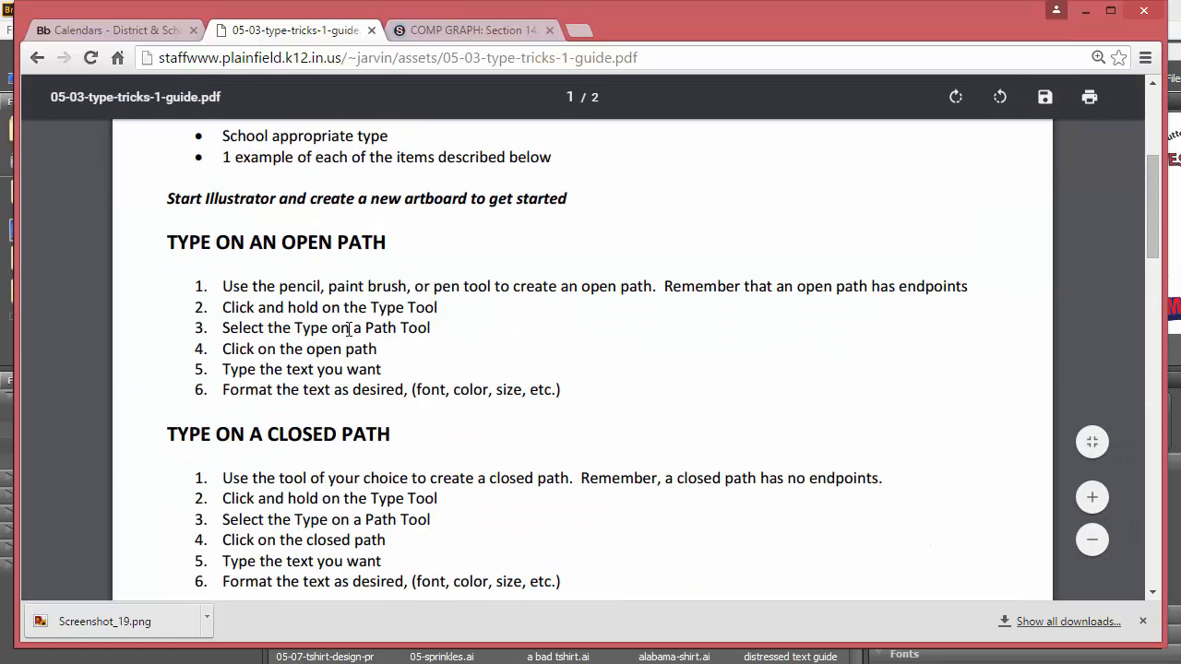
pyautogui.moveTo(224, 285); pyautogui.dragTo(506, 391)
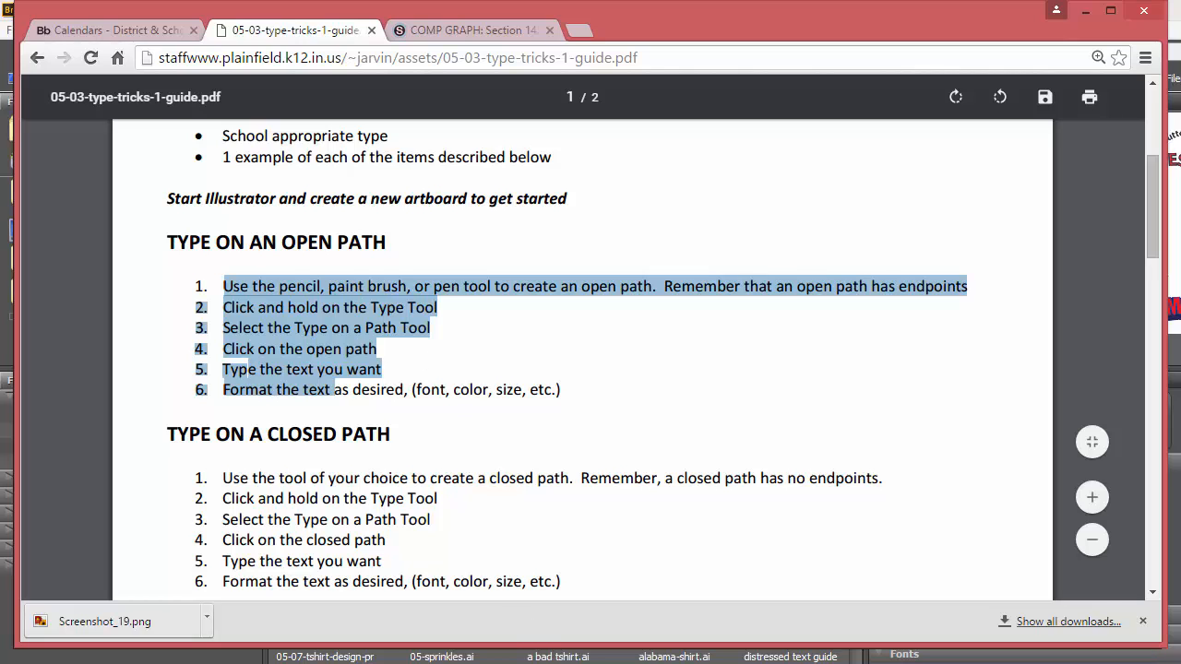
pyautogui.click(432, 661)
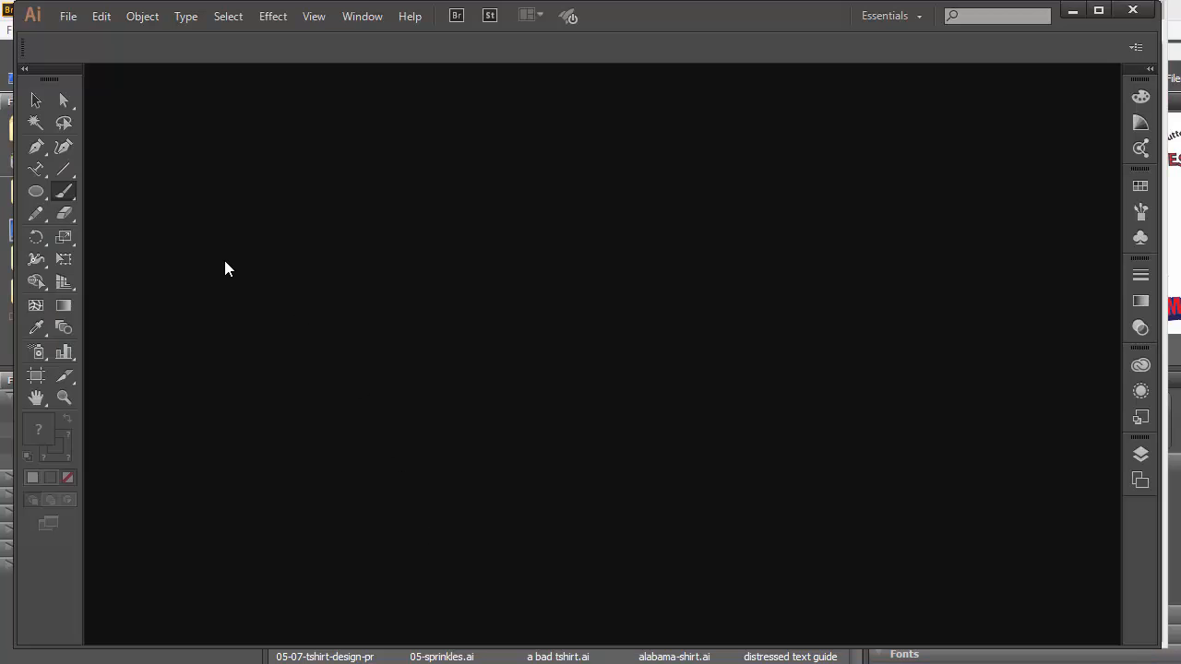
# Create a new landscape Letter document, 792 × 612 pt in CMYK.
pyautogui.click(67, 18)
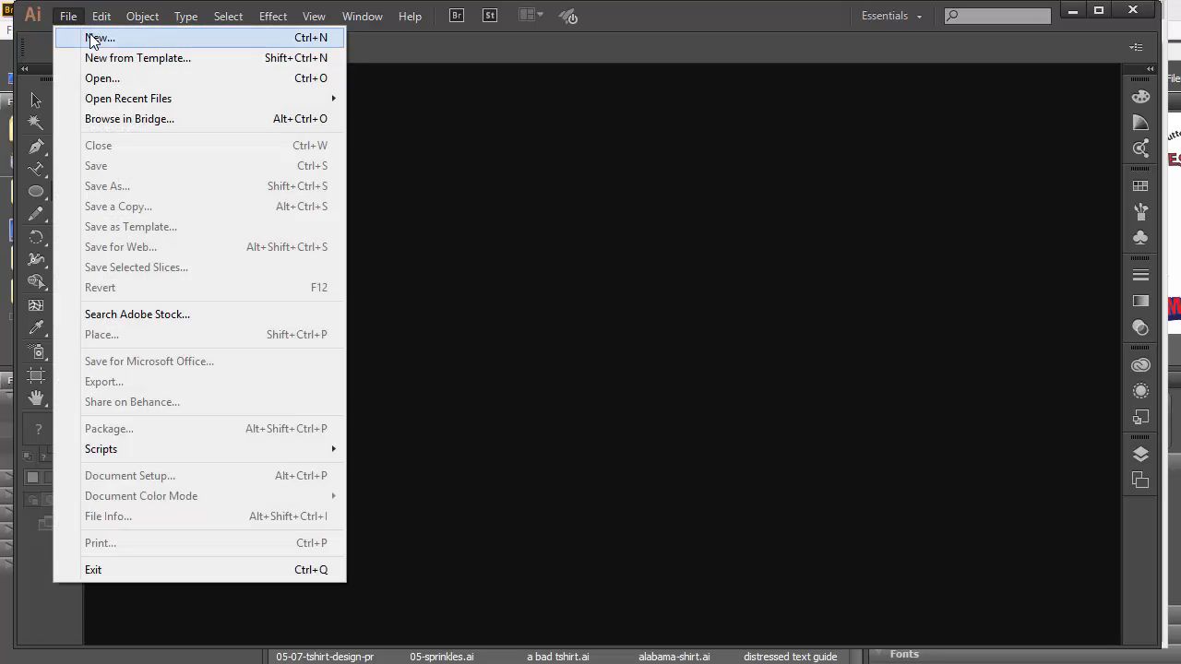
pyautogui.click(92, 39)
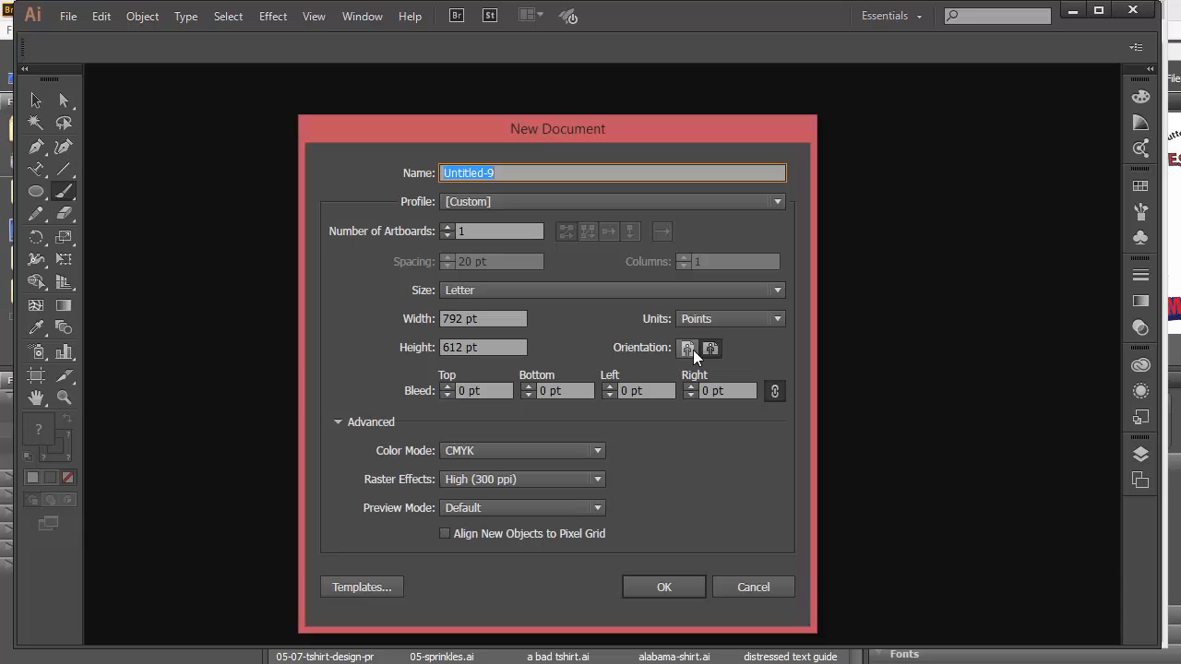
pyautogui.click(708, 348)
pyautogui.click(690, 595)
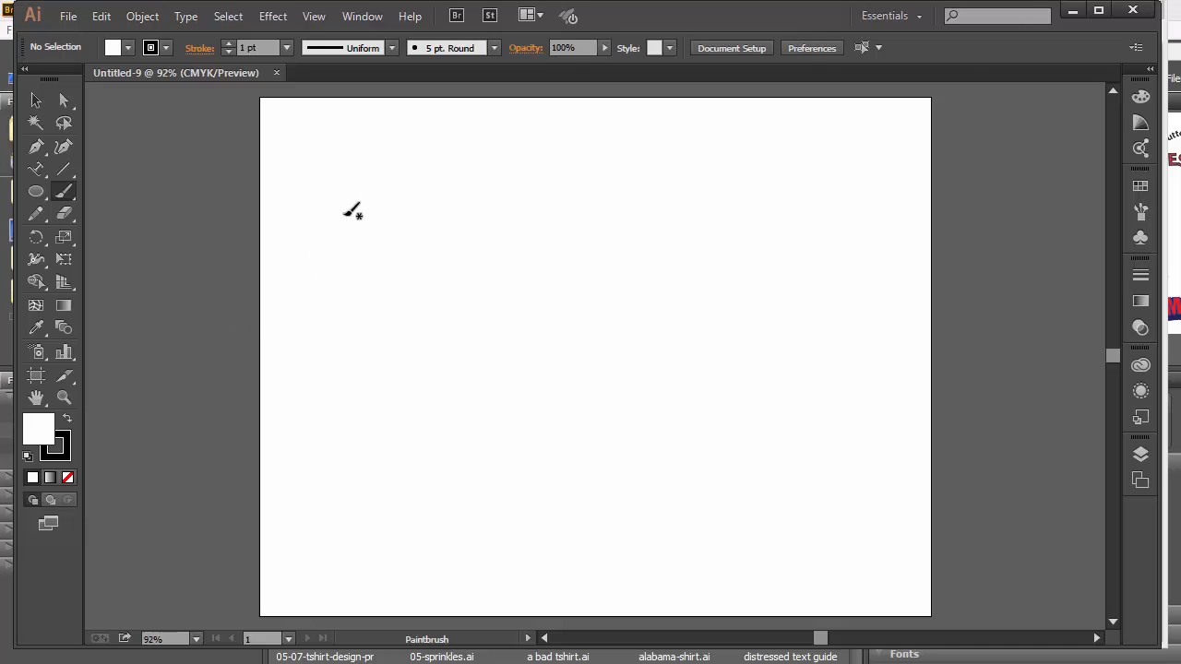
pyautogui.moveTo(321, 214)
pyautogui.mouseDown()
pyautogui.moveTo(376, 176)
pyautogui.moveTo(524, 204)
pyautogui.moveTo(722, 189)
pyautogui.mouseUp()
pyautogui.click(37, 213)
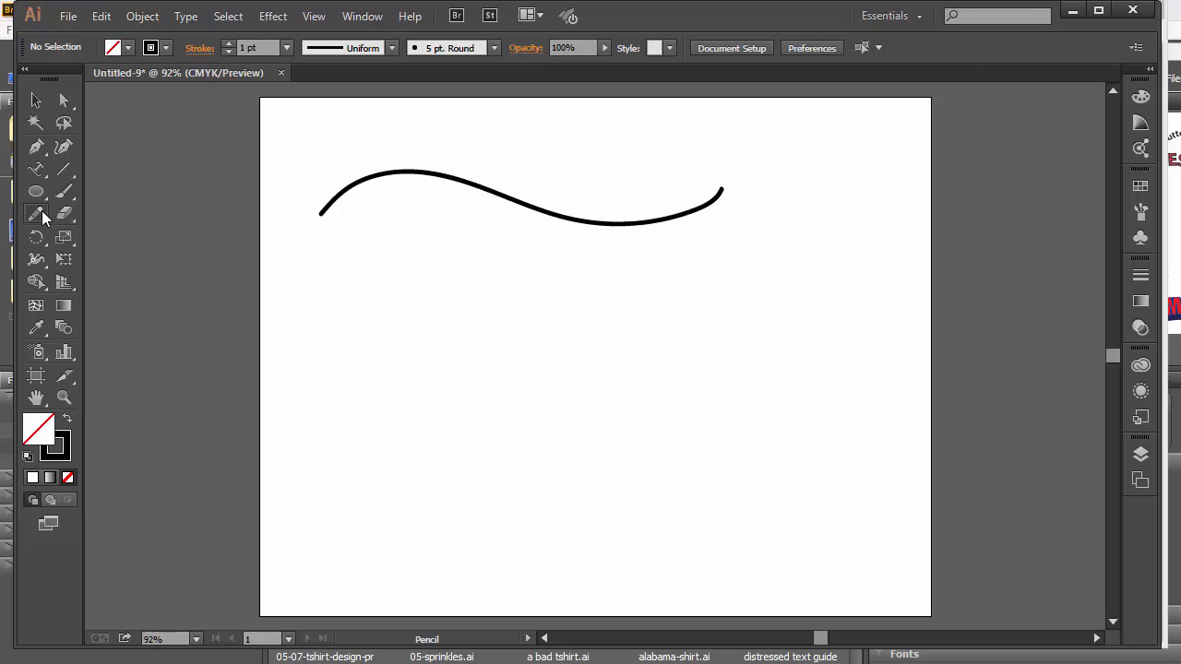
pyautogui.moveTo(324, 290)
pyautogui.mouseDown()
pyautogui.moveTo(368, 259)
pyautogui.moveTo(666, 312)
pyautogui.moveTo(813, 279)
pyautogui.mouseUp()
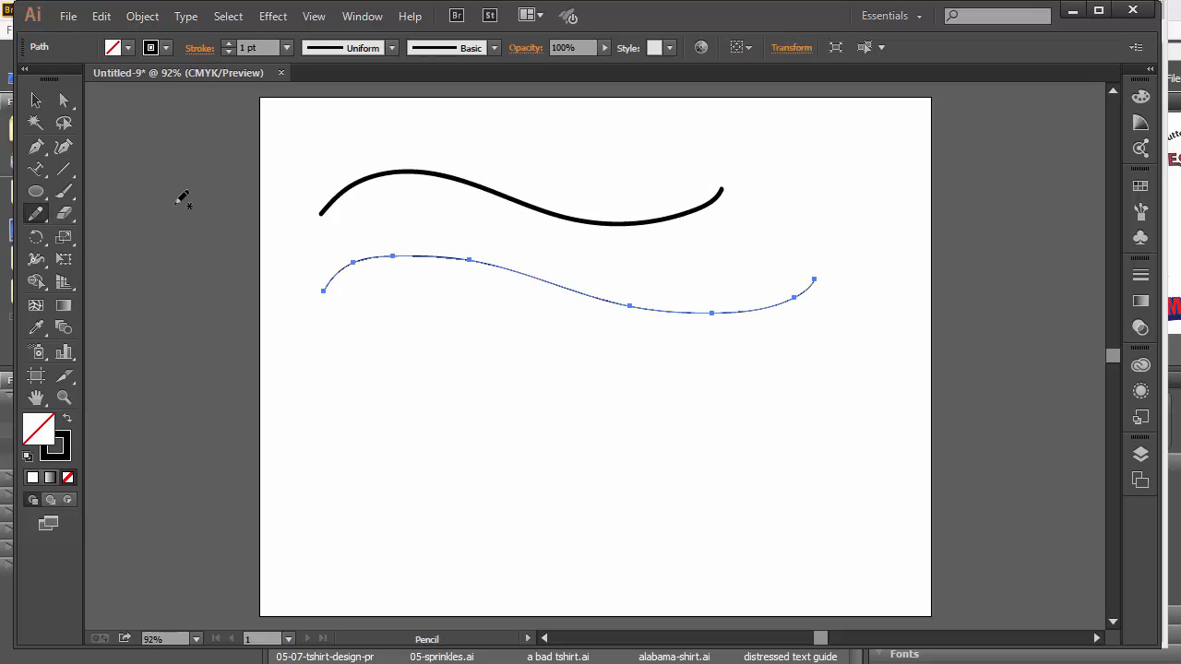
pyautogui.click(35, 147)
pyautogui.click(346, 382)
pyautogui.click(552, 350)
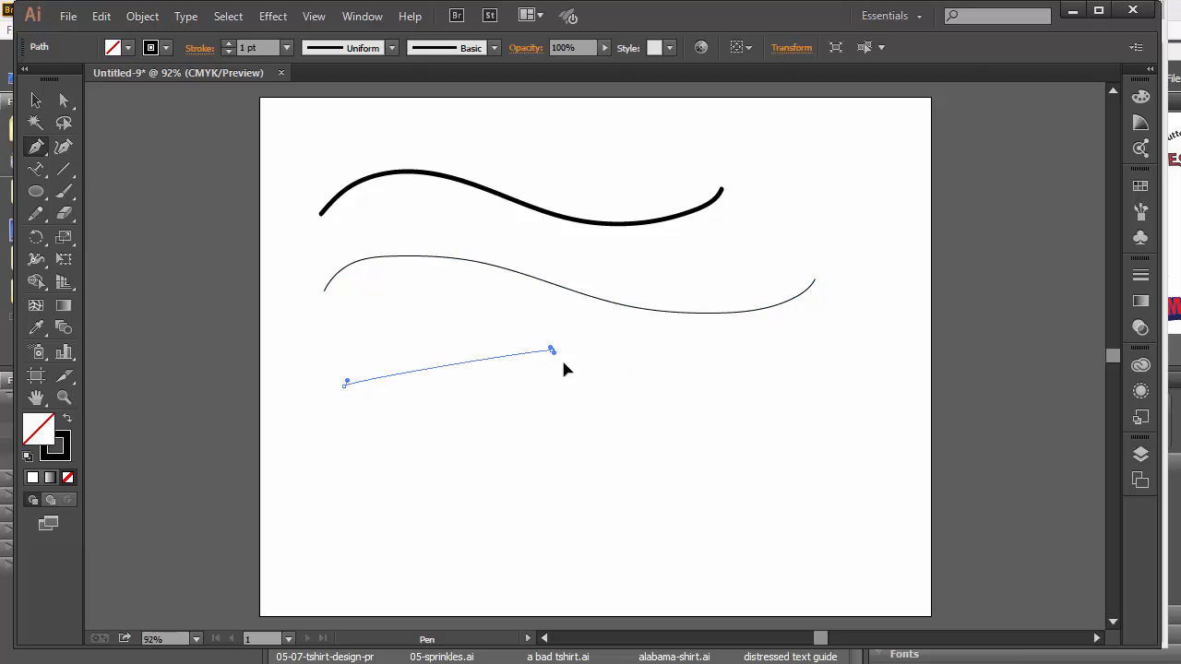
pyautogui.moveTo(565, 369); pyautogui.dragTo(568, 372)
pyautogui.click(641, 430)
pyautogui.moveTo(798, 430); pyautogui.dragTo(817, 412)
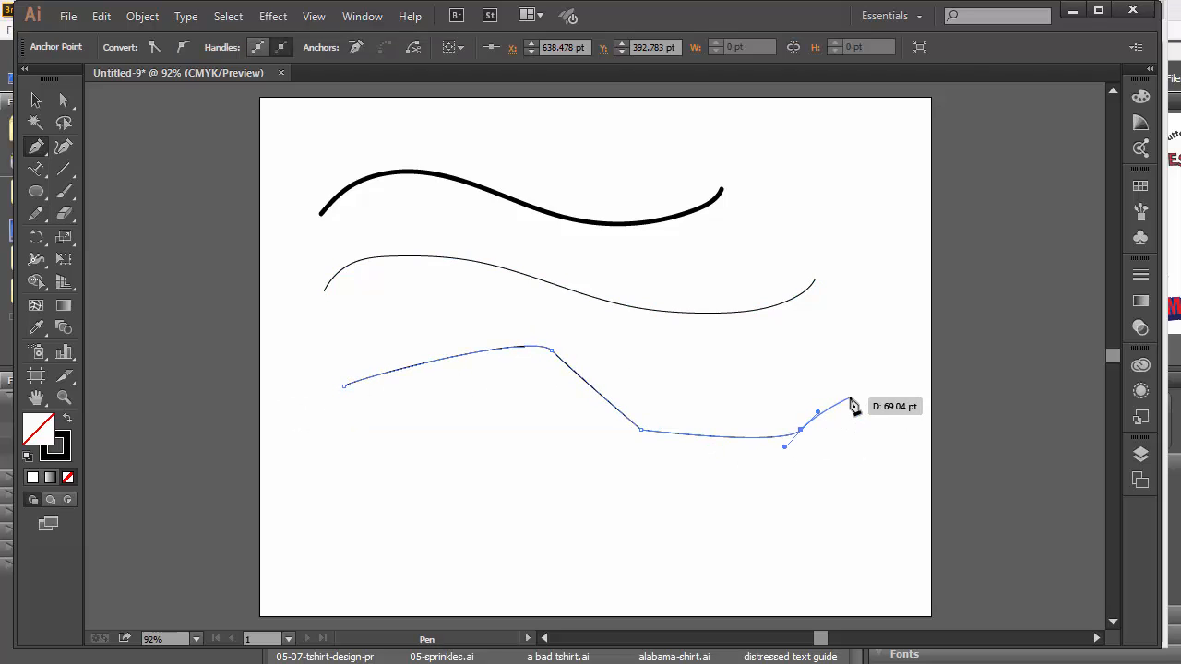
pyautogui.press('Escape')
pyautogui.click(64, 191)
pyautogui.moveTo(340, 203)
pyautogui.mouseDown()
pyautogui.moveTo(319, 188)
pyautogui.moveTo(324, 219)
pyautogui.moveTo(358, 227)
pyautogui.mouseUp()
pyautogui.moveTo(729, 168)
pyautogui.mouseDown()
pyautogui.moveTo(756, 192)
pyautogui.moveTo(690, 197)
pyautogui.mouseUp()
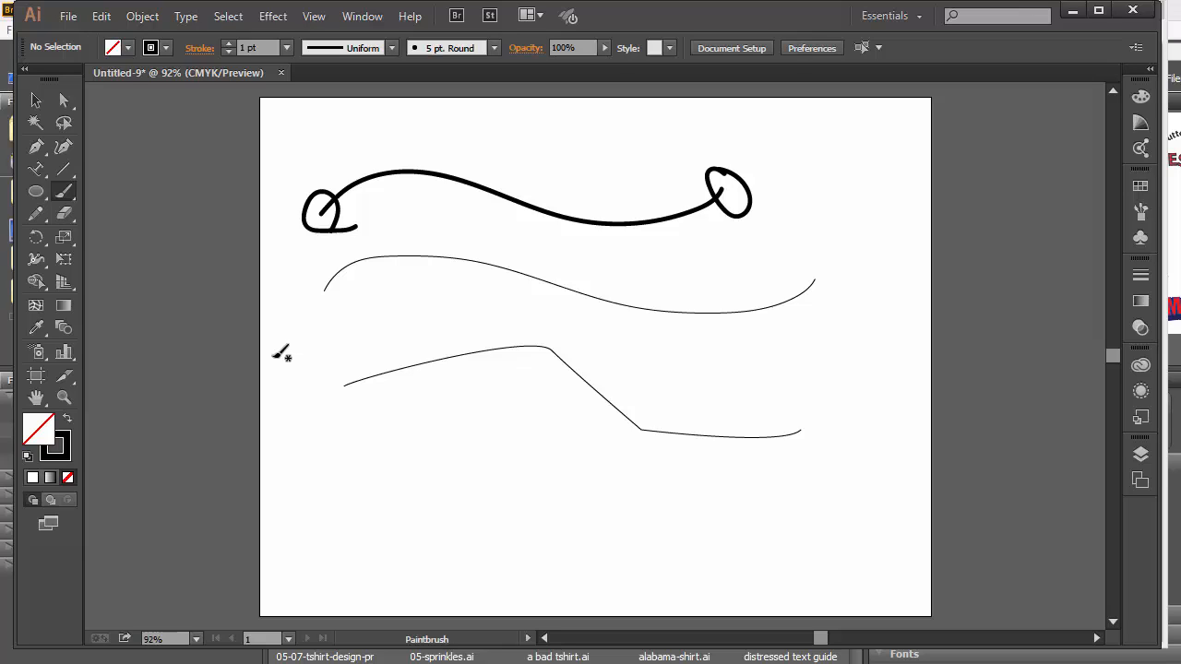
pyautogui.press('v')
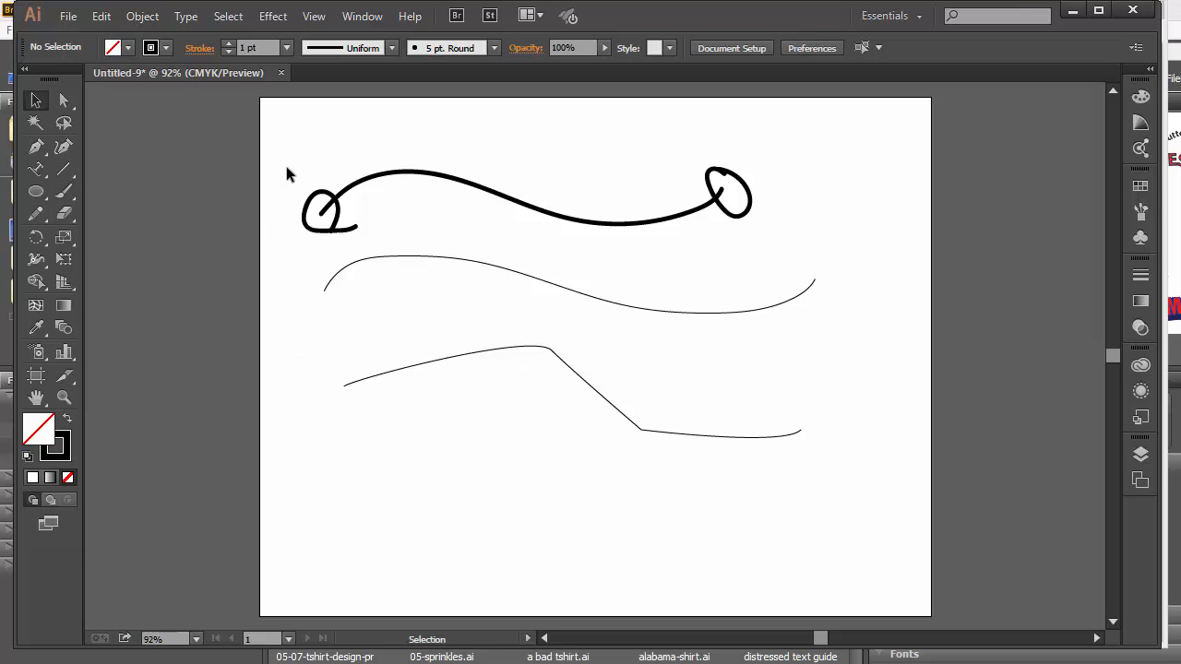
pyautogui.moveTo(306, 146)
pyautogui.mouseDown()
pyautogui.moveTo(537, 431)
pyautogui.moveTo(855, 468)
pyautogui.mouseUp()
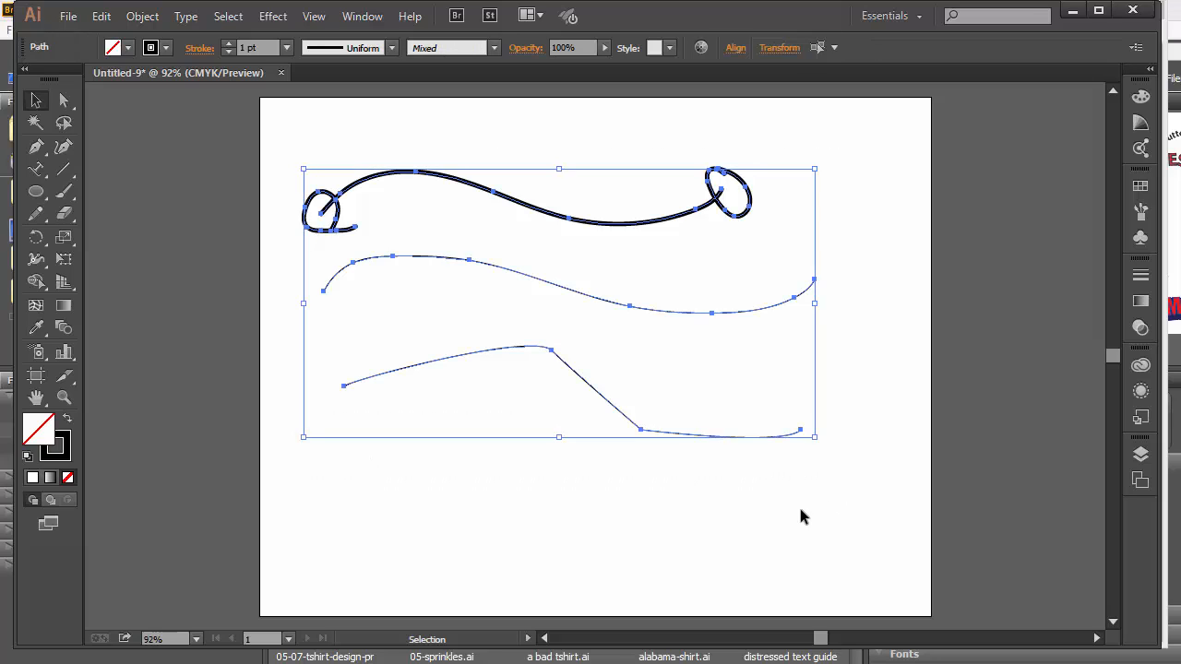
pyautogui.press('Delete')
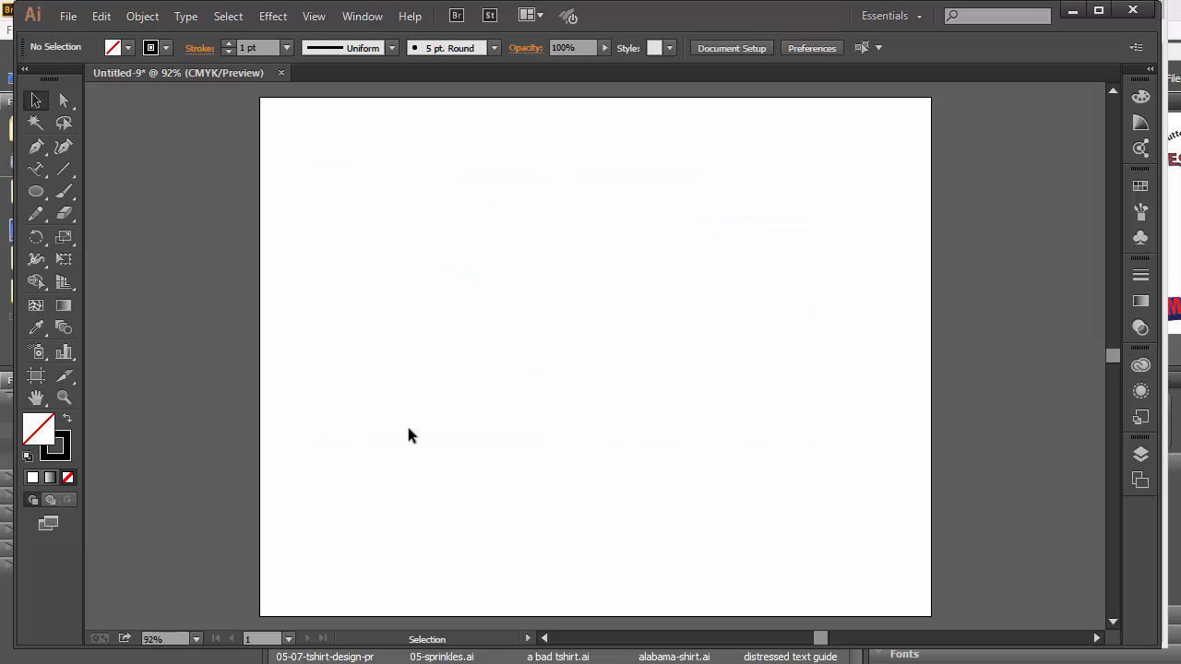
# Draw an S-shaped open curve with the Pen tool across the top of the artboard.
pyautogui.click(38, 146)
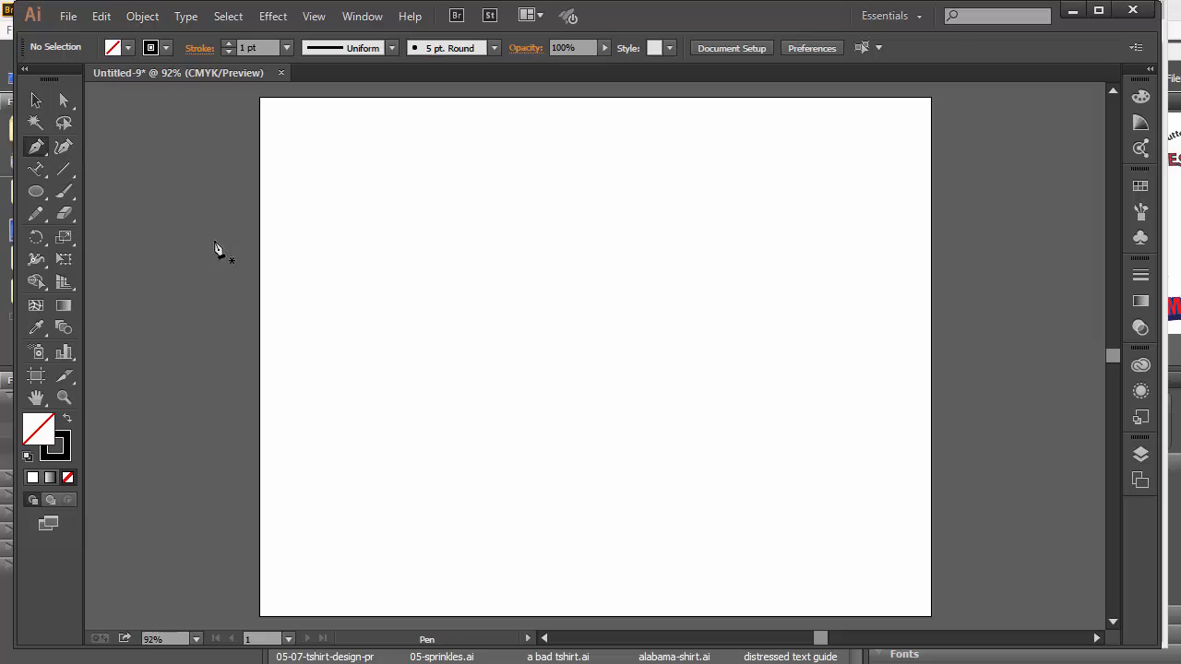
pyautogui.click(321, 213)
pyautogui.moveTo(432, 146); pyautogui.dragTo(491, 146)
pyautogui.moveTo(644, 250); pyautogui.dragTo(707, 248)
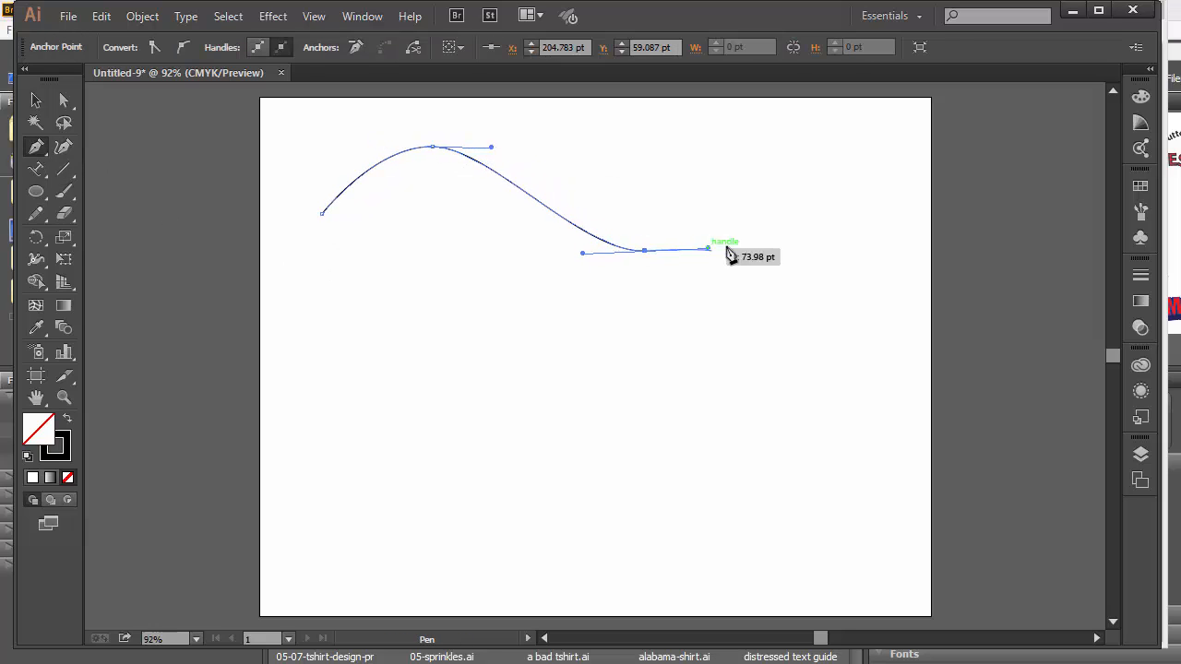
pyautogui.moveTo(846, 151); pyautogui.dragTo(850, 154)
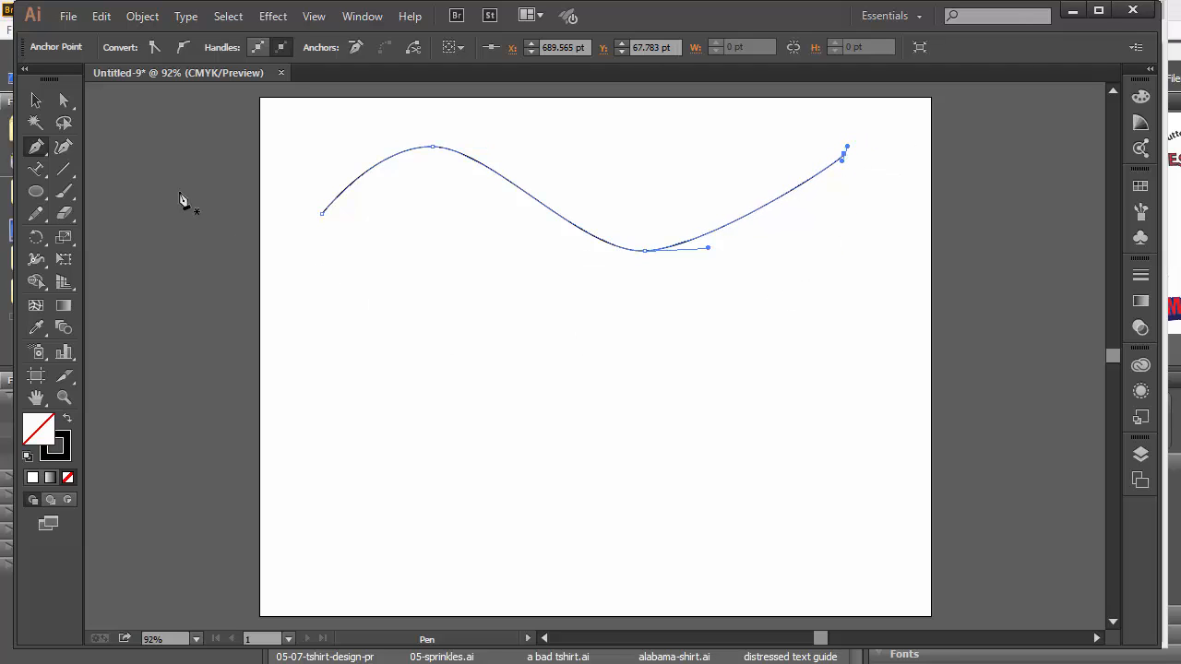
pyautogui.click(35, 100)
pyautogui.click(431, 391)
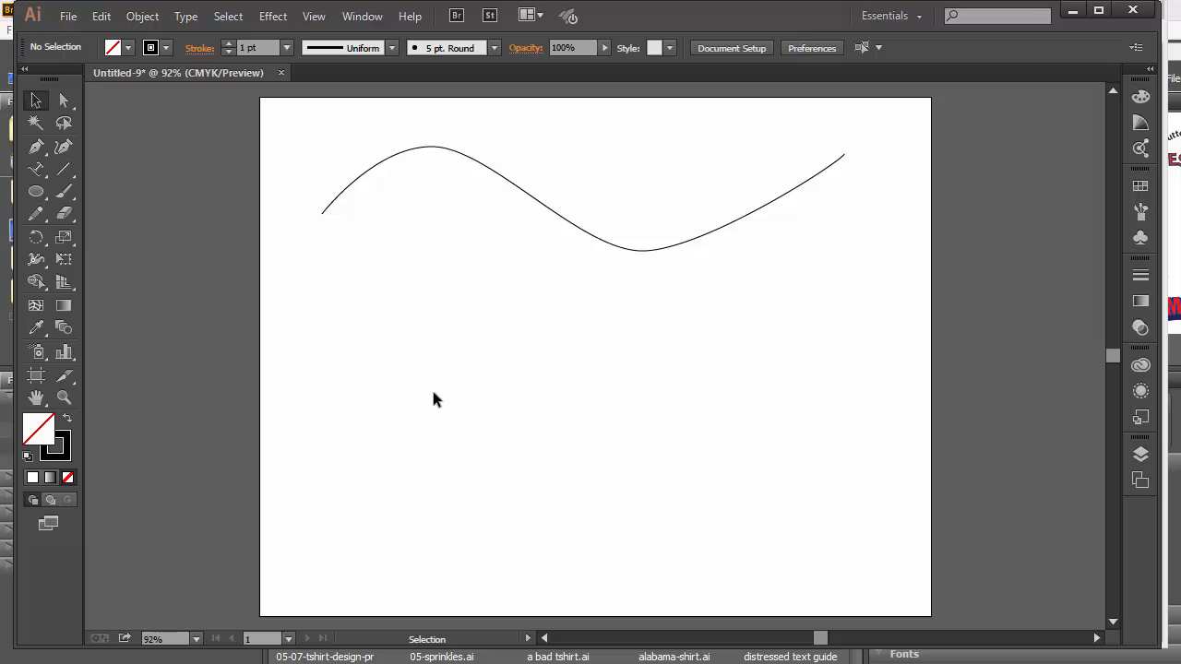
# Give the wavy curve a 4 pt stroke and nudge it slightly right and down.
pyautogui.click(585, 209)
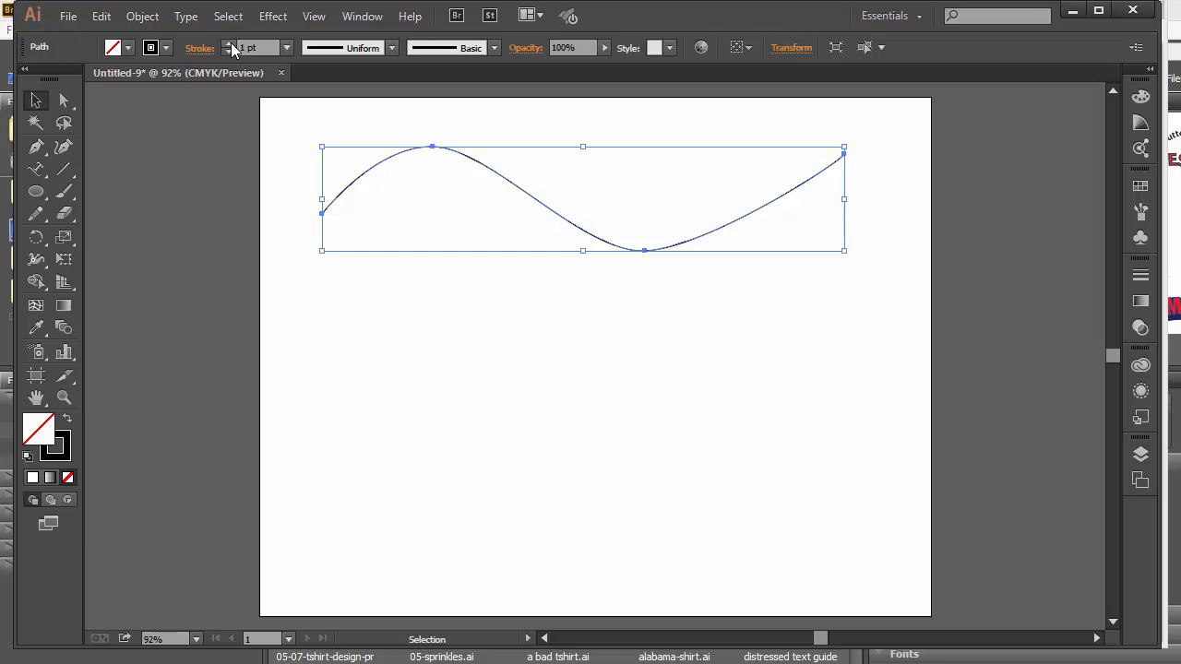
pyautogui.click(231, 43)
pyautogui.click(231, 42)
pyautogui.click(230, 43)
pyautogui.click(595, 376)
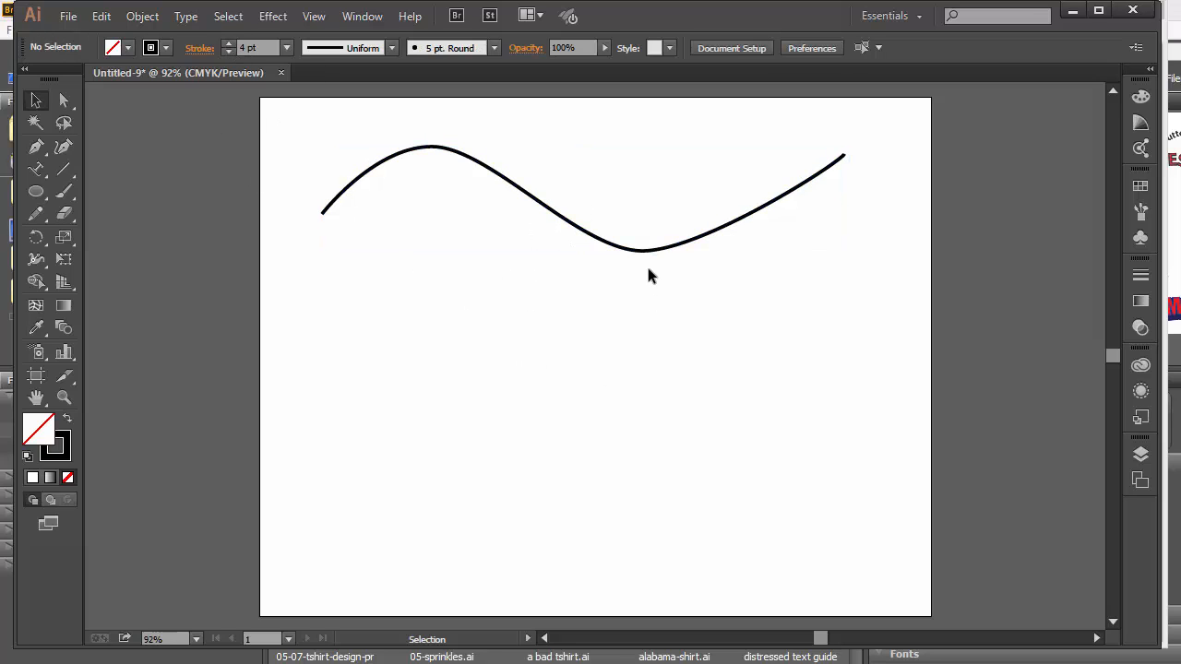
pyautogui.moveTo(652, 251); pyautogui.dragTo(681, 274)
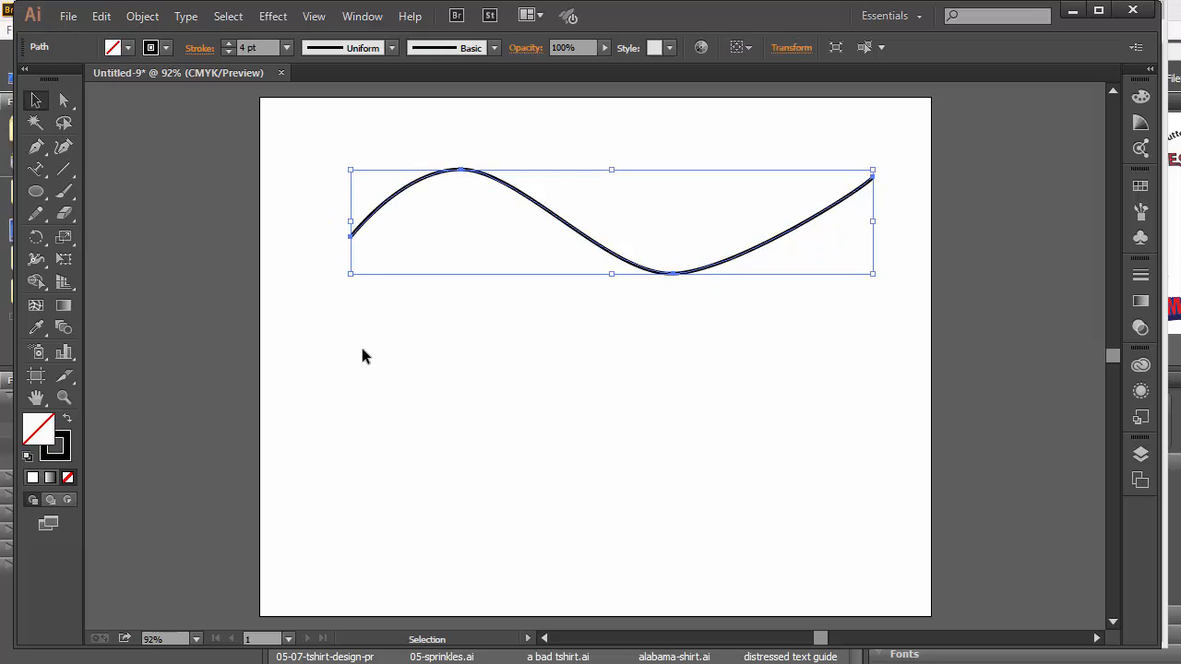
pyautogui.moveTo(35, 170); pyautogui.dragTo(74, 167)
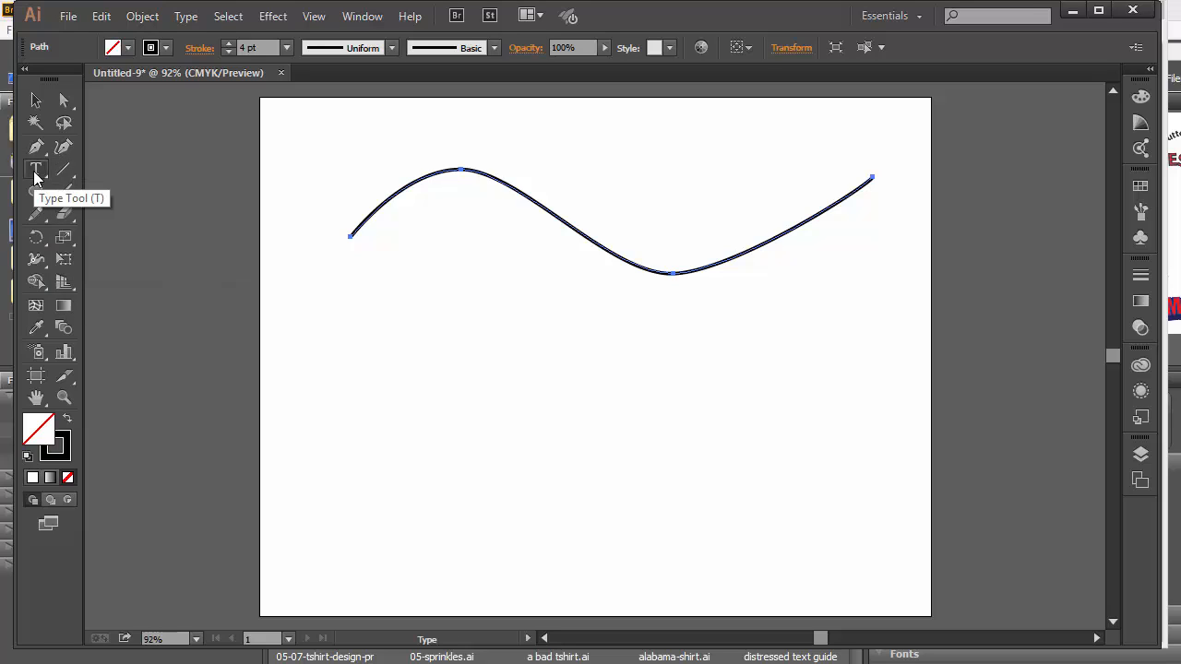
# Use the Type on a Path tool to put 'Life is full of ups and downs so buckle up Buttercup' on the wave.
pyautogui.moveTo(35, 174); pyautogui.dragTo(35, 174)
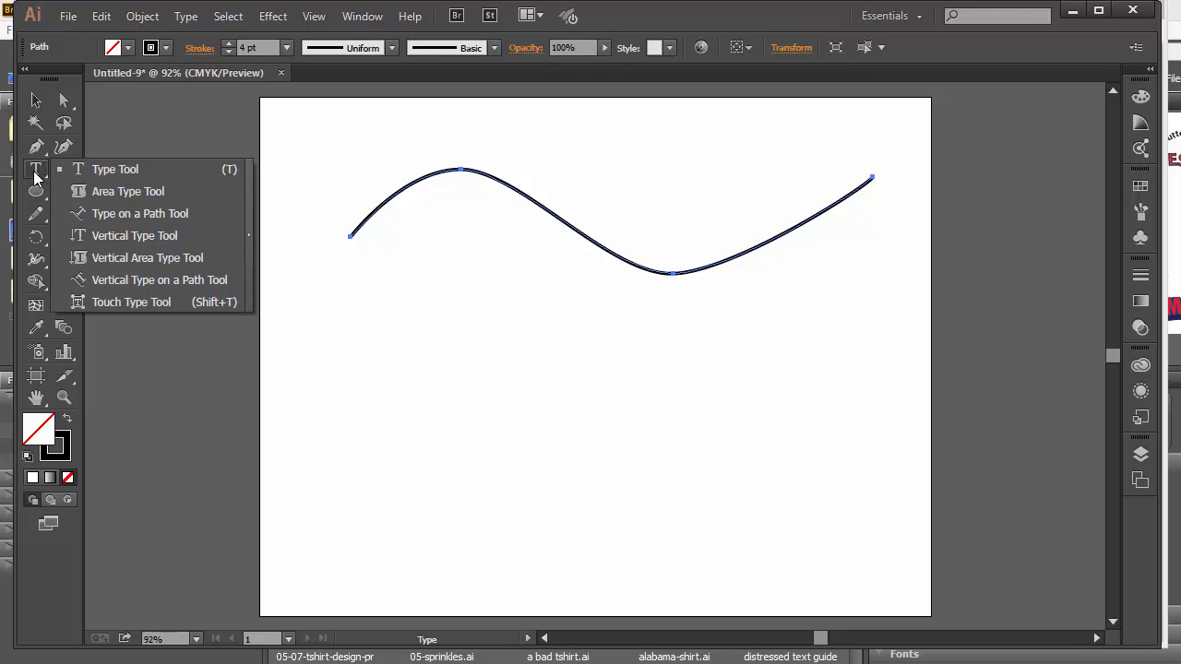
pyautogui.moveTo(37, 177); pyautogui.dragTo(139, 221)
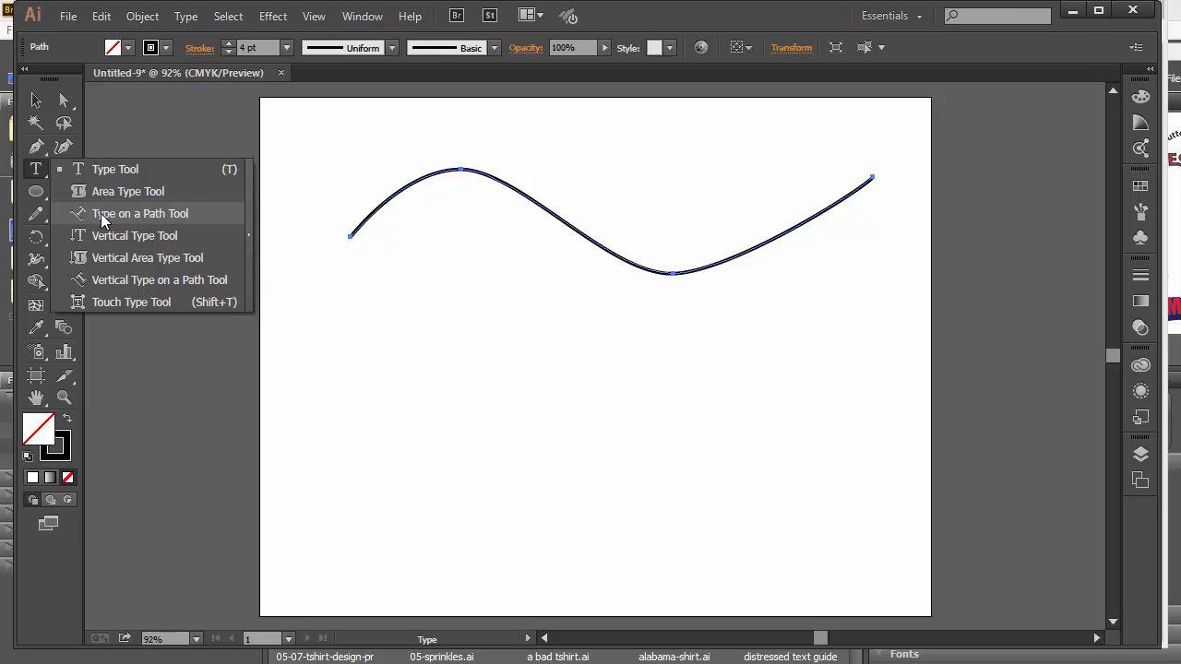
pyautogui.moveTo(102, 214); pyautogui.dragTo(140, 218)
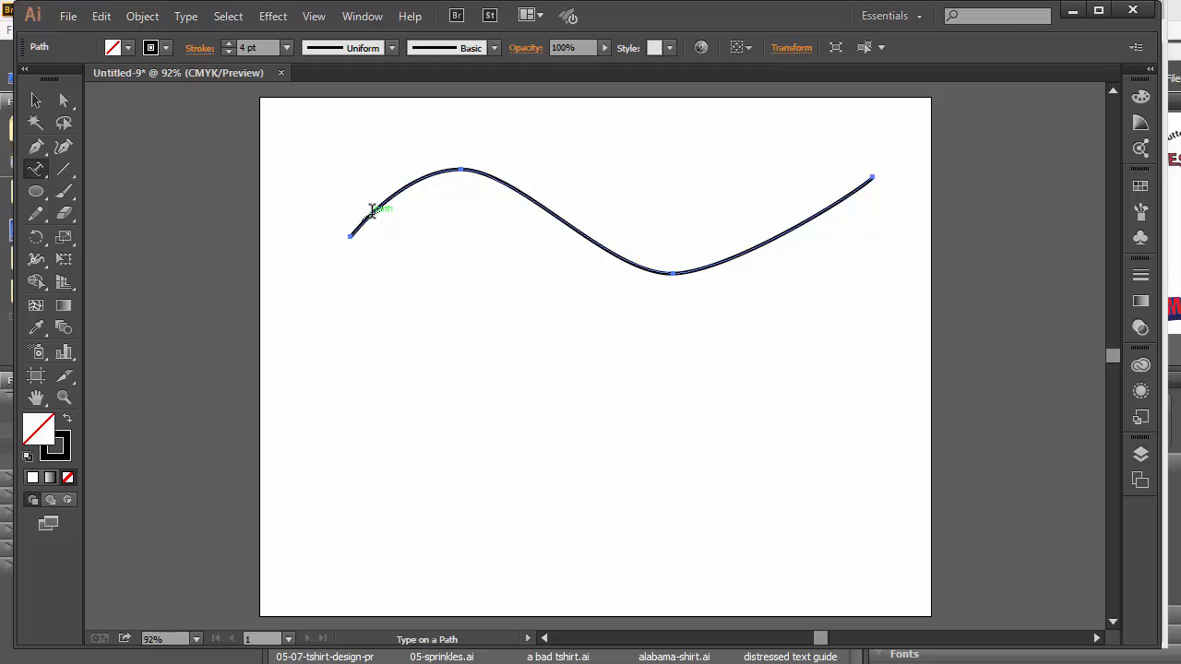
pyautogui.click(372, 211)
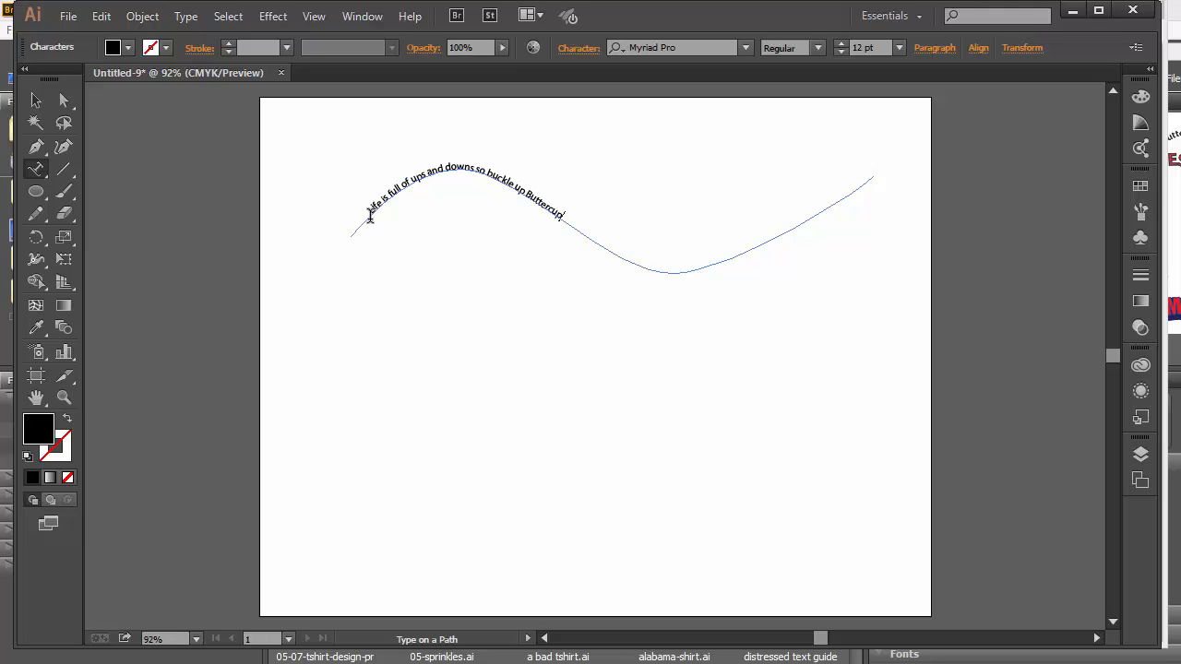
# Select the curved sentence and enlarge it to 26 pt.
pyautogui.moveTo(369, 215); pyautogui.dragTo(566, 216)
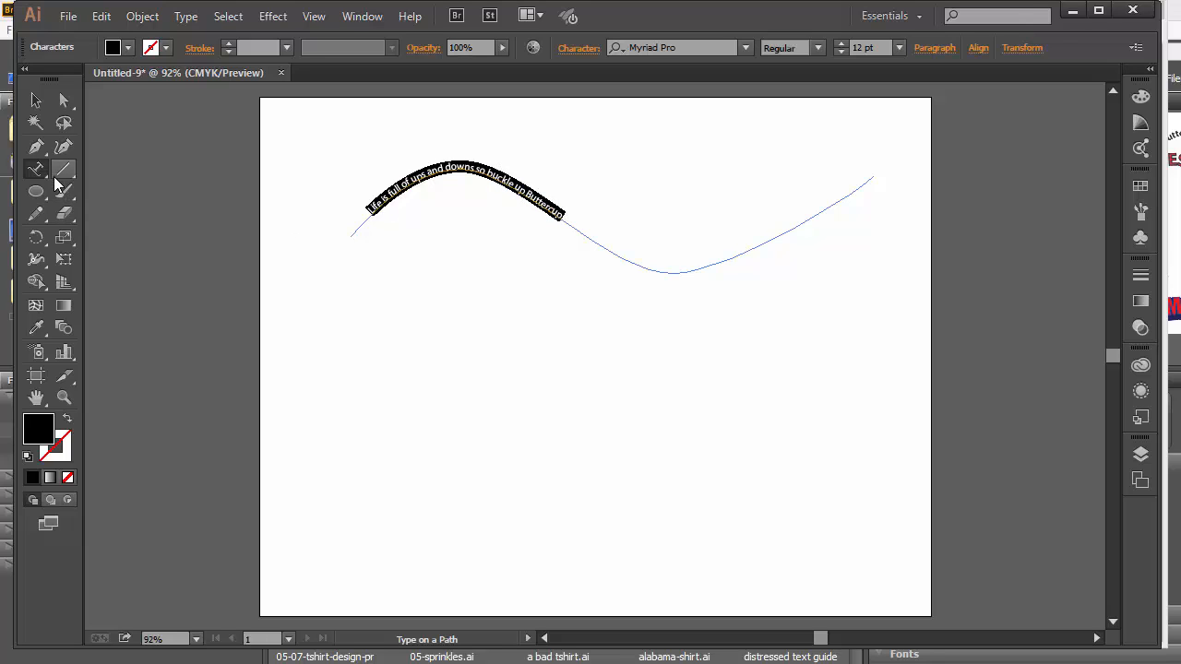
pyautogui.click(842, 45)
pyautogui.click(841, 45)
pyautogui.click(841, 45)
pyautogui.click(841, 45)
pyautogui.click(841, 45)
pyautogui.click(842, 46)
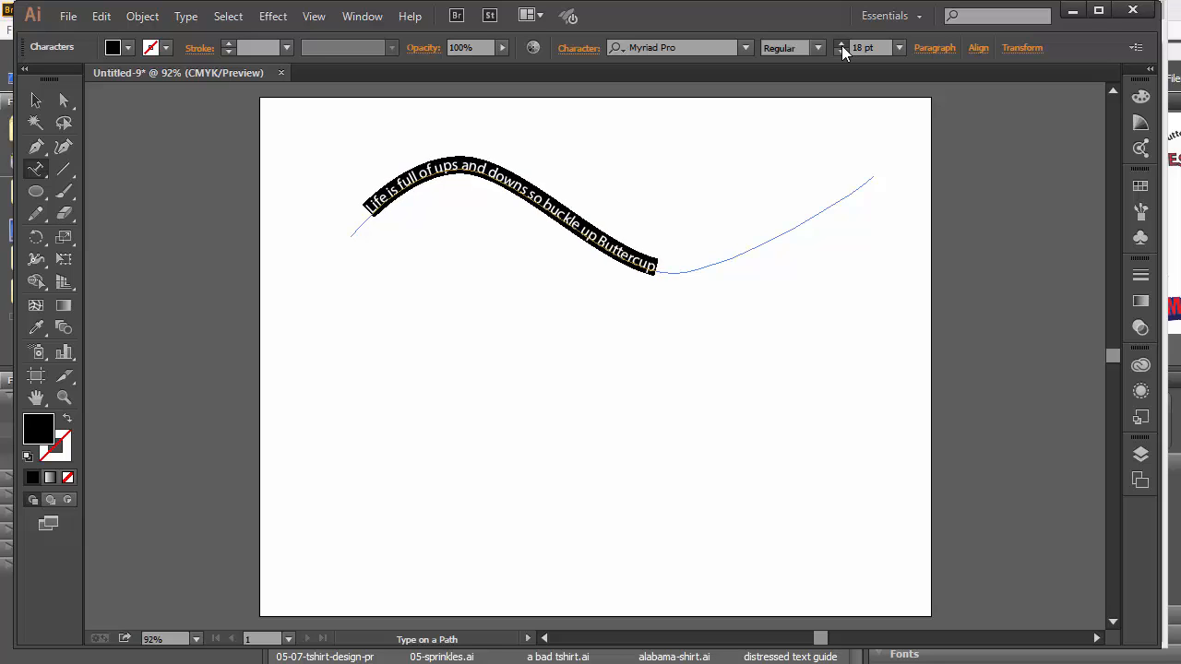
pyautogui.click(842, 45)
pyautogui.click(842, 45)
pyautogui.click(841, 45)
pyautogui.click(841, 45)
pyautogui.click(841, 45)
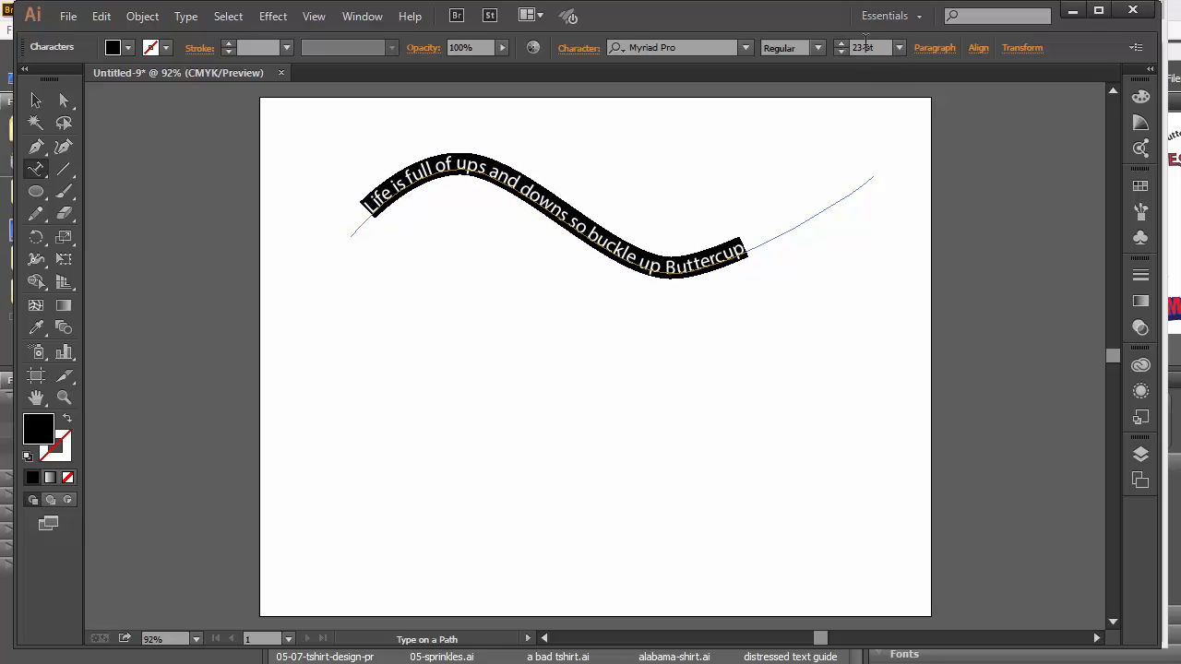
pyautogui.click(842, 45)
pyautogui.click(841, 46)
pyautogui.click(841, 45)
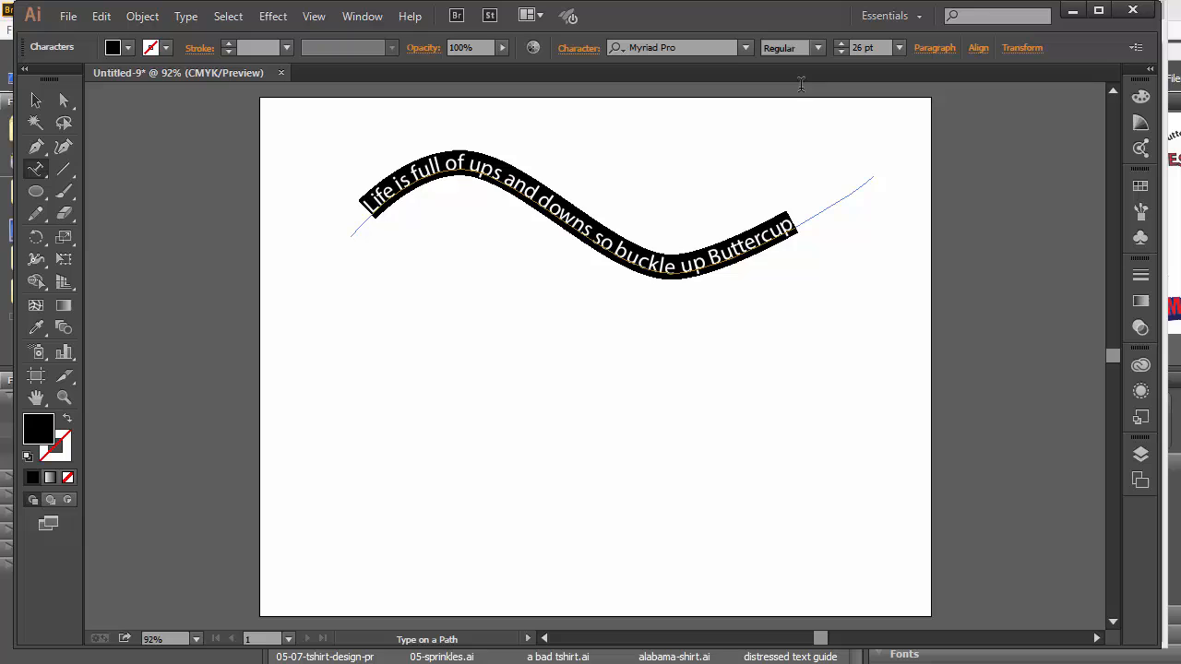
# Set the path text in Impact with a red fill.
pyautogui.click(744, 47)
pyautogui.scroll(12, 738, 143)
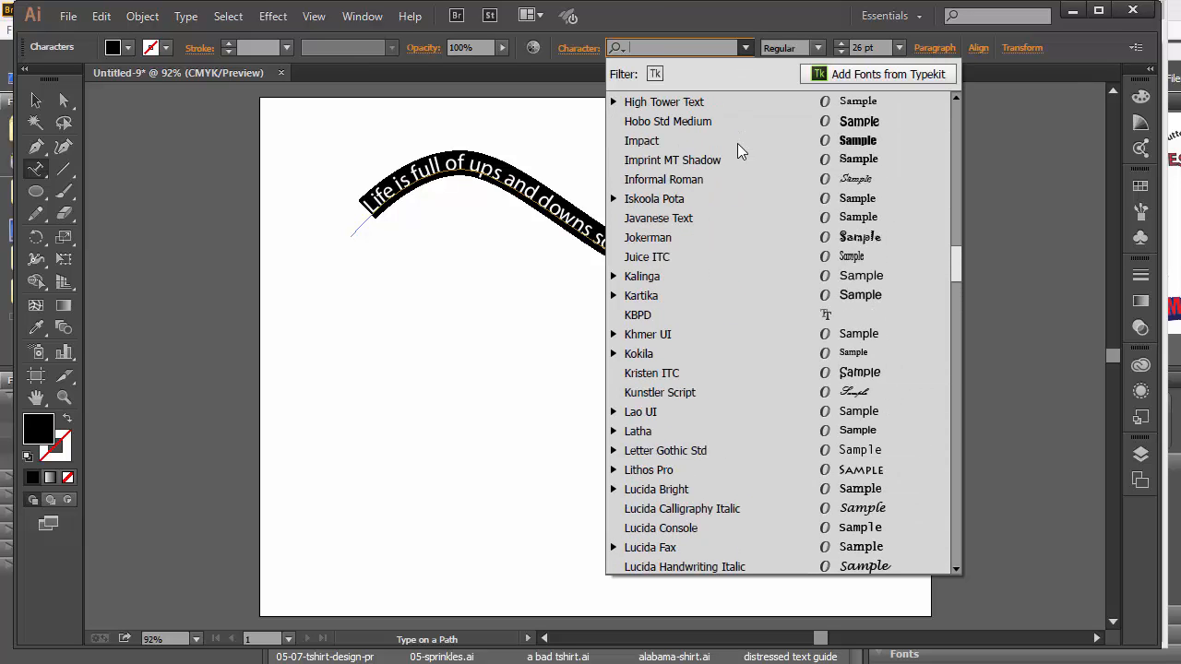
pyautogui.scroll(-1, 734, 143)
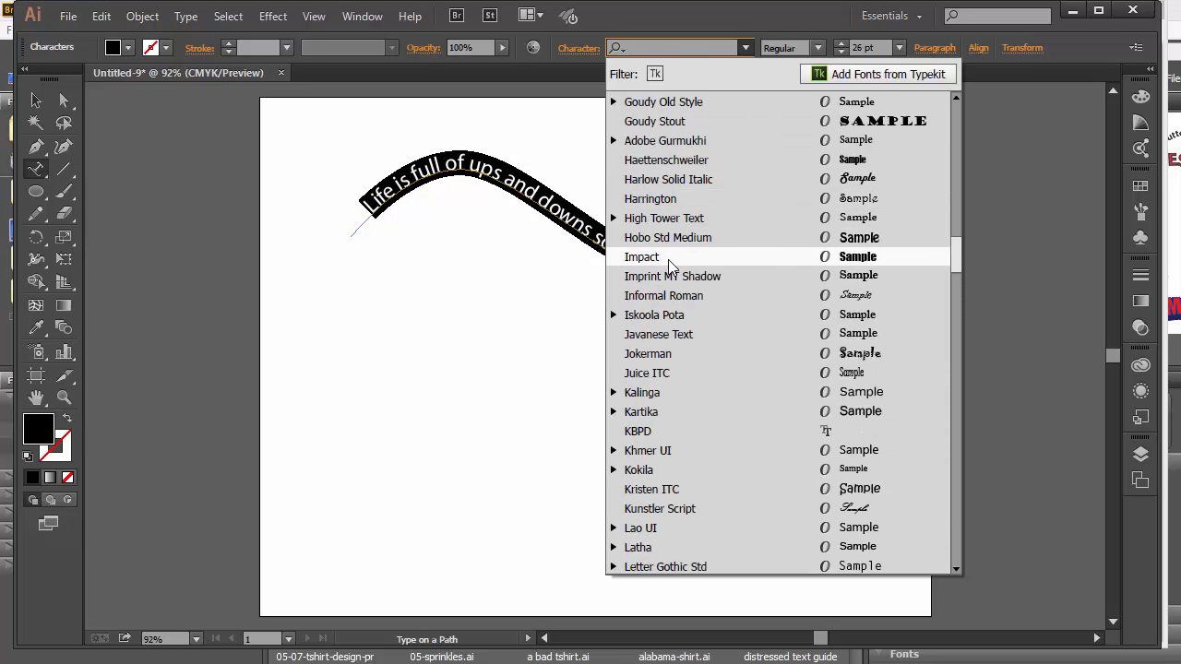
pyautogui.click(742, 260)
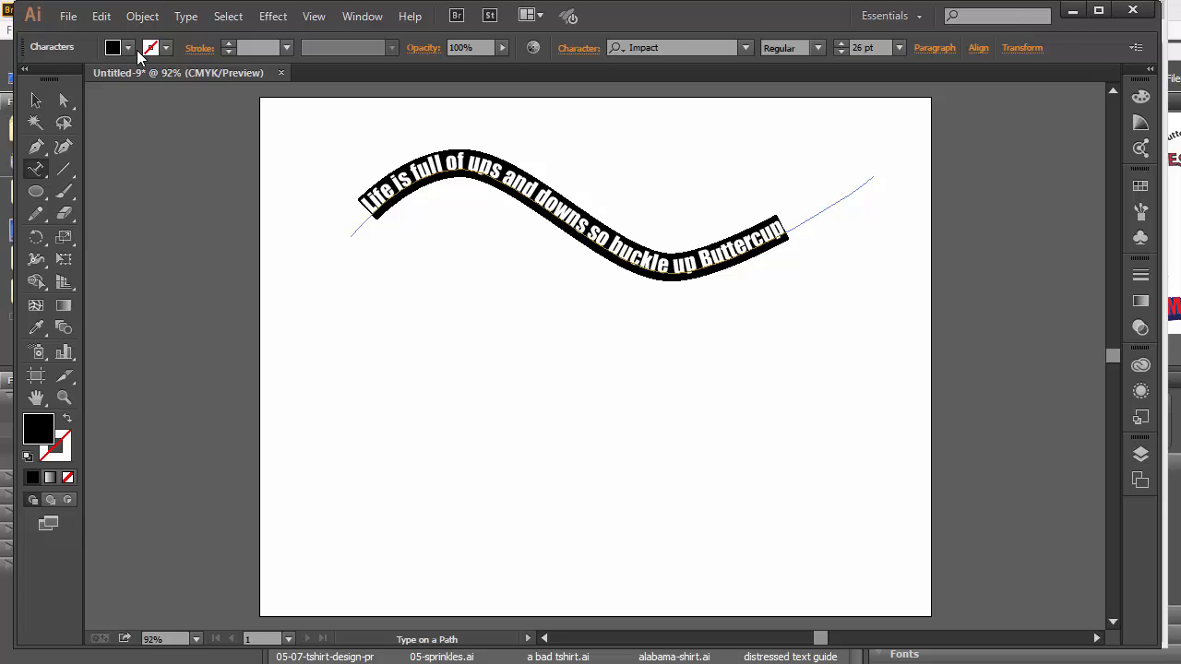
pyautogui.click(128, 48)
pyautogui.click(64, 78)
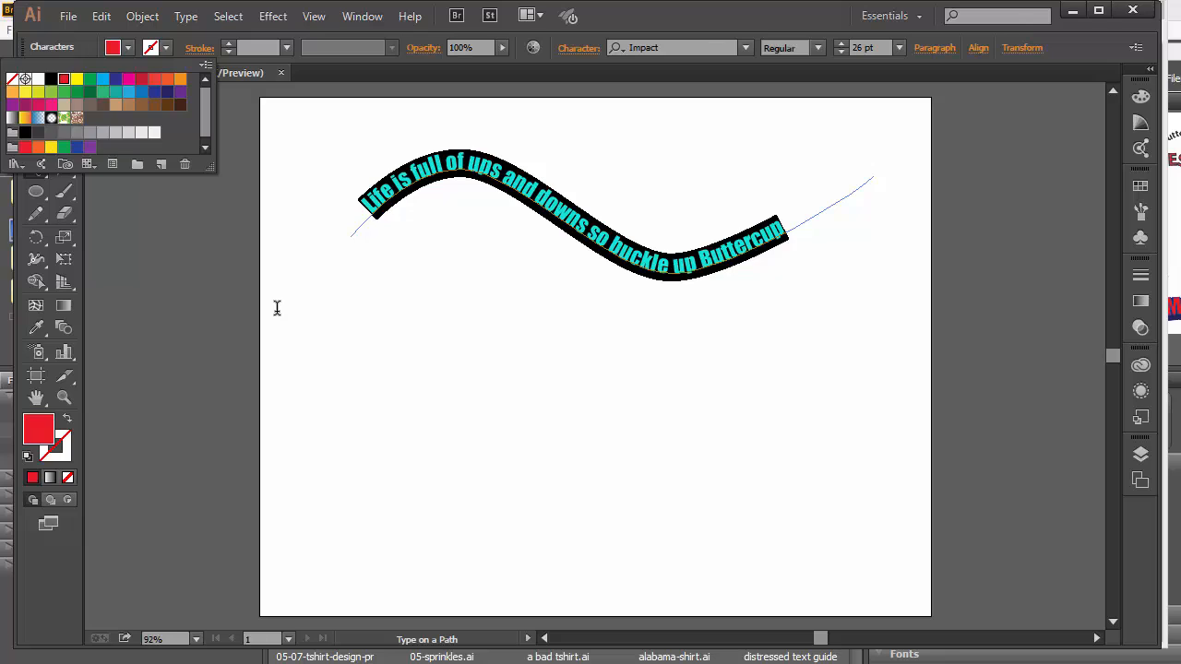
pyautogui.write('v')
pyautogui.hotkey('ctrl', 'z')
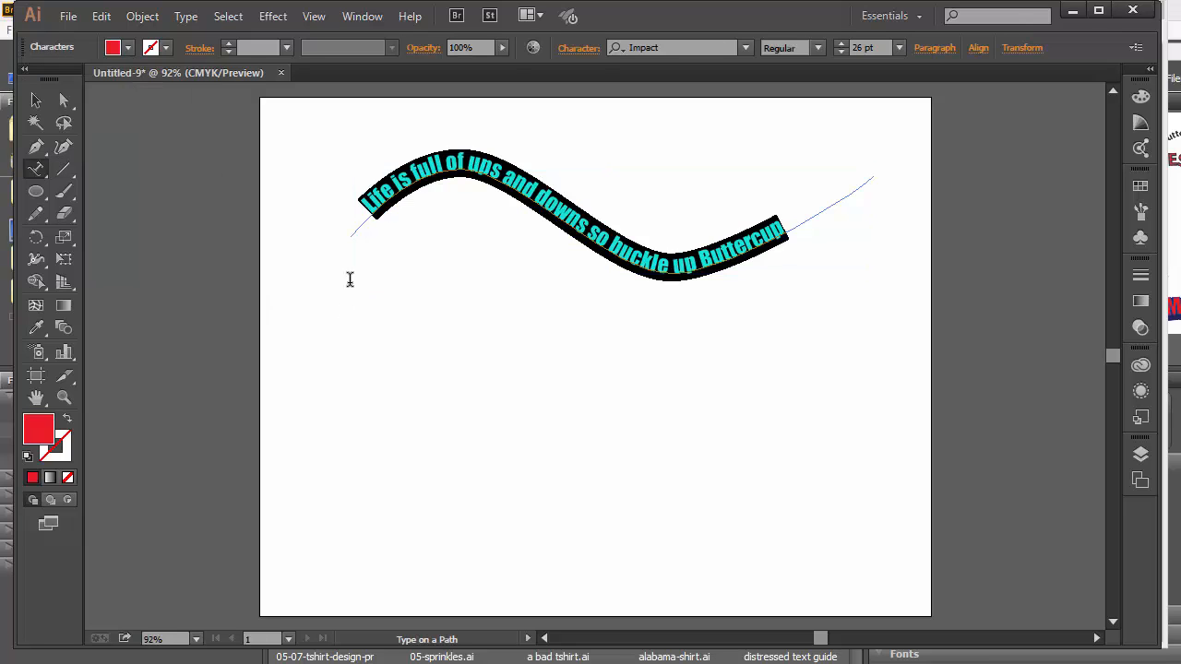
pyautogui.click(36, 99)
pyautogui.click(454, 376)
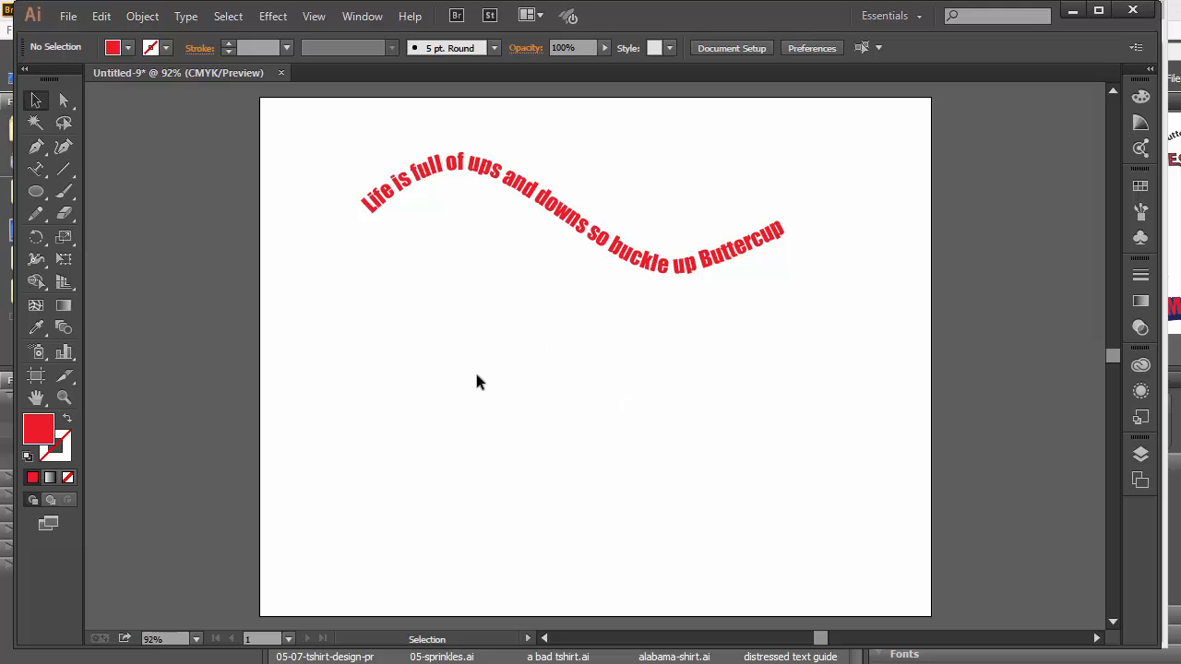
# Slide the curved sentence's start point further along the wave.
pyautogui.click(454, 181)
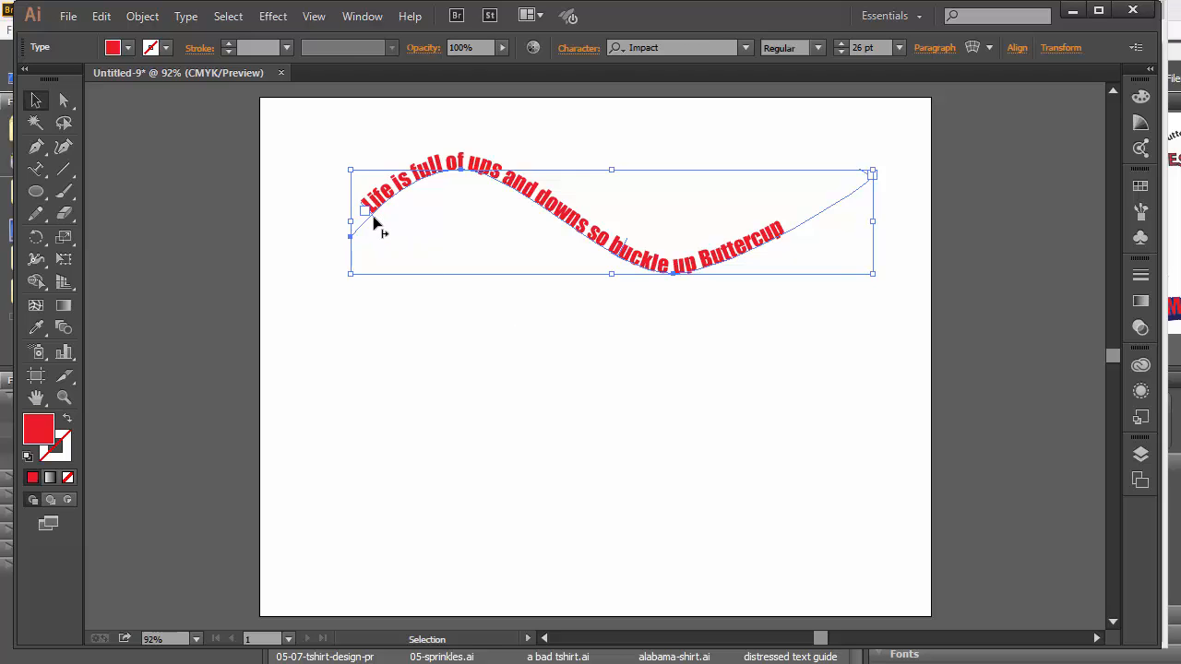
pyautogui.moveTo(375, 216); pyautogui.dragTo(406, 214)
pyautogui.click(522, 338)
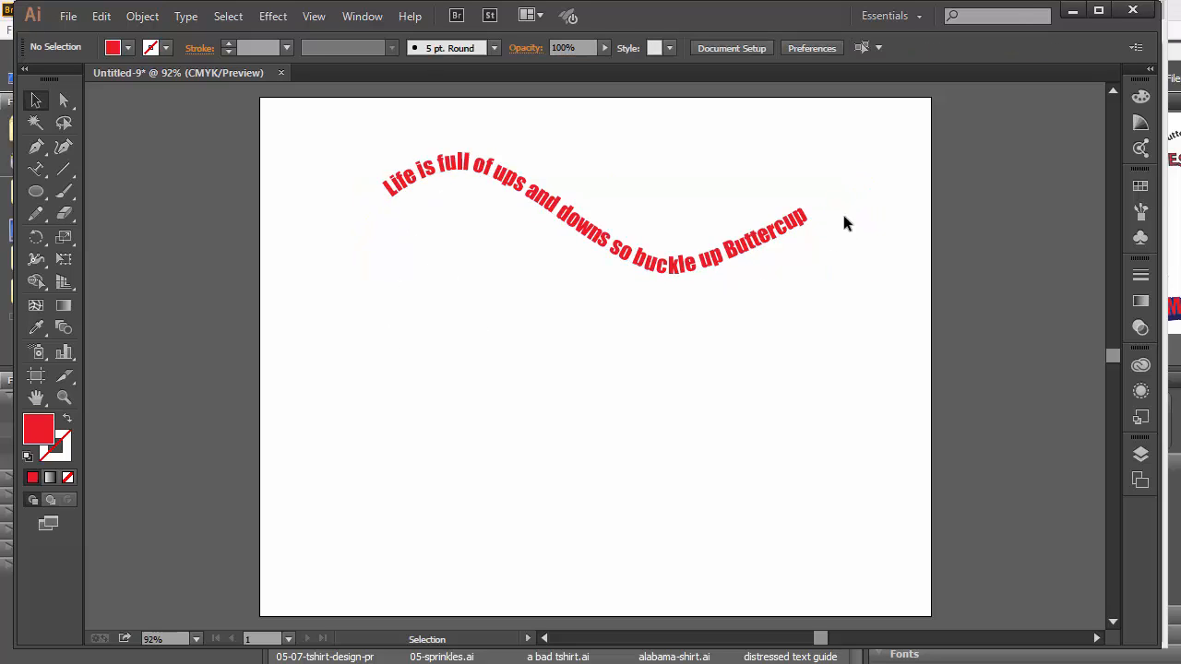
pyautogui.click(682, 273)
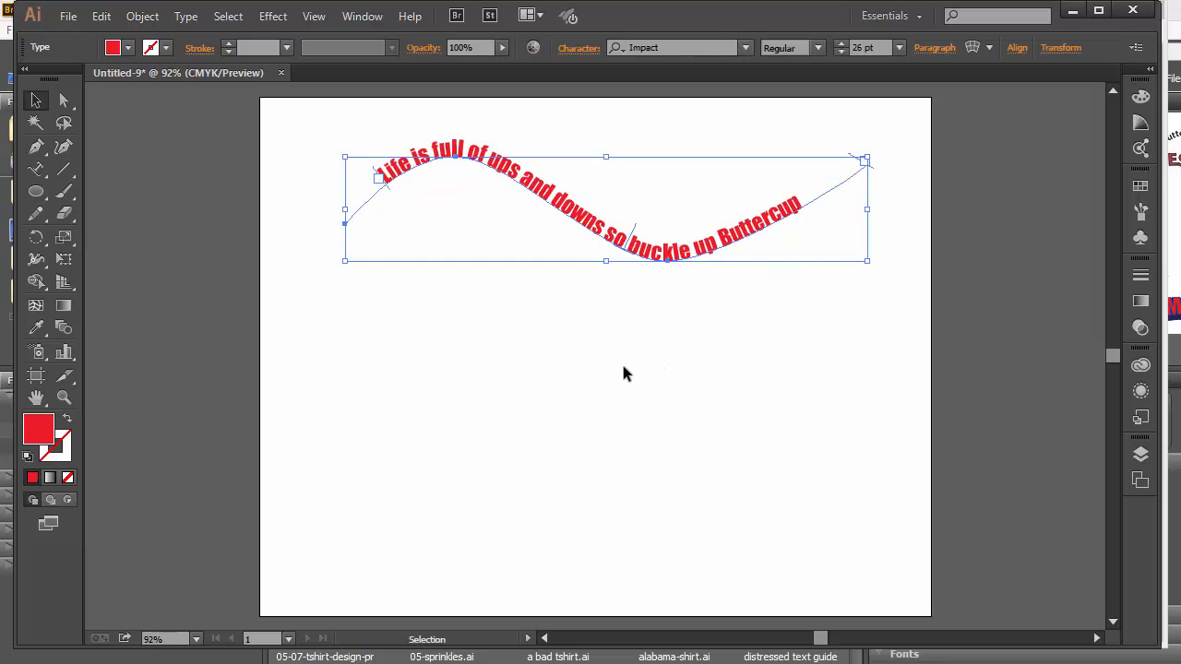
pyautogui.click(496, 377)
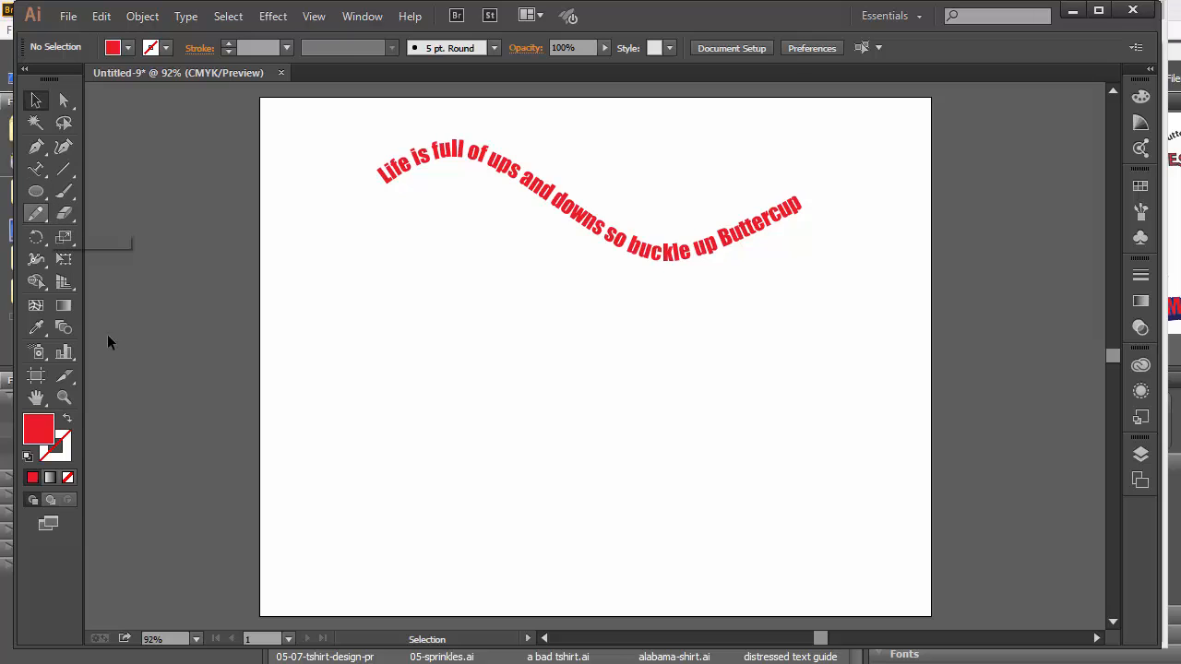
# Highlight the Type on a Closed Path steps in the browser guide.
pyautogui.hotkey('alt', 'Tab')
pyautogui.scroll(-2, 423, 366)
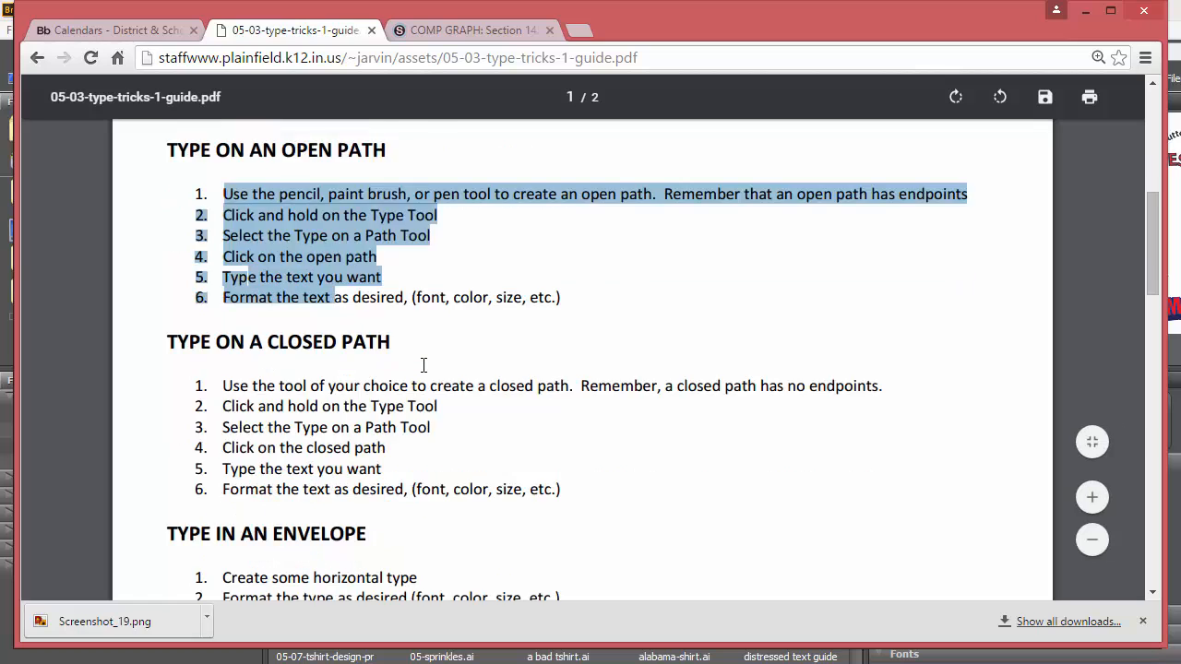
pyautogui.moveTo(221, 292); pyautogui.dragTo(354, 407)
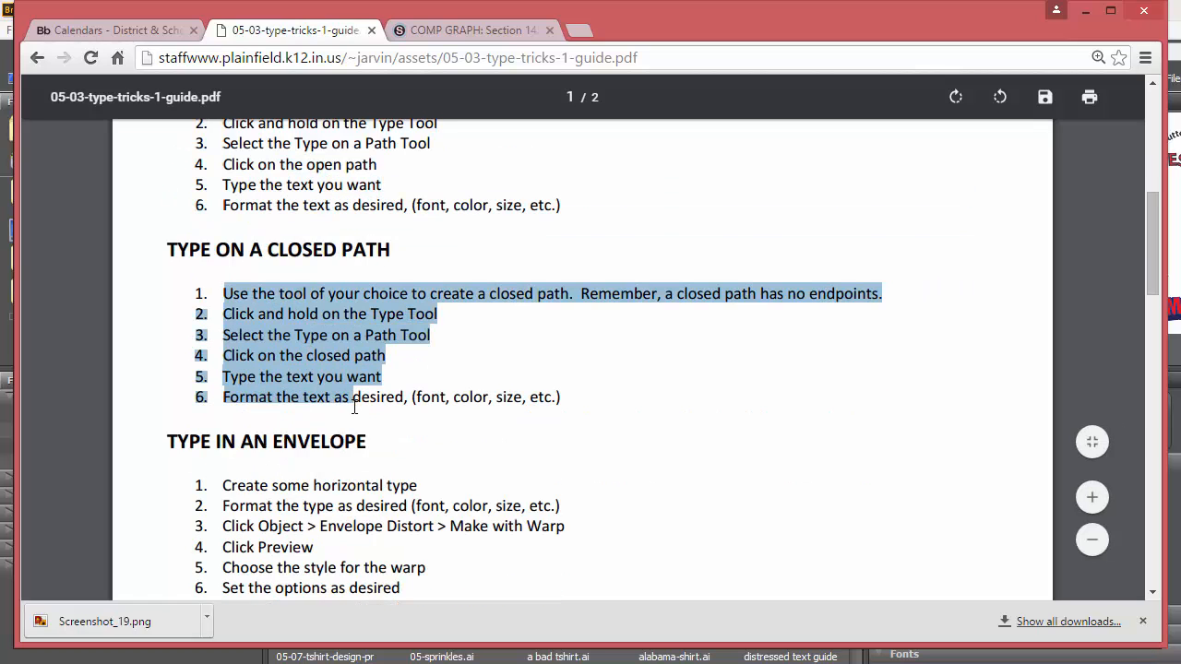
# Draw a circle with the Ellipse tool below the curved text.
pyautogui.hotkey('alt', 'Tab')
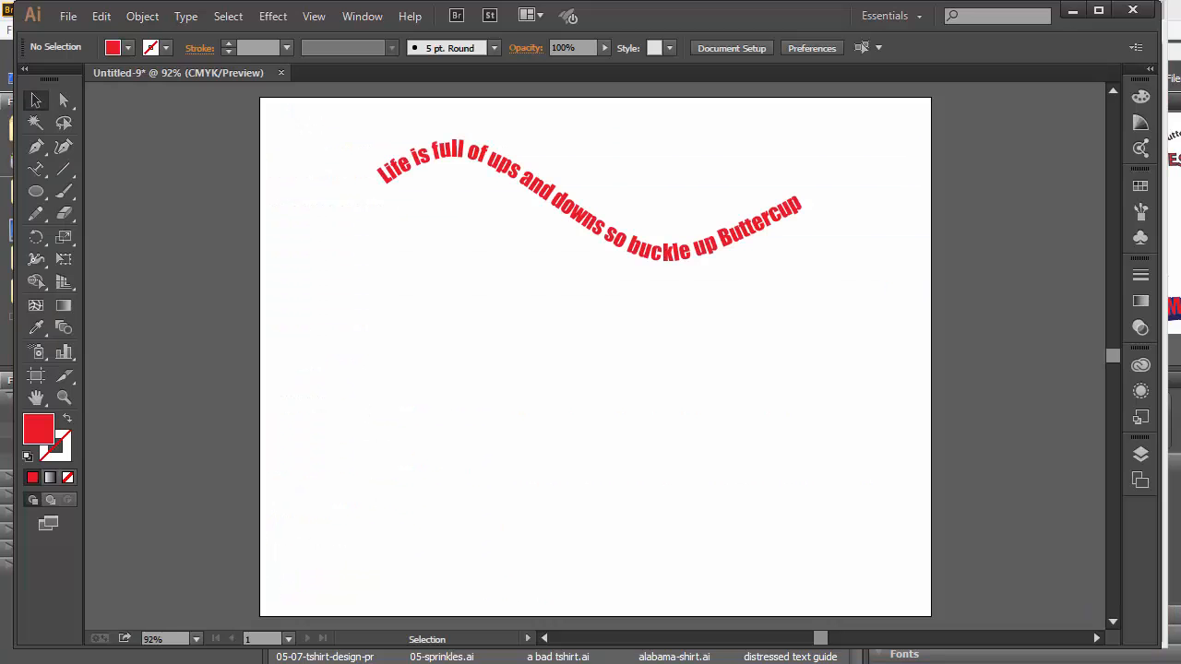
pyautogui.click(38, 193)
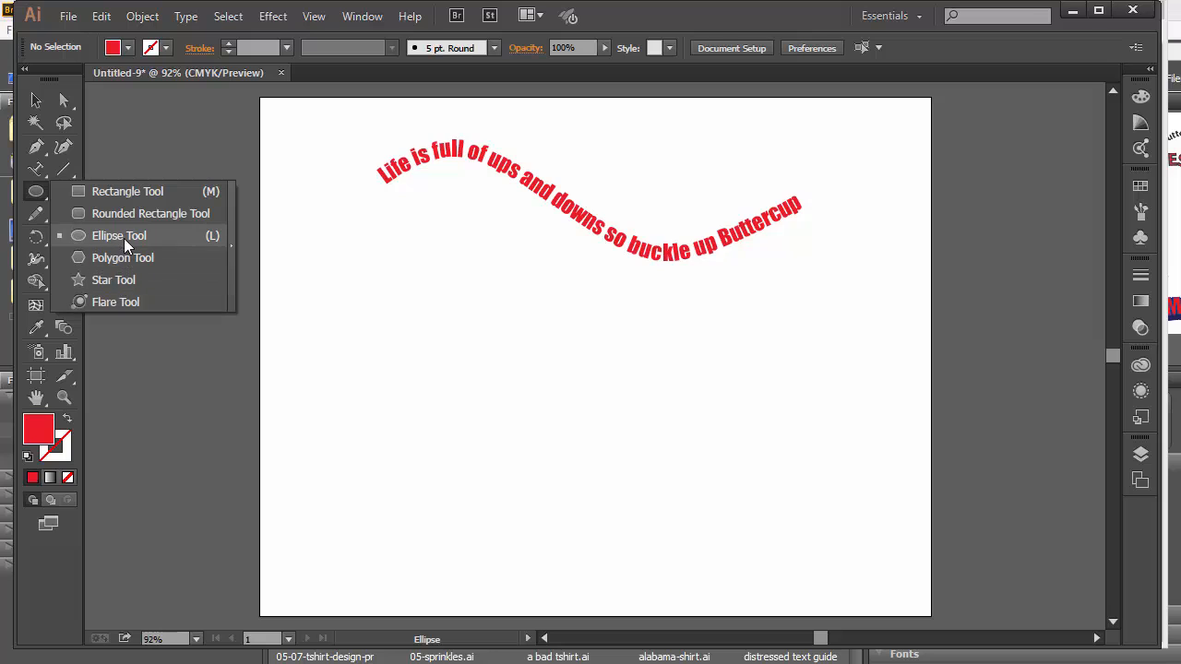
pyautogui.click(124, 238)
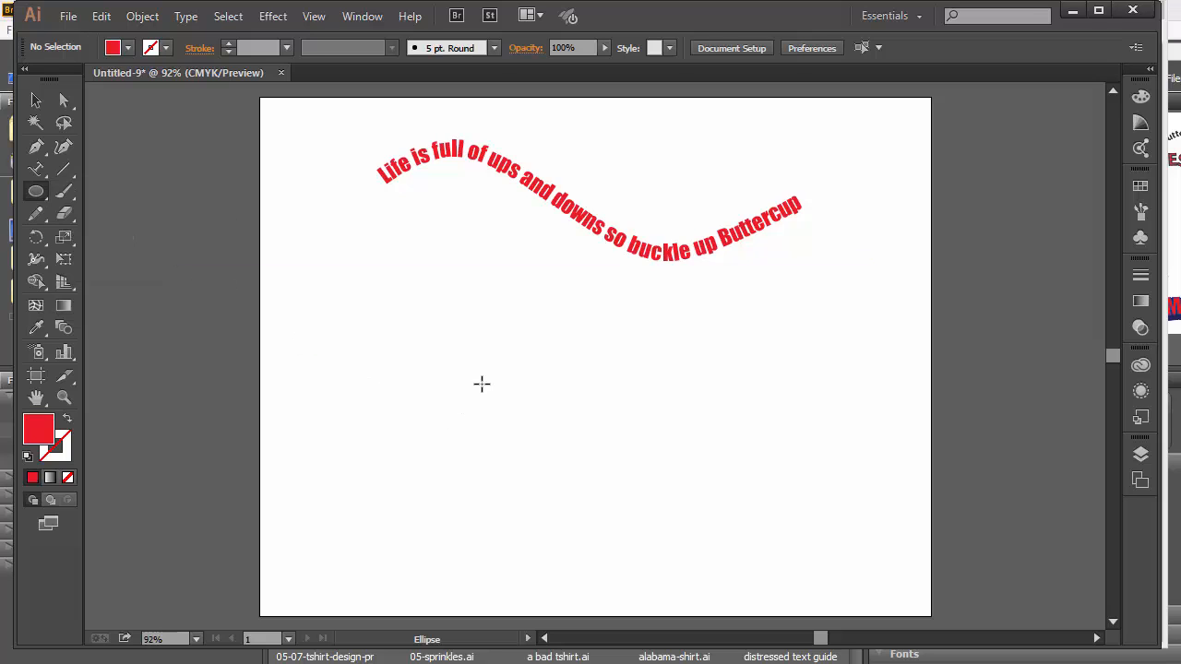
pyautogui.moveTo(445, 318); pyautogui.dragTo(589, 460)
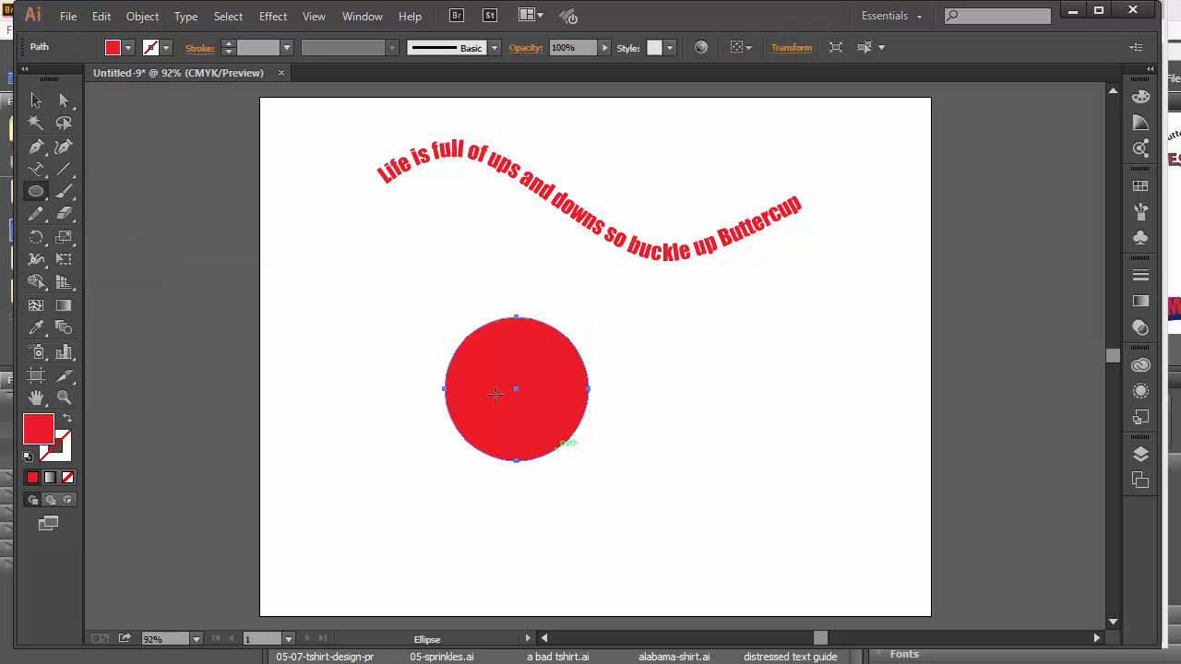
# Fill the circle yellow, give it a 5 pt black outline, and reselect it.
pyautogui.click(128, 48)
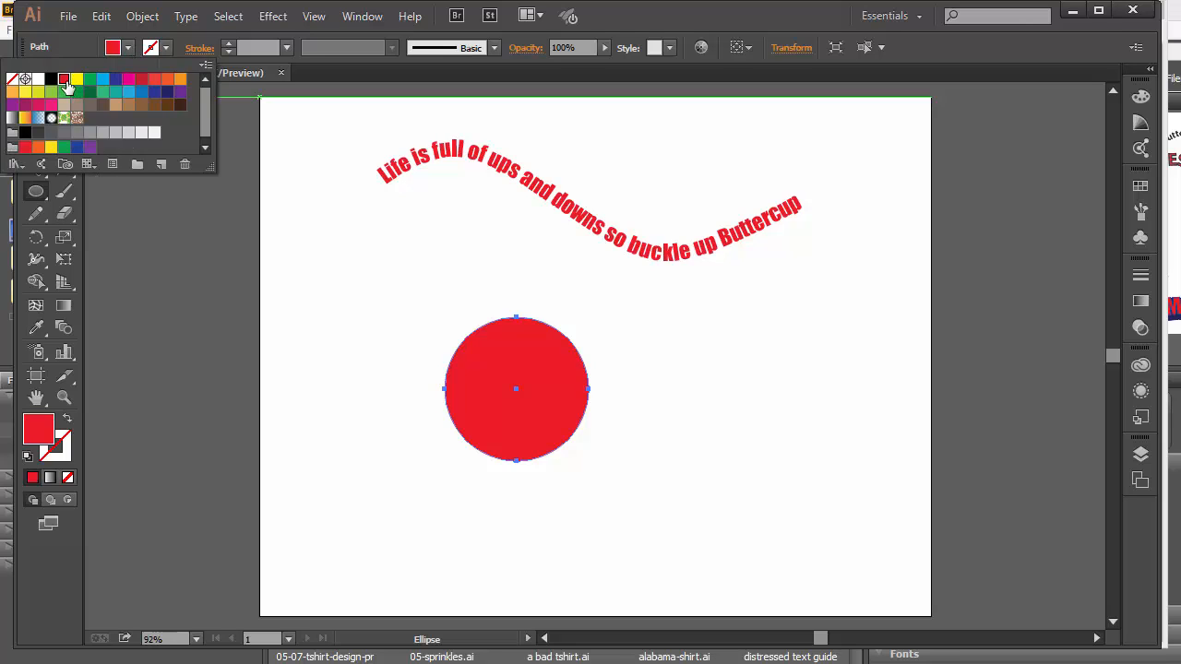
pyautogui.click(78, 80)
pyautogui.click(229, 44)
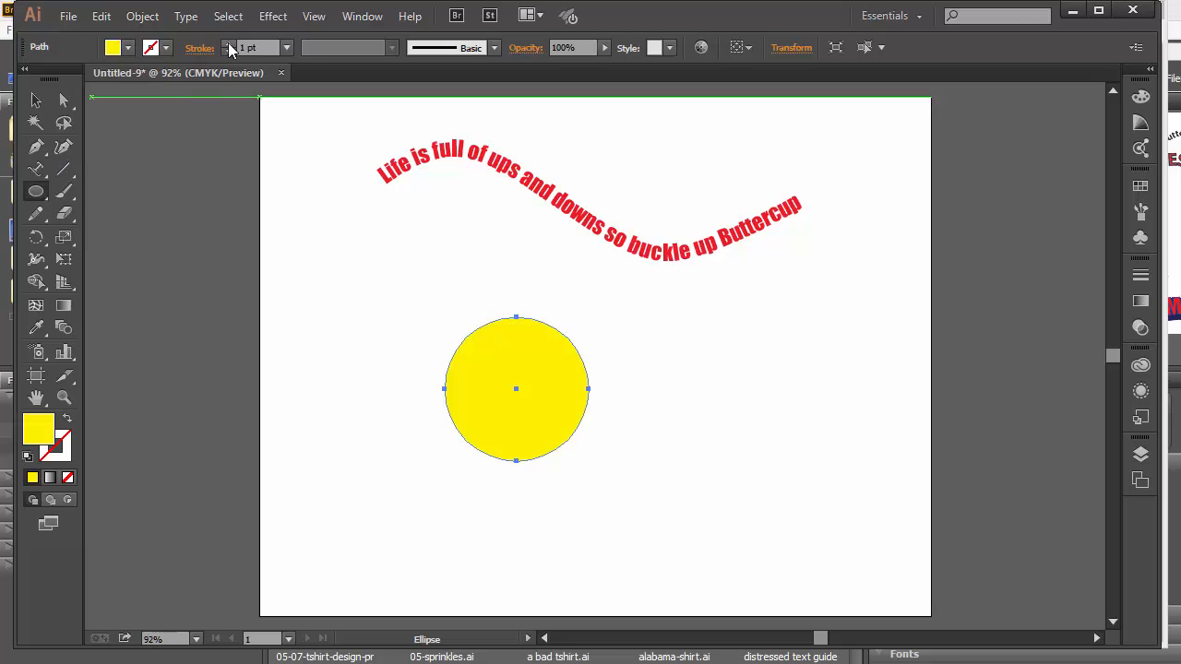
pyautogui.click(228, 44)
pyautogui.click(229, 44)
pyautogui.click(229, 44)
pyautogui.click(229, 44)
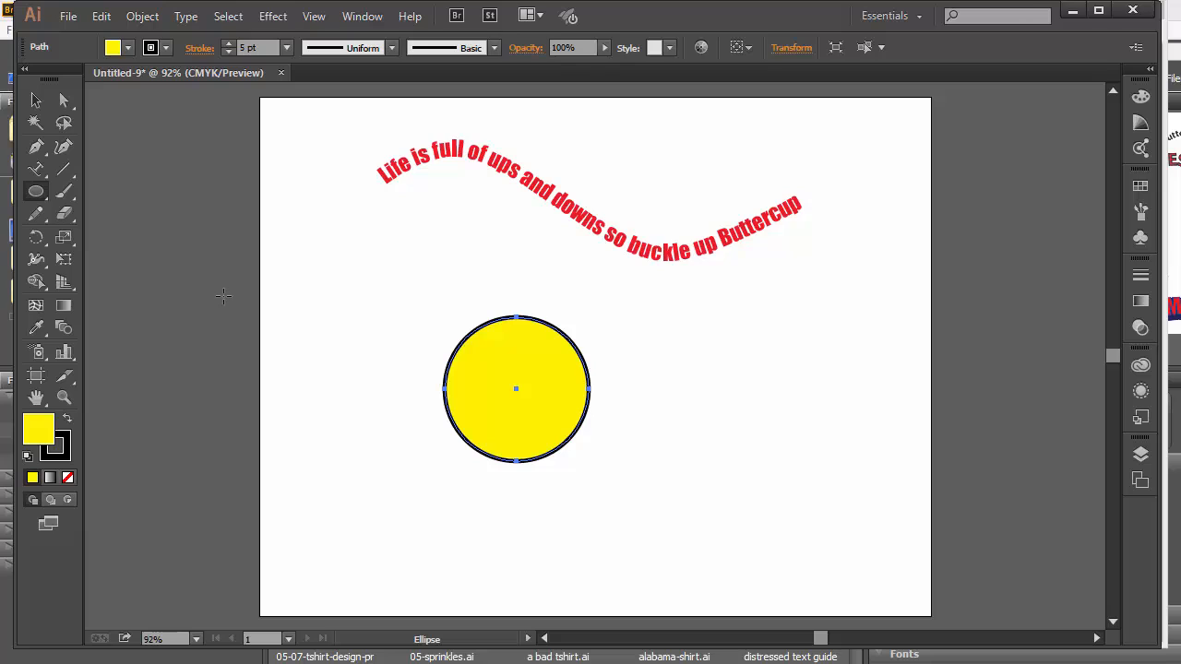
pyautogui.press('v')
pyautogui.click(439, 414)
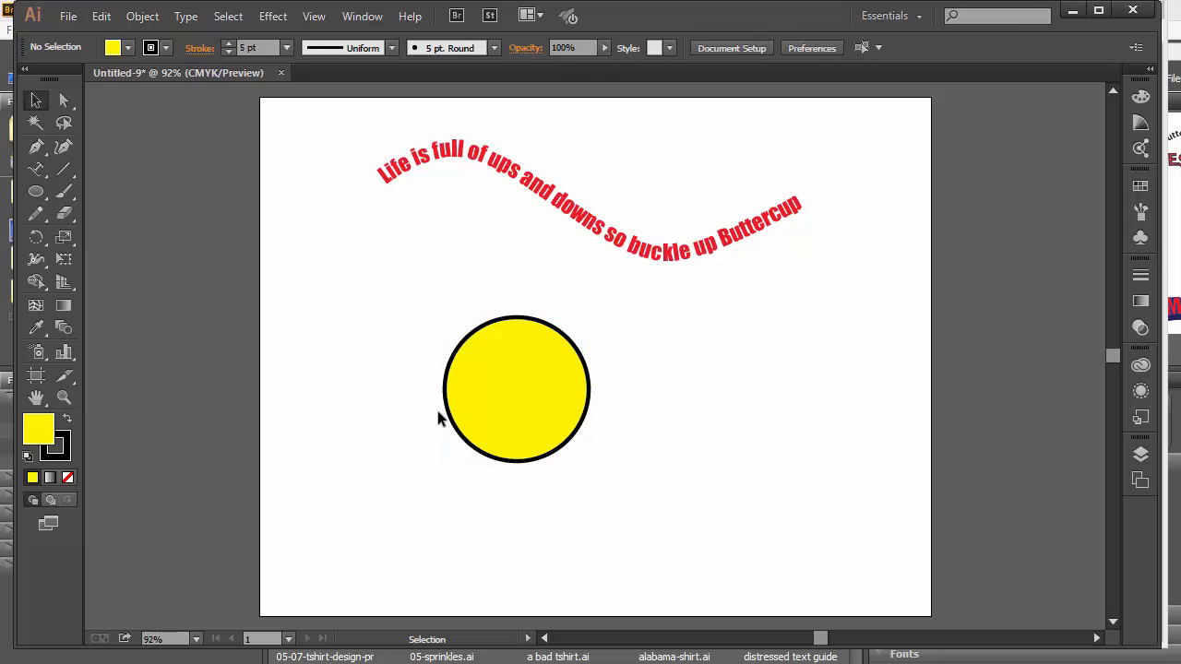
pyautogui.click(488, 418)
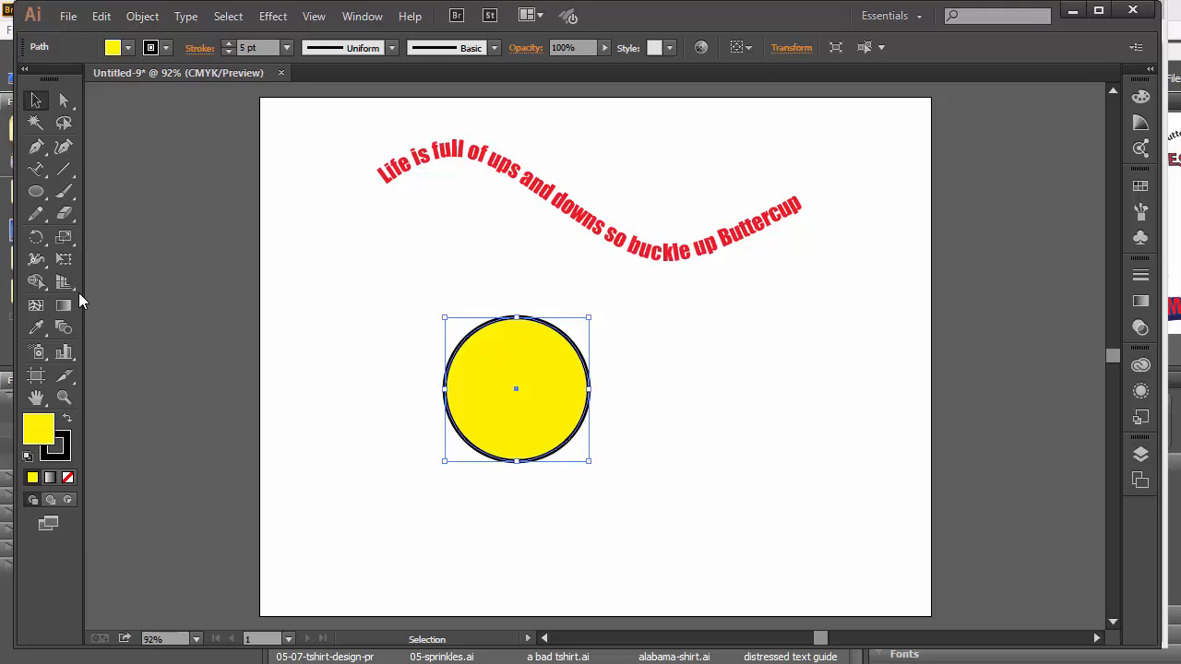
# Type UNITED STATES OF AMERICA along the circle's left edge with the Type on a Path tool.
pyautogui.click(36, 169)
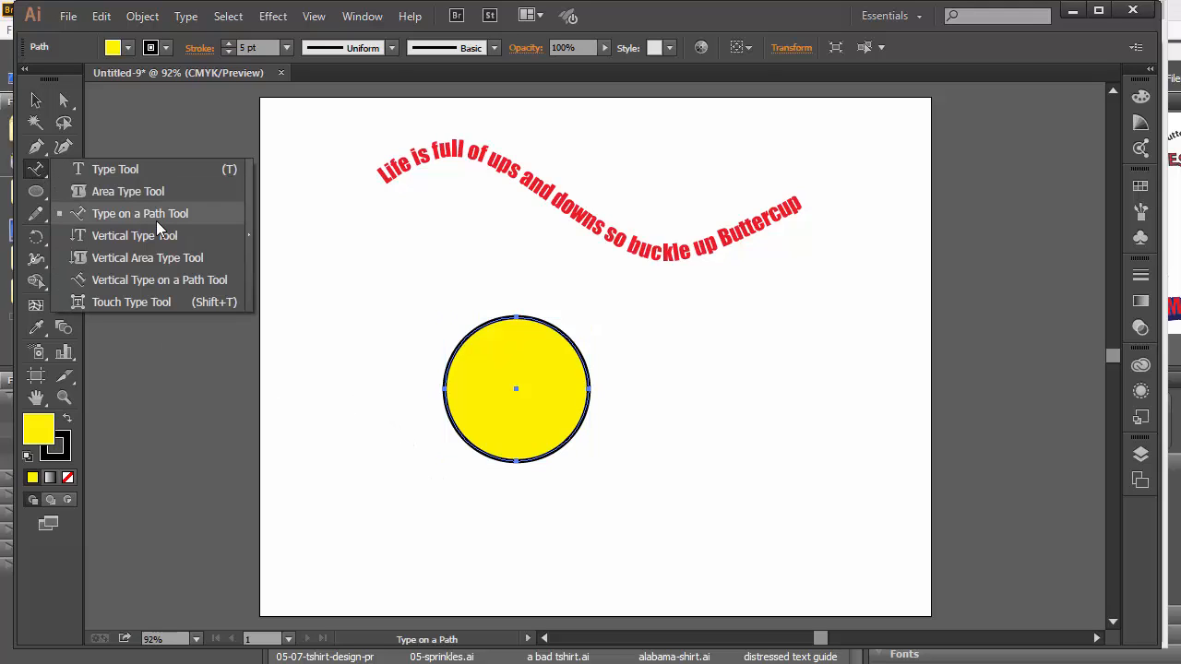
pyautogui.click(156, 221)
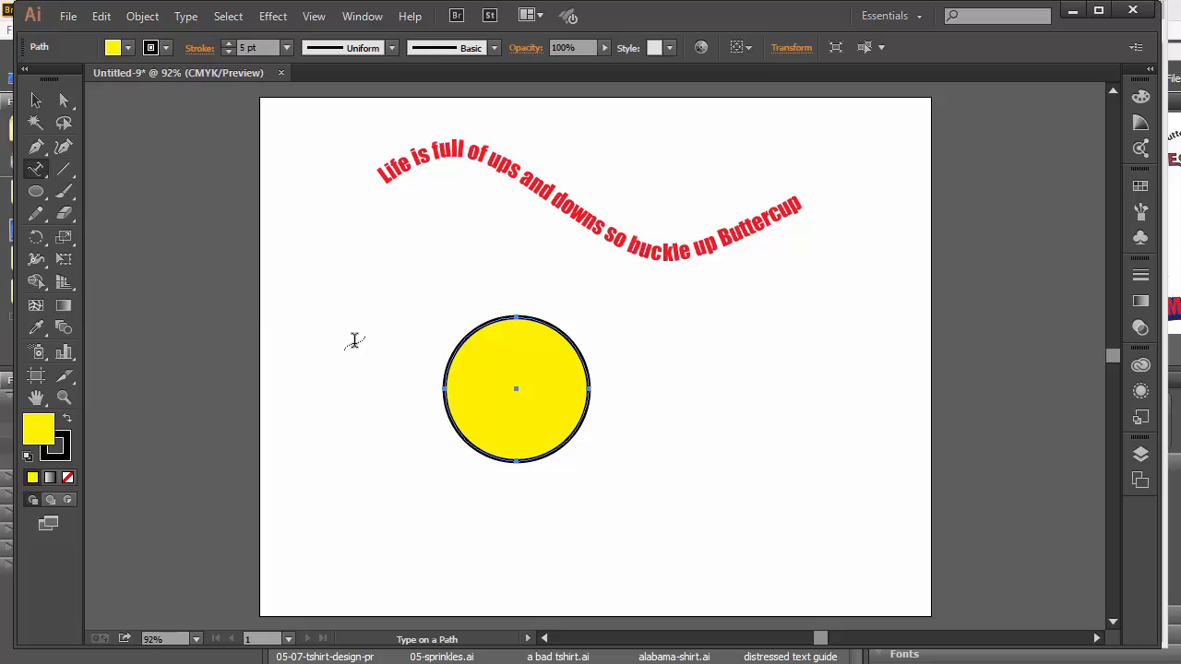
pyautogui.click(445, 367)
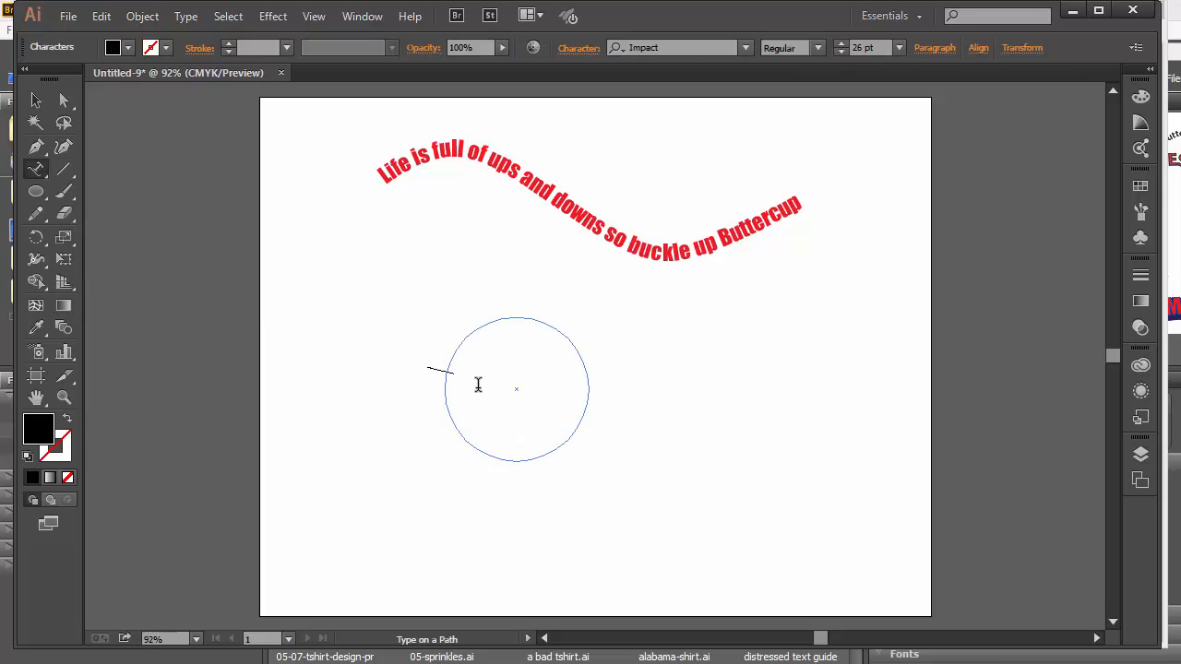
pyautogui.write('UNITE')
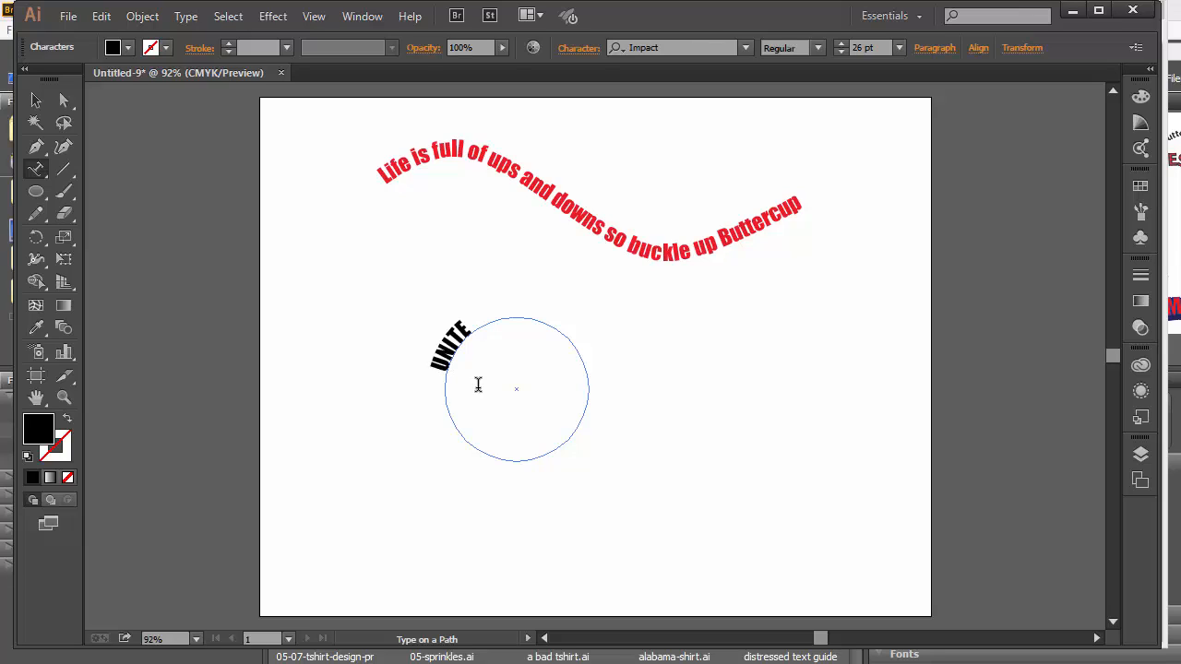
pyautogui.write('D STATES')
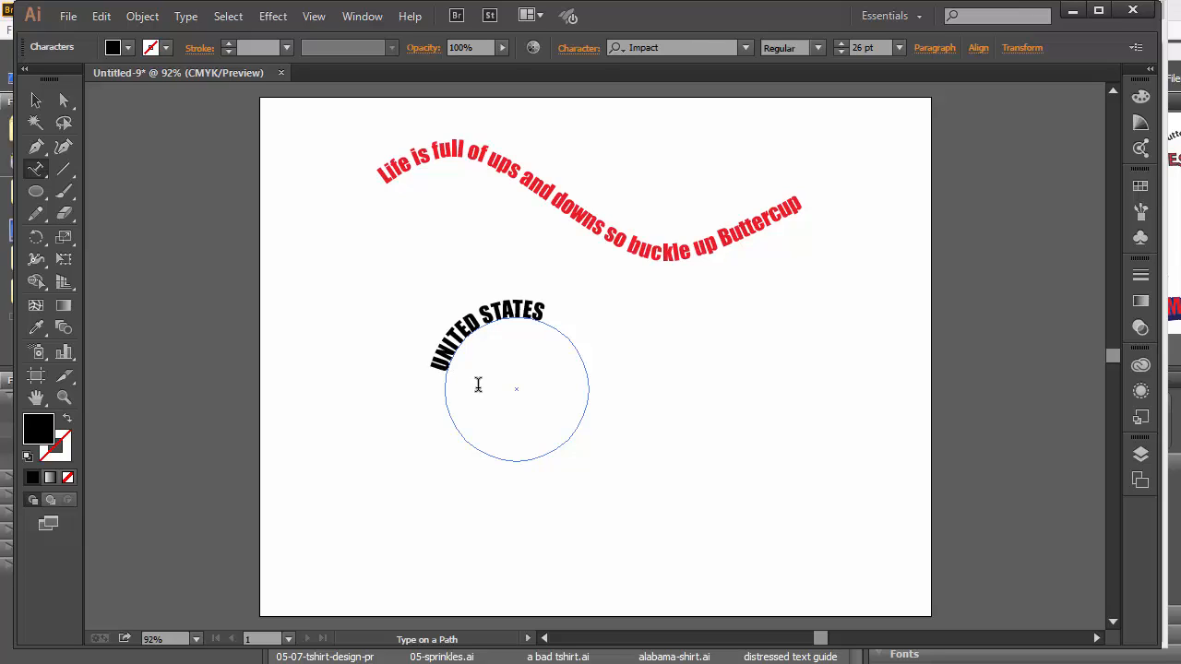
pyautogui.write(' OF AMERI')
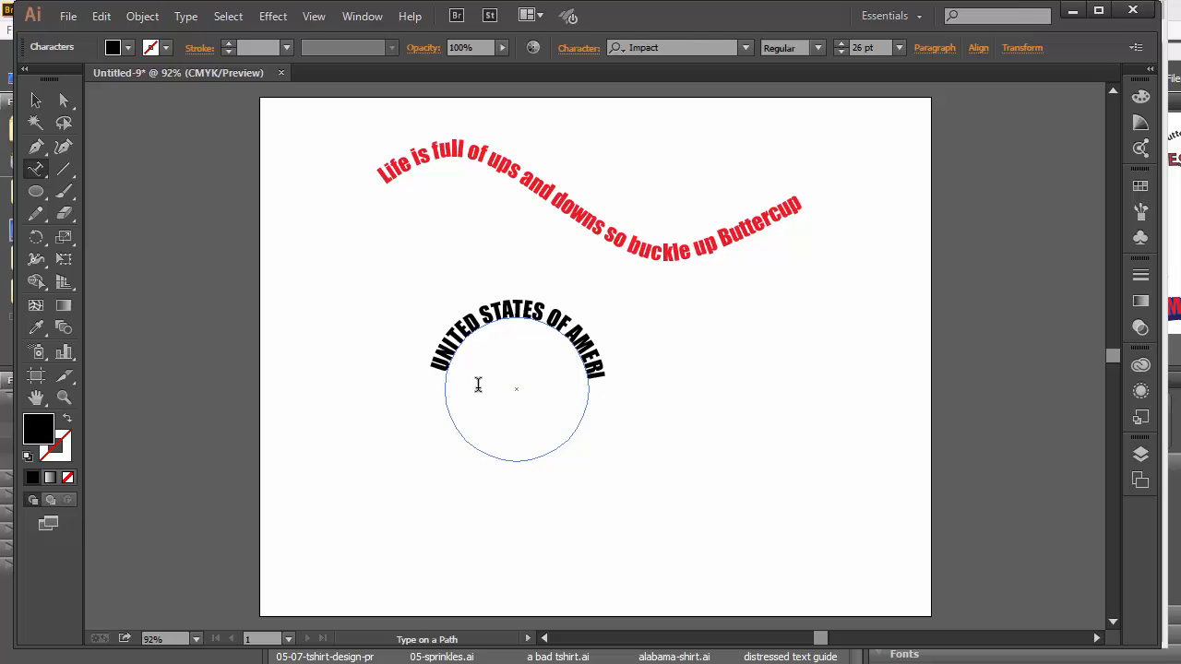
pyautogui.write('CA')
# Shift the circle text around the ring and enlarge it to 40 pt.
pyautogui.click(37, 102)
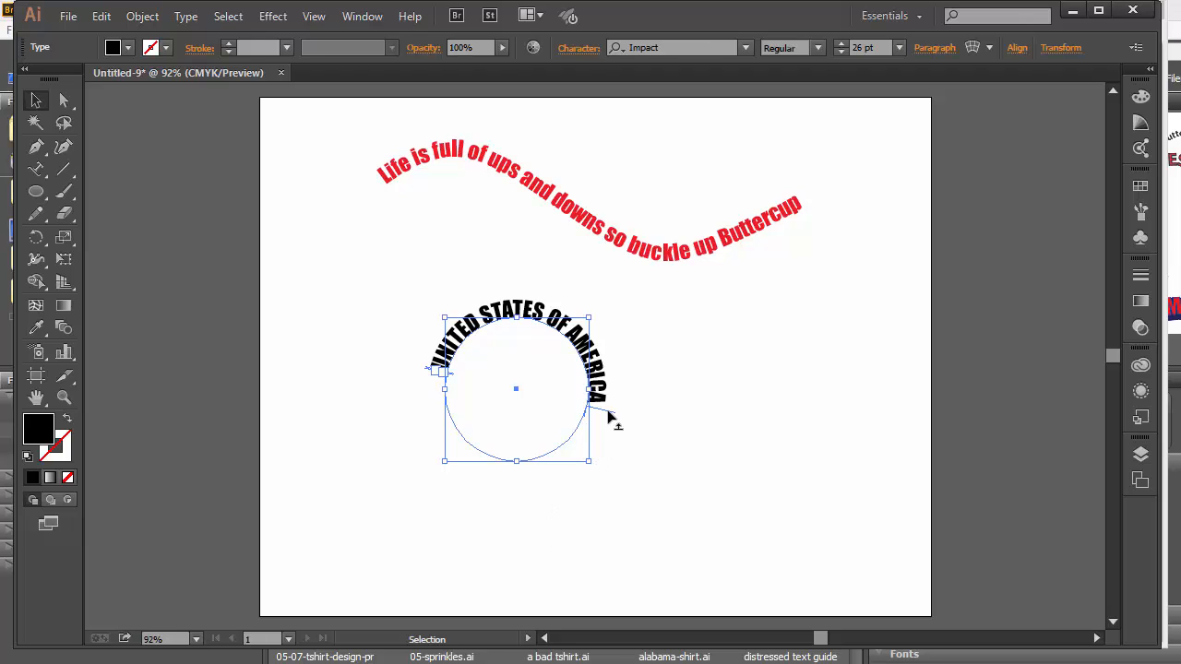
pyautogui.moveTo(607, 413); pyautogui.dragTo(598, 430)
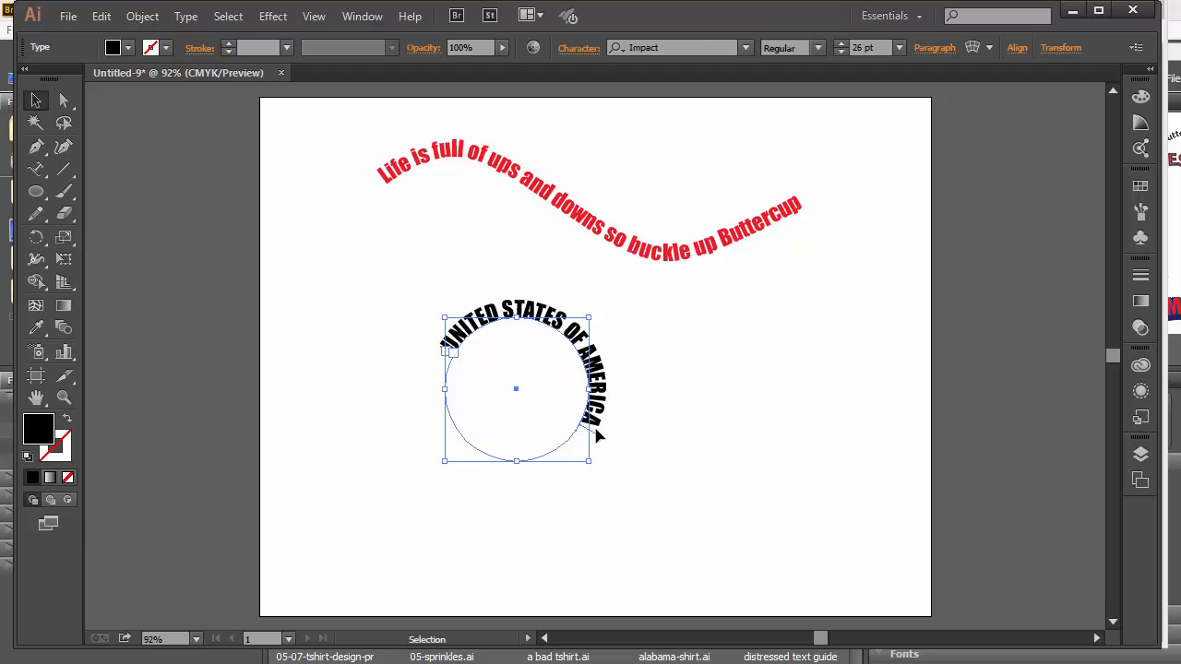
pyautogui.moveTo(596, 430); pyautogui.dragTo(409, 390)
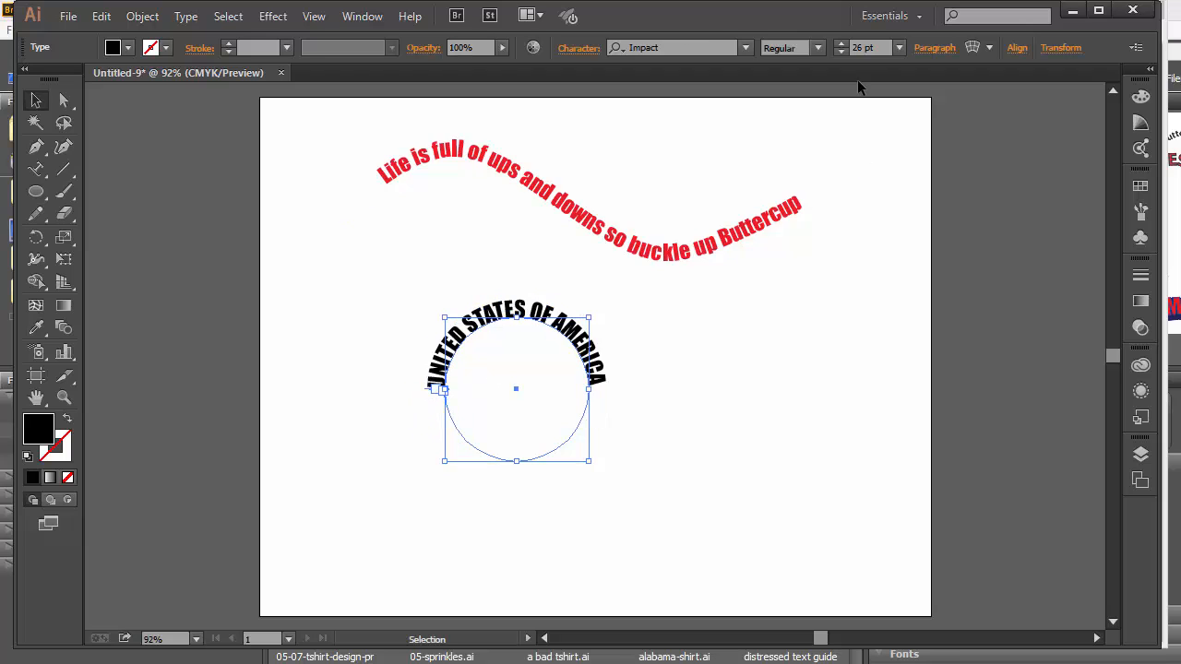
pyautogui.click(841, 43)
pyautogui.click(841, 43)
pyautogui.click(842, 43)
pyautogui.click(842, 44)
pyautogui.click(842, 43)
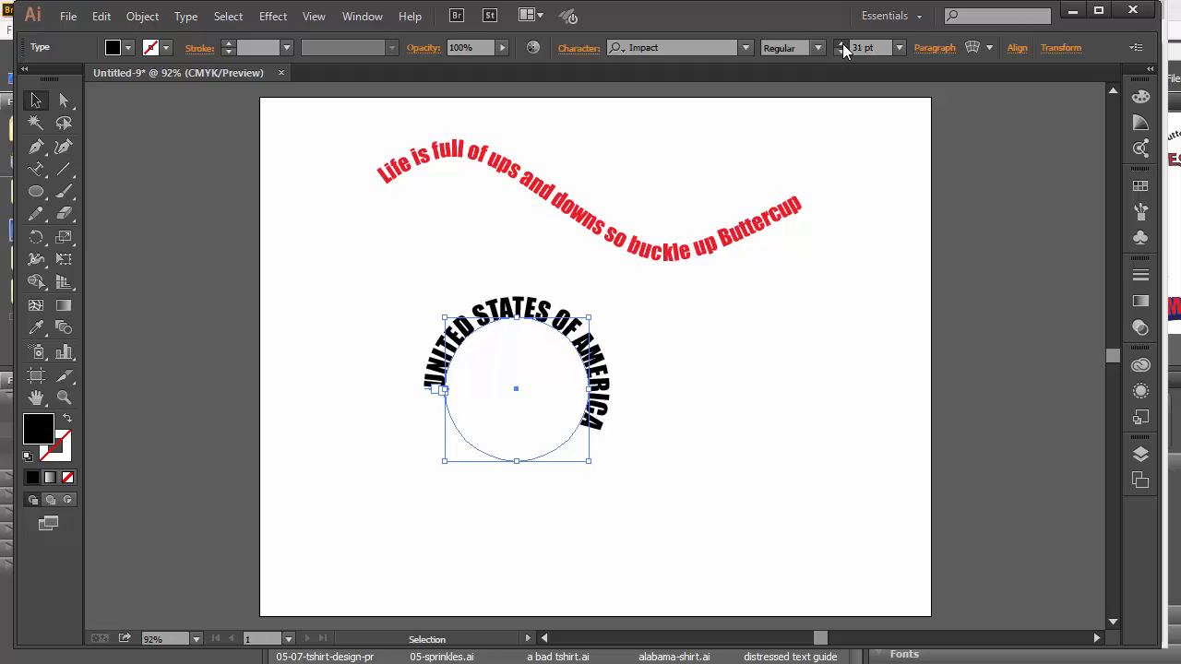
pyautogui.click(841, 44)
pyautogui.click(841, 44)
pyautogui.click(842, 43)
pyautogui.click(841, 43)
pyautogui.click(841, 43)
pyautogui.click(842, 43)
pyautogui.click(842, 43)
pyautogui.click(841, 43)
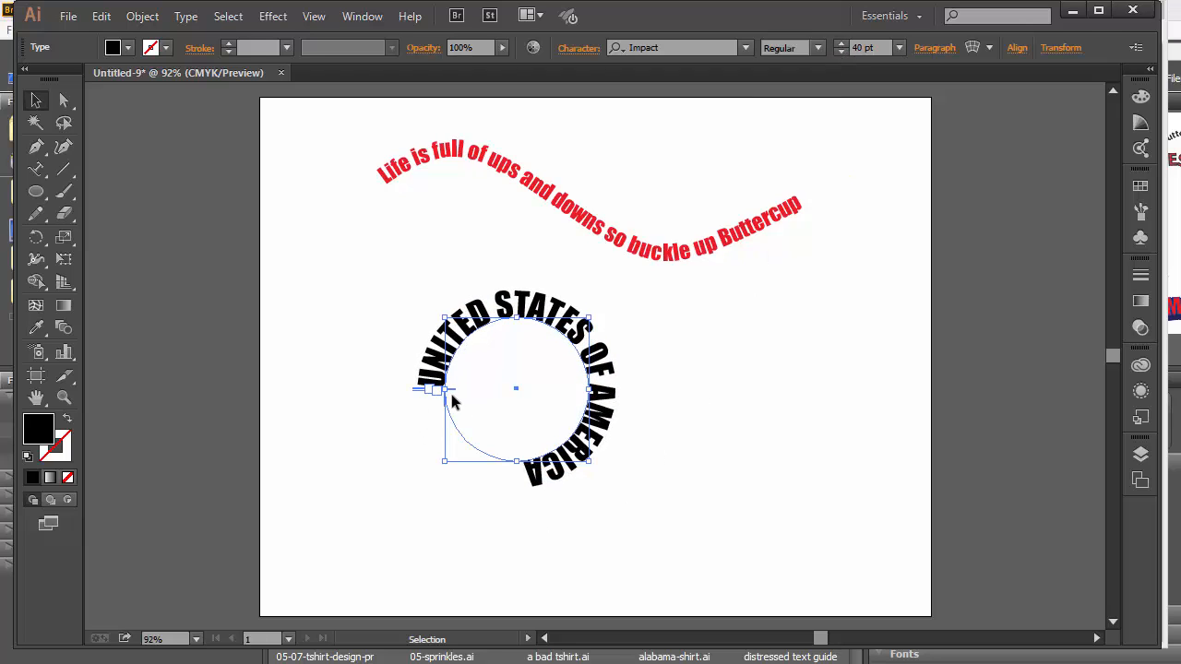
# Drag the start and end brackets so the full phrase arches over the circle's top.
pyautogui.moveTo(414, 389); pyautogui.dragTo(427, 459)
pyautogui.moveTo(432, 391); pyautogui.dragTo(614, 339)
pyautogui.moveTo(609, 424); pyautogui.dragTo(601, 443)
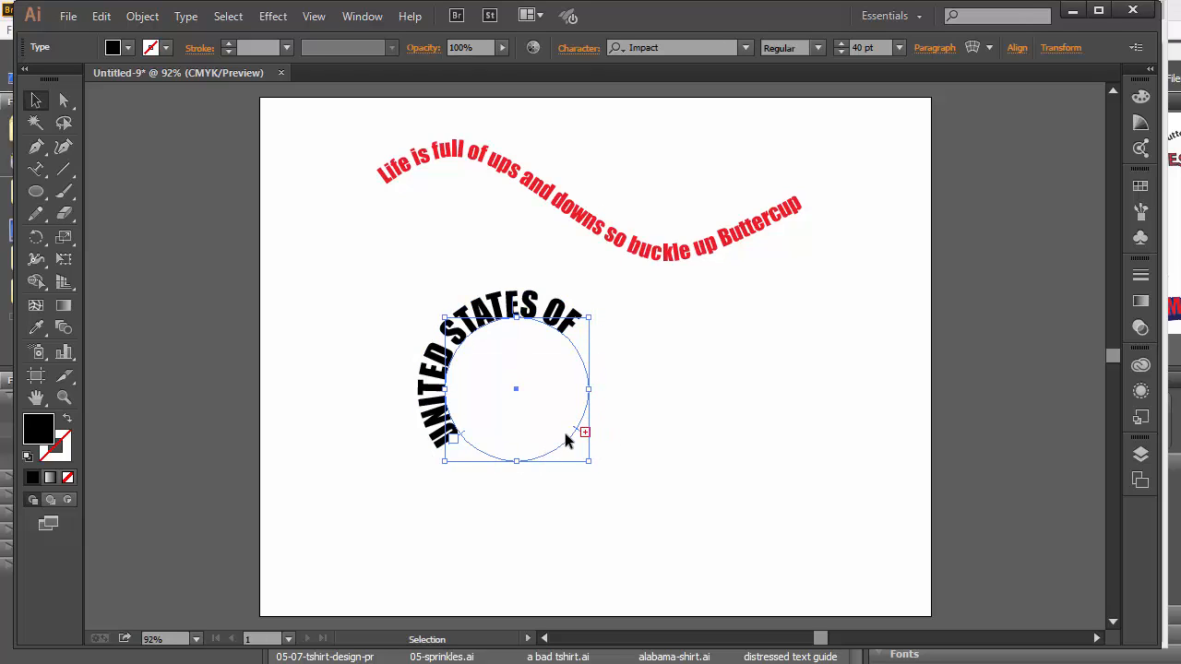
pyautogui.moveTo(583, 435); pyautogui.dragTo(543, 464)
pyautogui.click(687, 420)
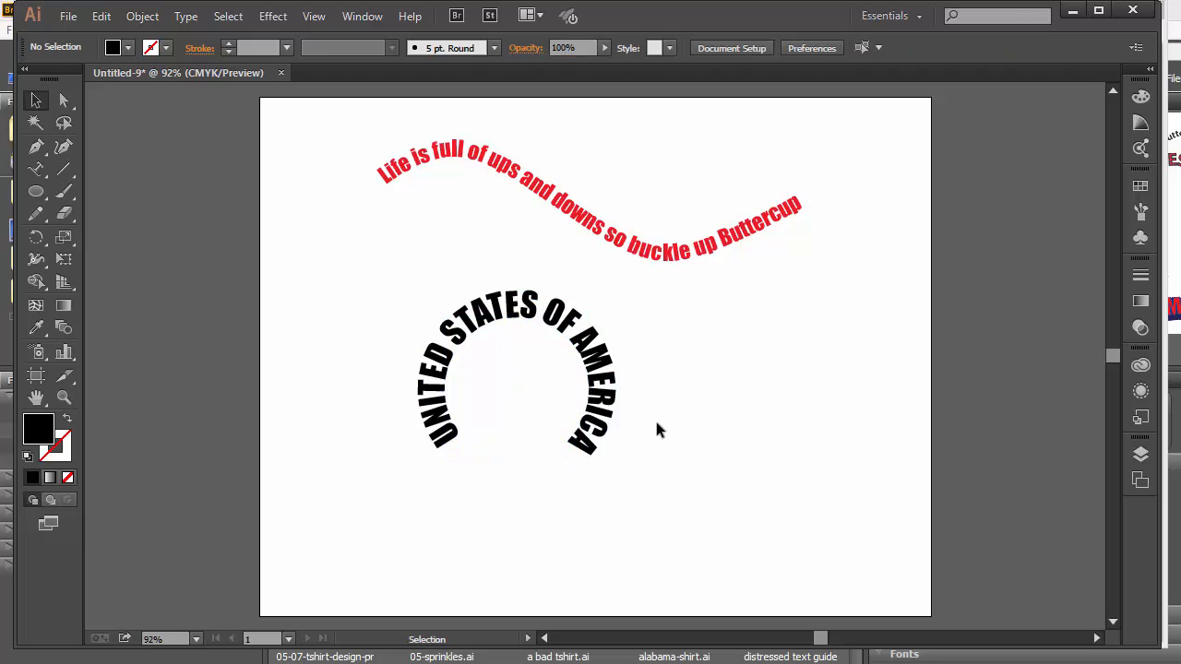
# Fill the UNITED STATES OF AMERICA arch text red.
pyautogui.click(446, 452)
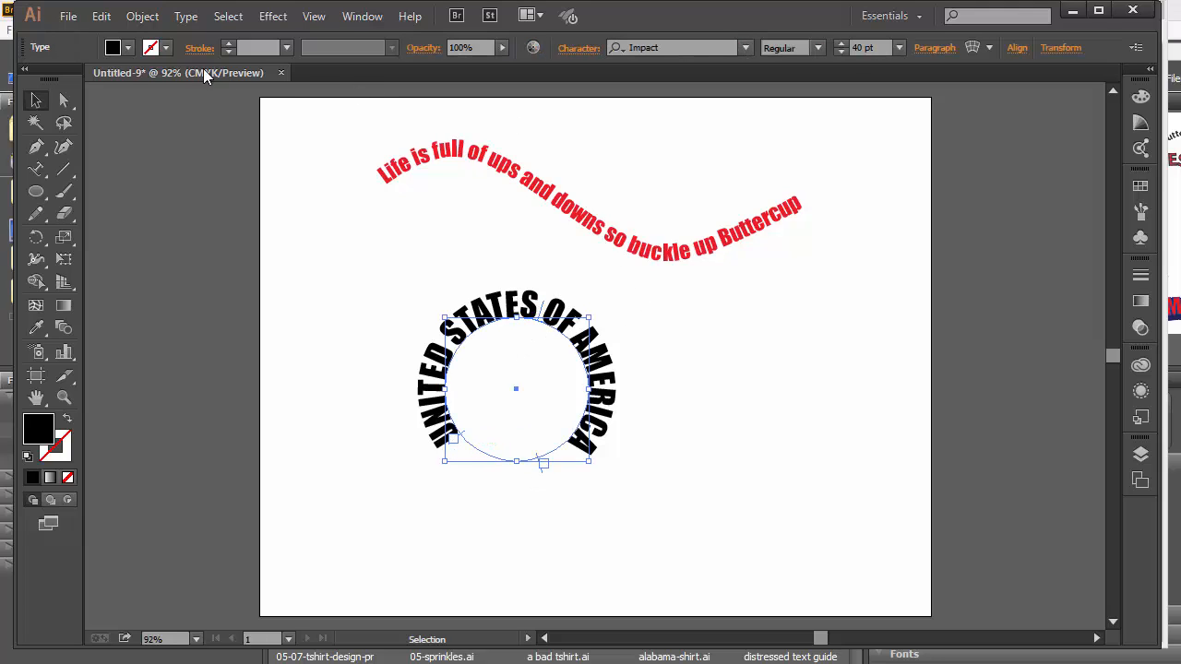
pyautogui.click(128, 48)
pyautogui.click(65, 85)
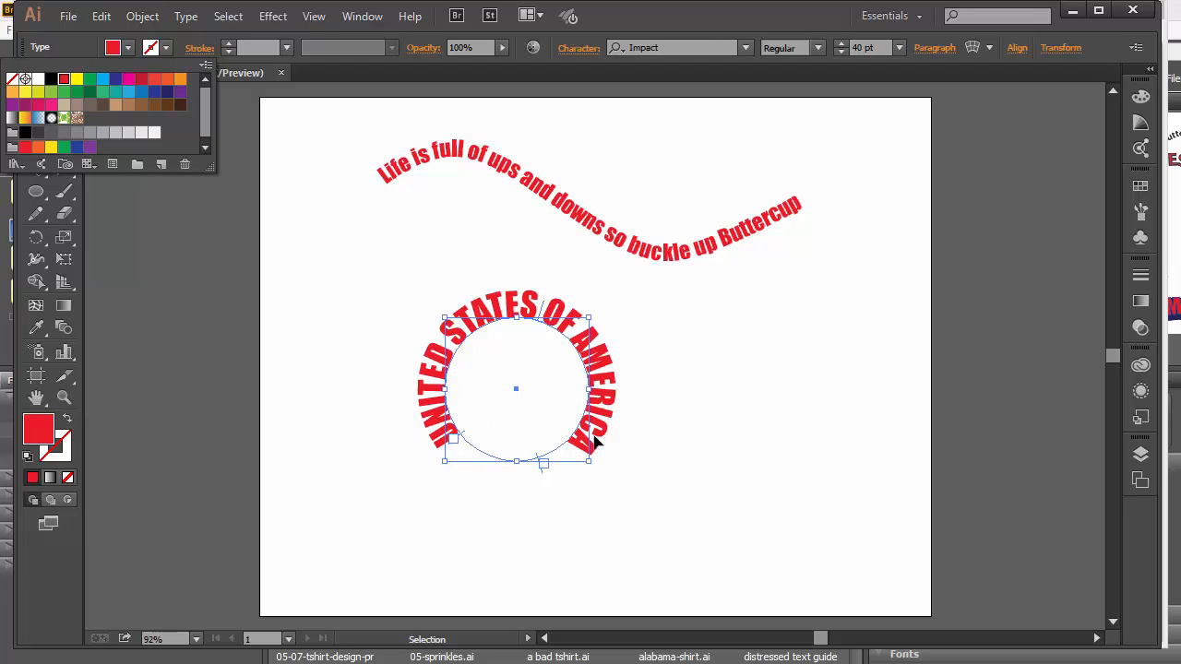
# Move the red arch up and left so it sits beneath the wavy sentence.
pyautogui.click(393, 469)
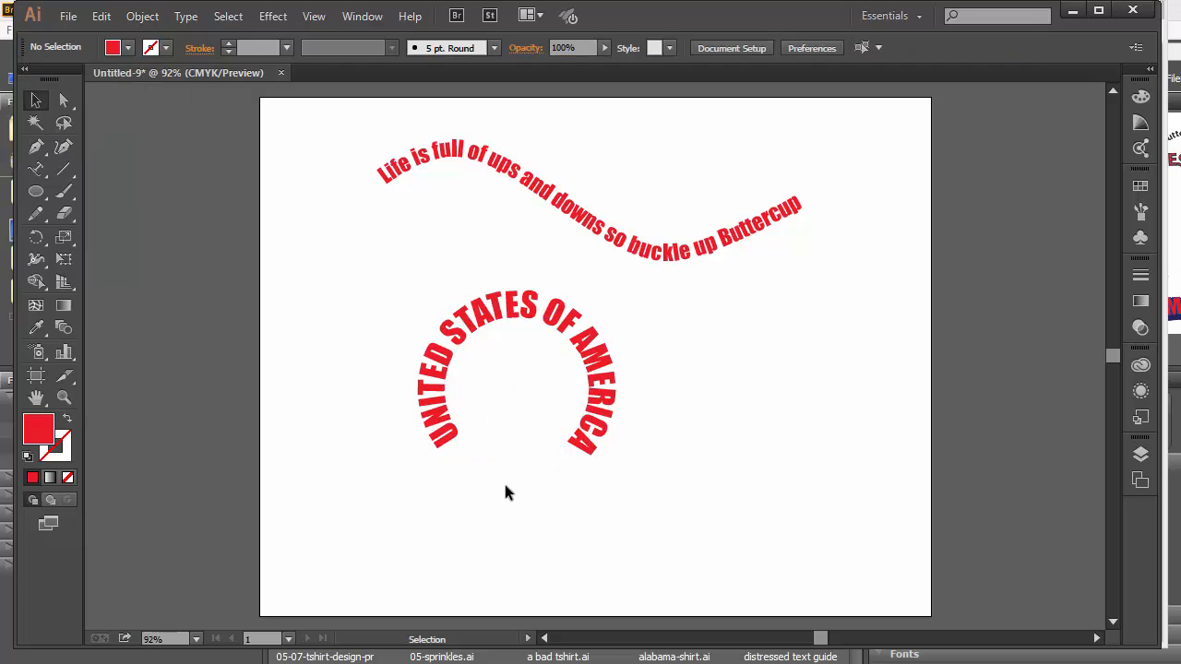
pyautogui.moveTo(601, 458); pyautogui.dragTo(532, 369)
pyautogui.click(643, 430)
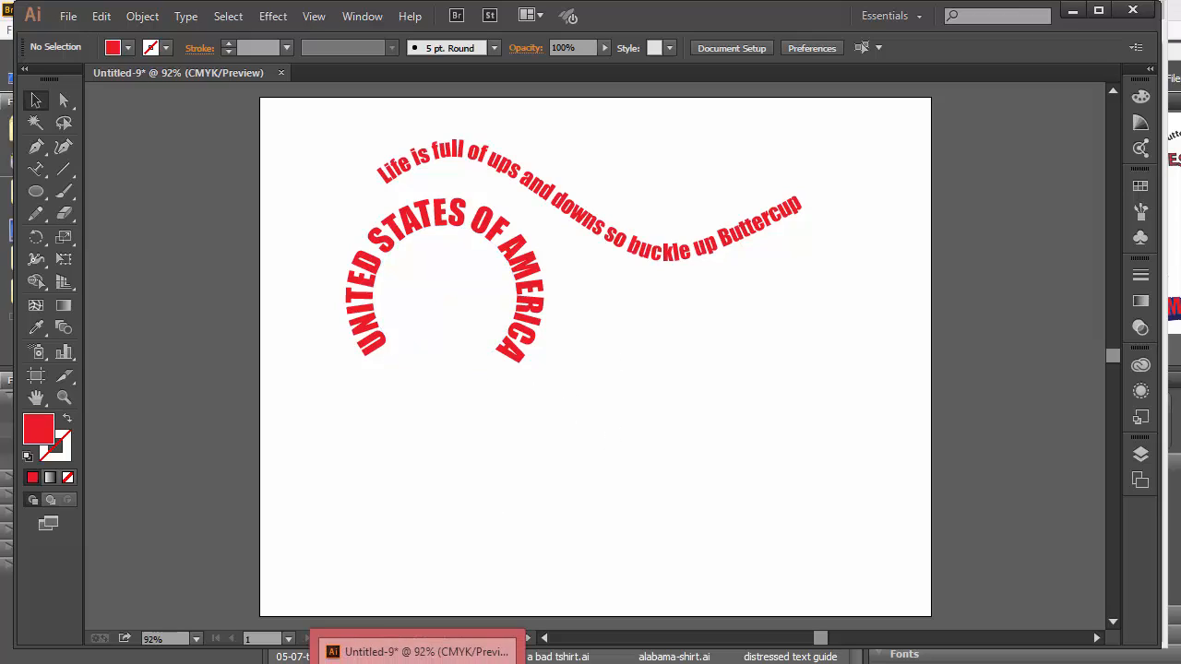
pyautogui.click(369, 643)
pyautogui.scroll(-2, 375, 421)
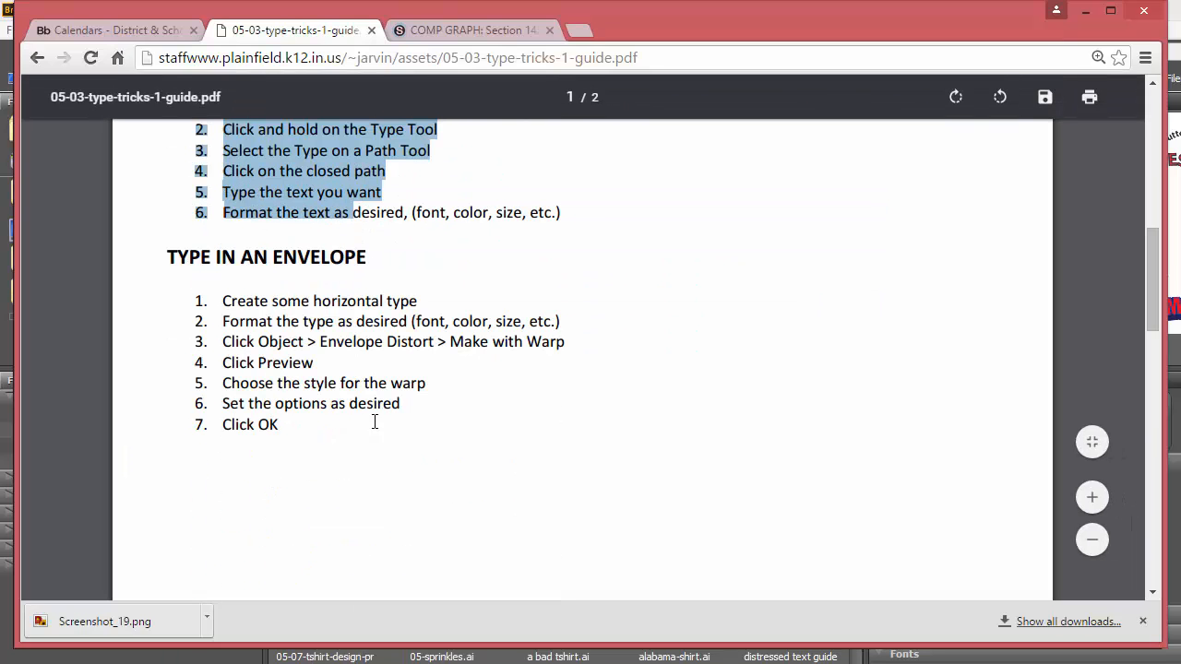
pyautogui.moveTo(218, 294); pyautogui.dragTo(324, 436)
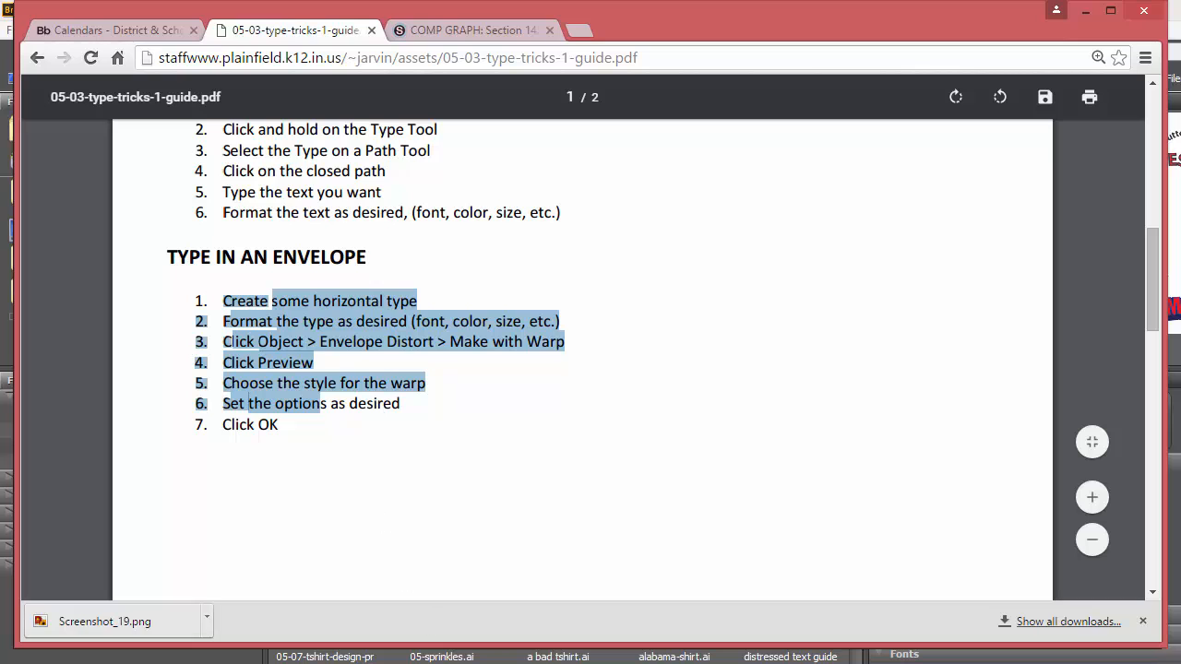
pyautogui.click(452, 663)
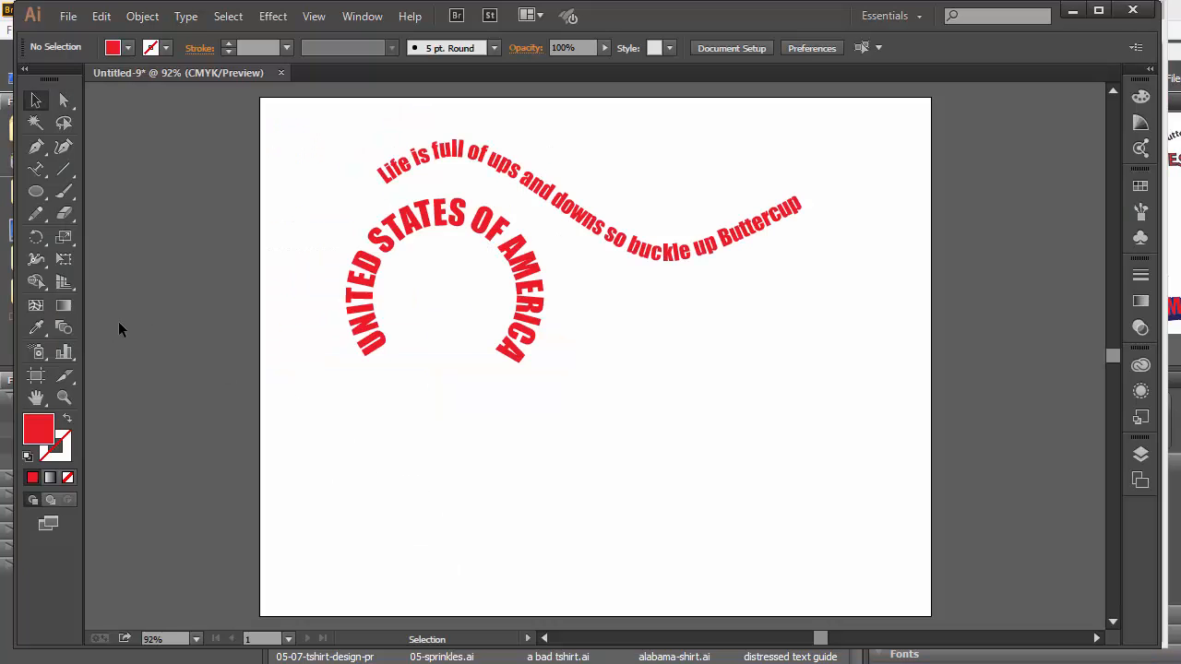
# Type the line 'PLAY LIKE A CHAMPION' below the arch with the horizontal Type tool.
pyautogui.click(41, 171)
pyautogui.click(41, 168)
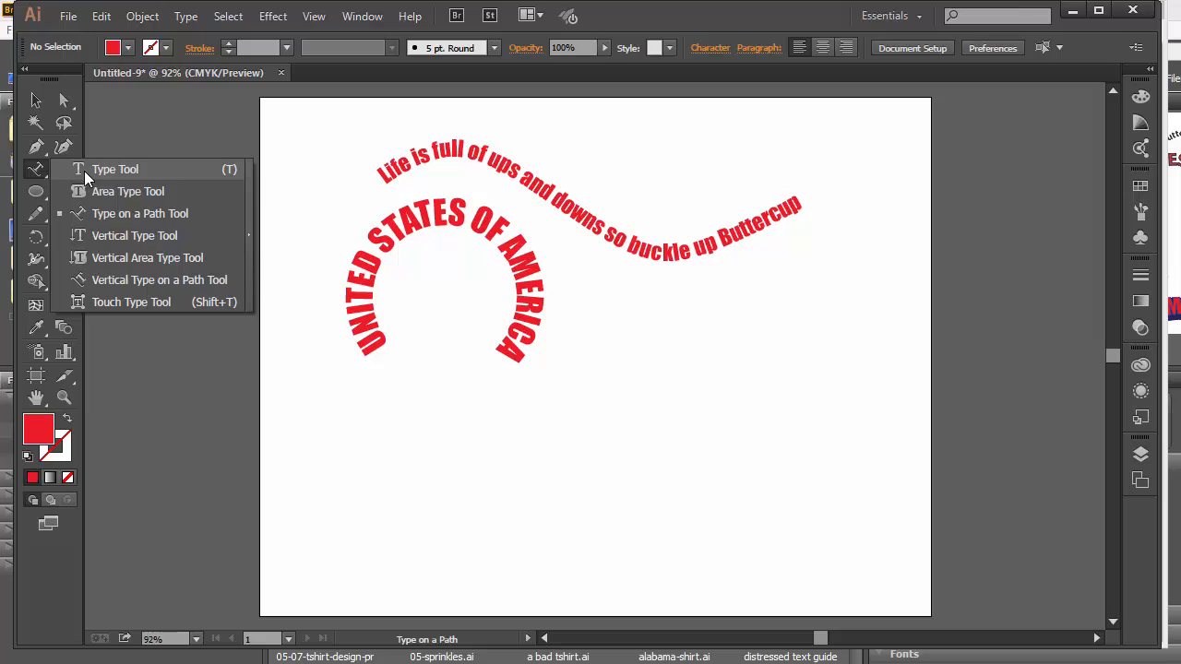
pyautogui.click(84, 171)
pyautogui.click(401, 503)
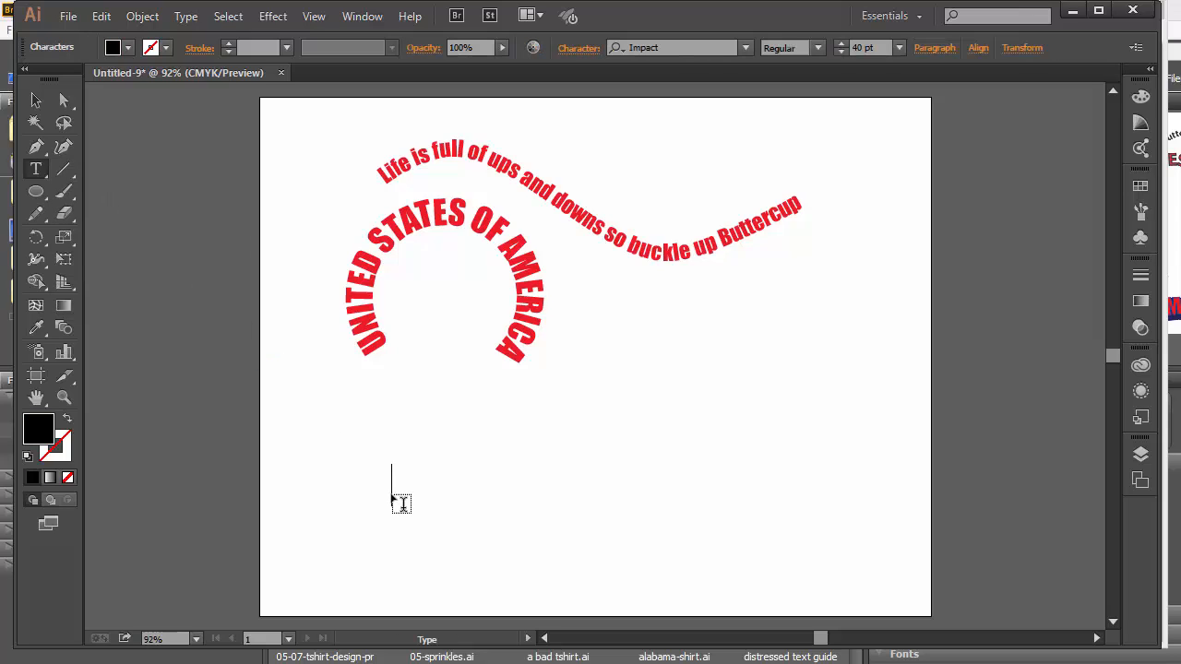
pyautogui.write('PLAY LIK')
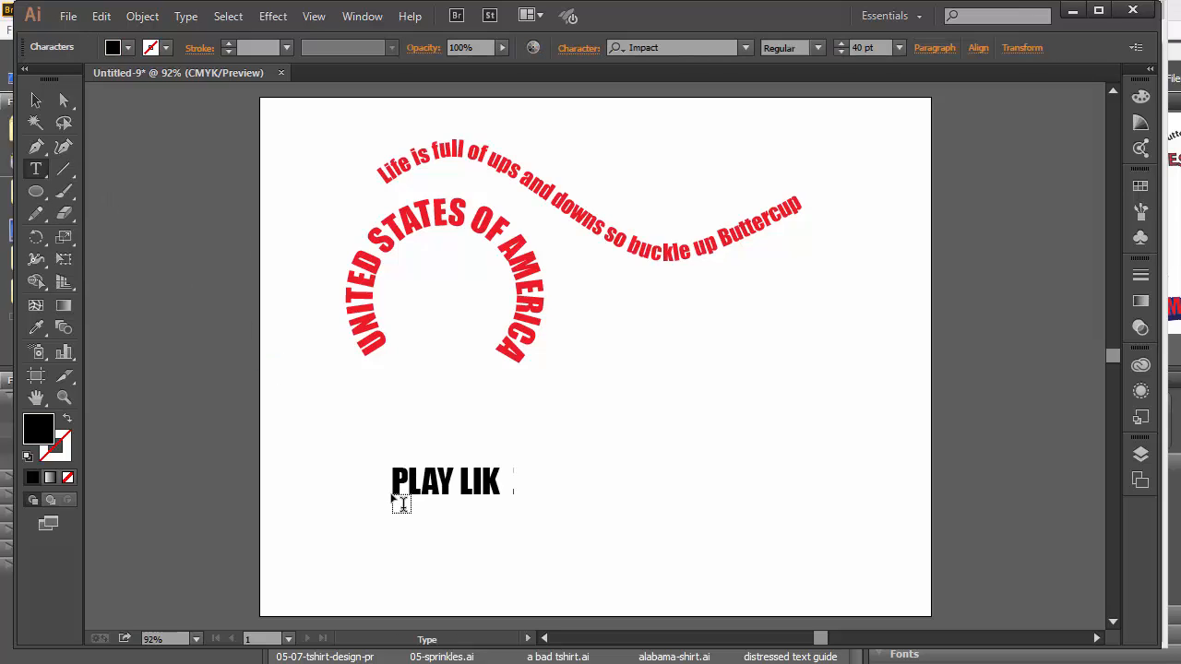
pyautogui.write('E A CHAM')
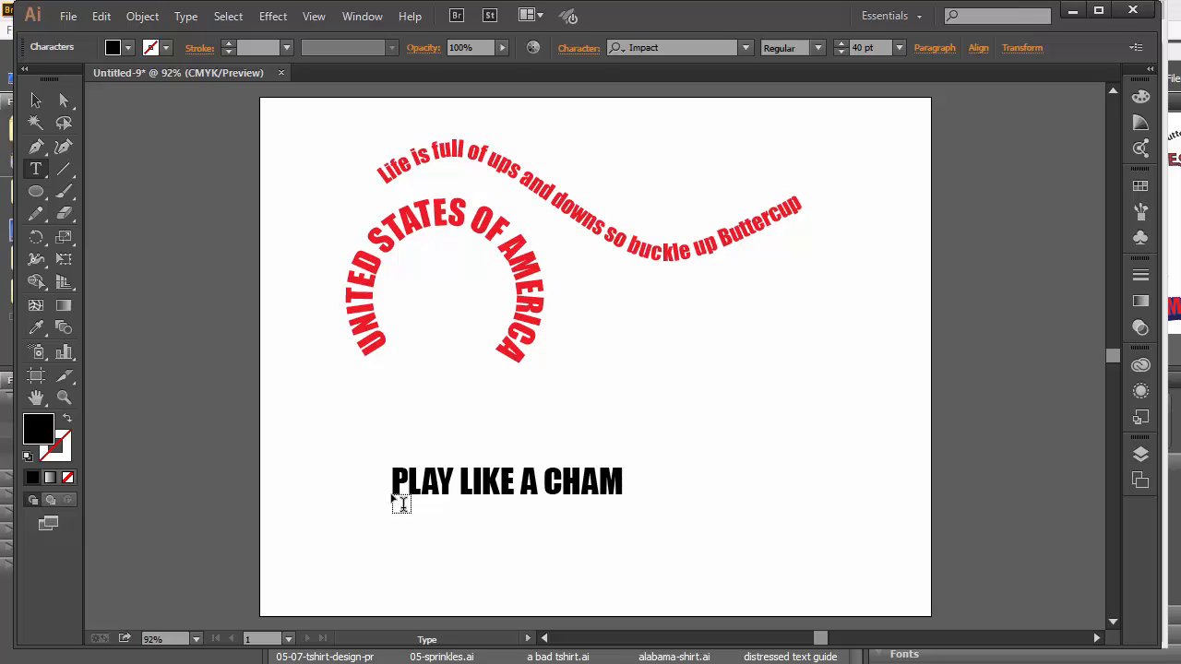
pyautogui.write('PION')
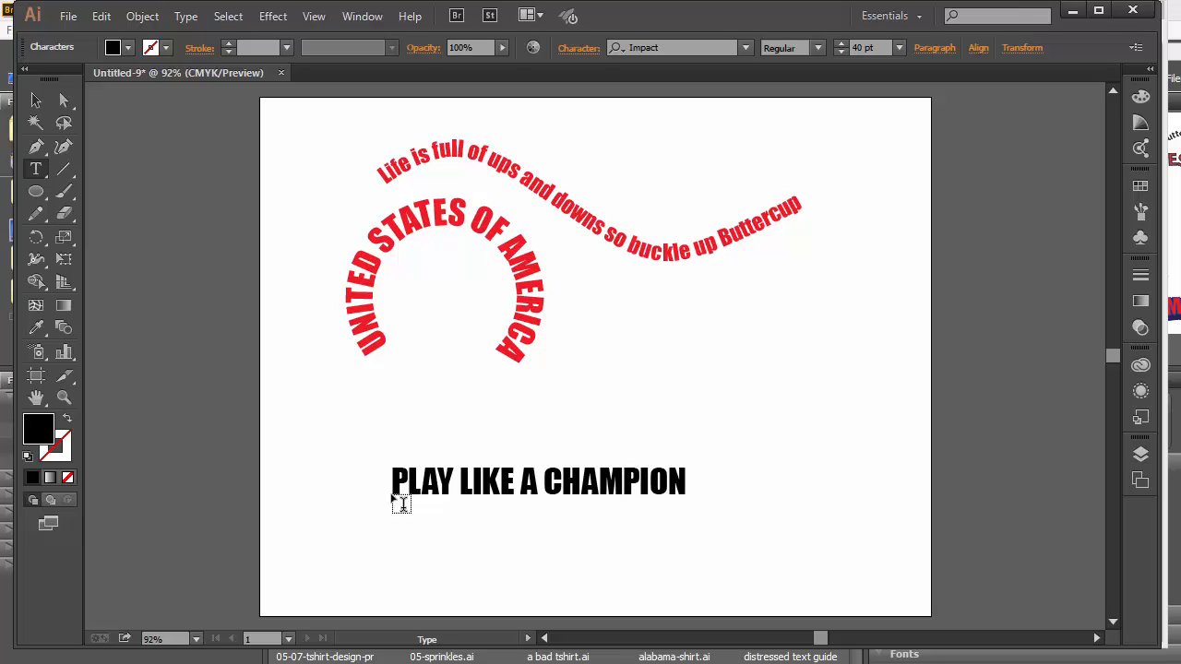
# Nudge the headline right and give it a green fill with a 2 pt black outline.
pyautogui.click(36, 99)
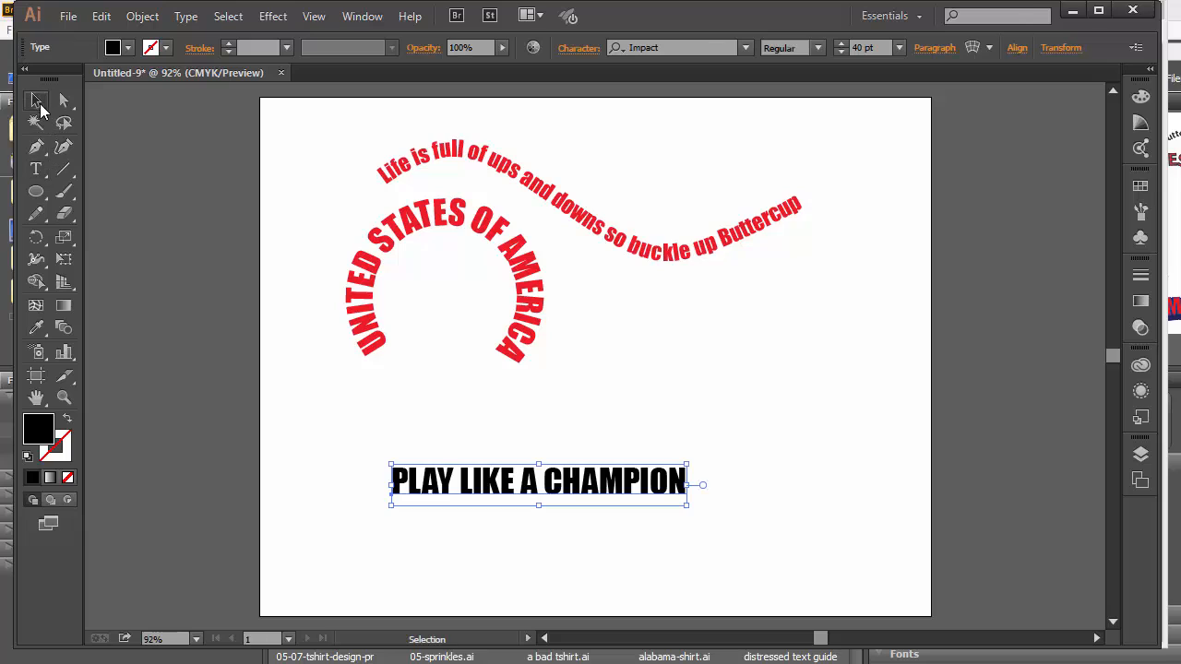
pyautogui.moveTo(595, 497); pyautogui.dragTo(623, 496)
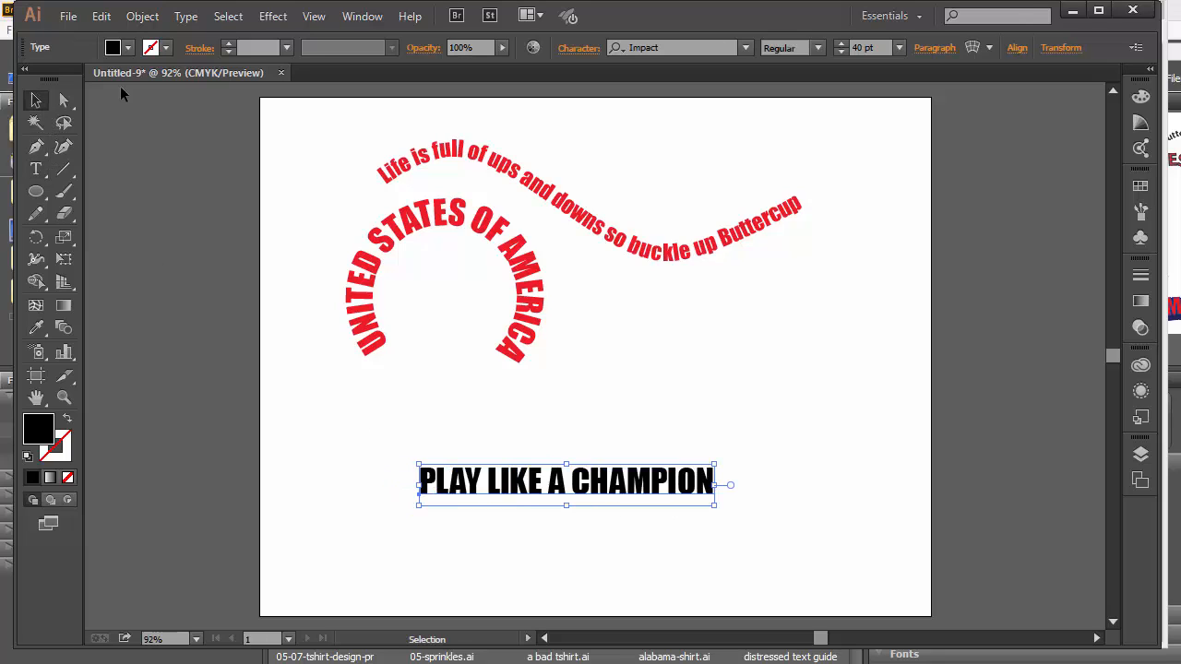
pyautogui.click(128, 48)
pyautogui.click(90, 79)
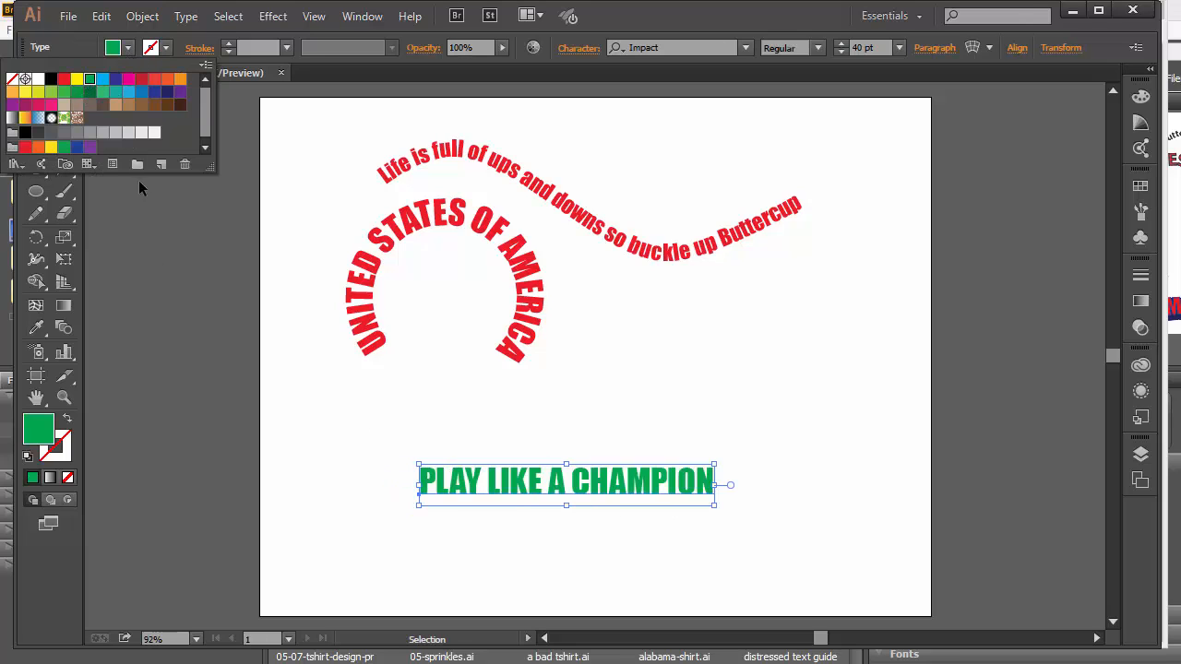
pyautogui.click(227, 43)
pyautogui.click(227, 44)
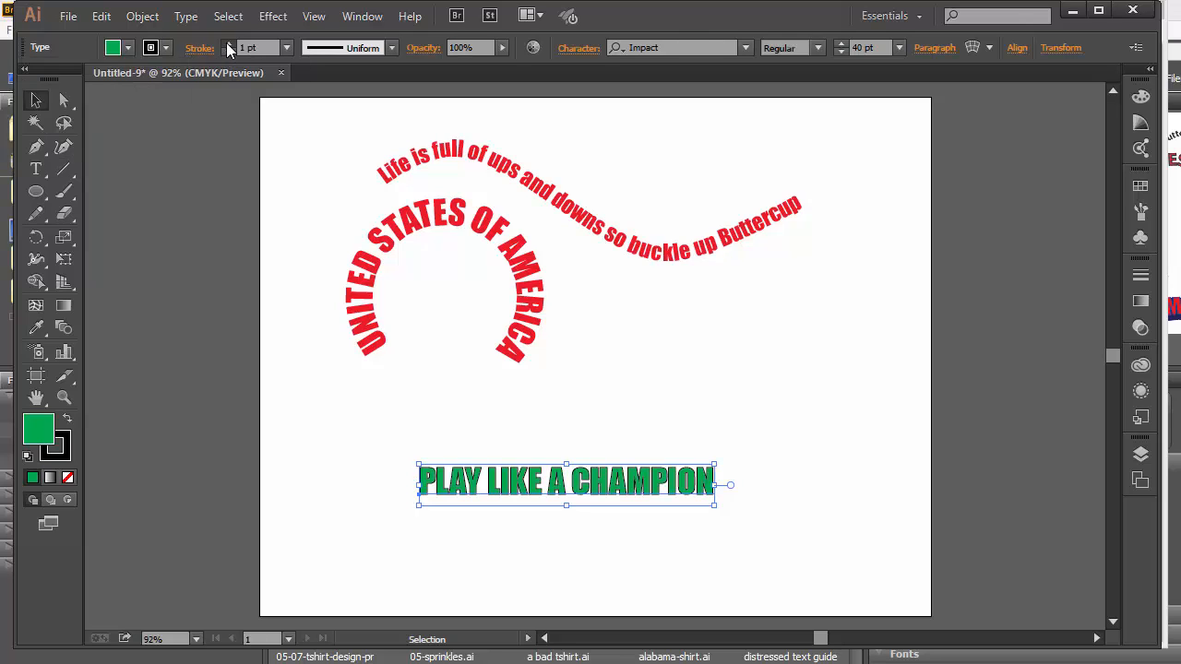
pyautogui.click(227, 43)
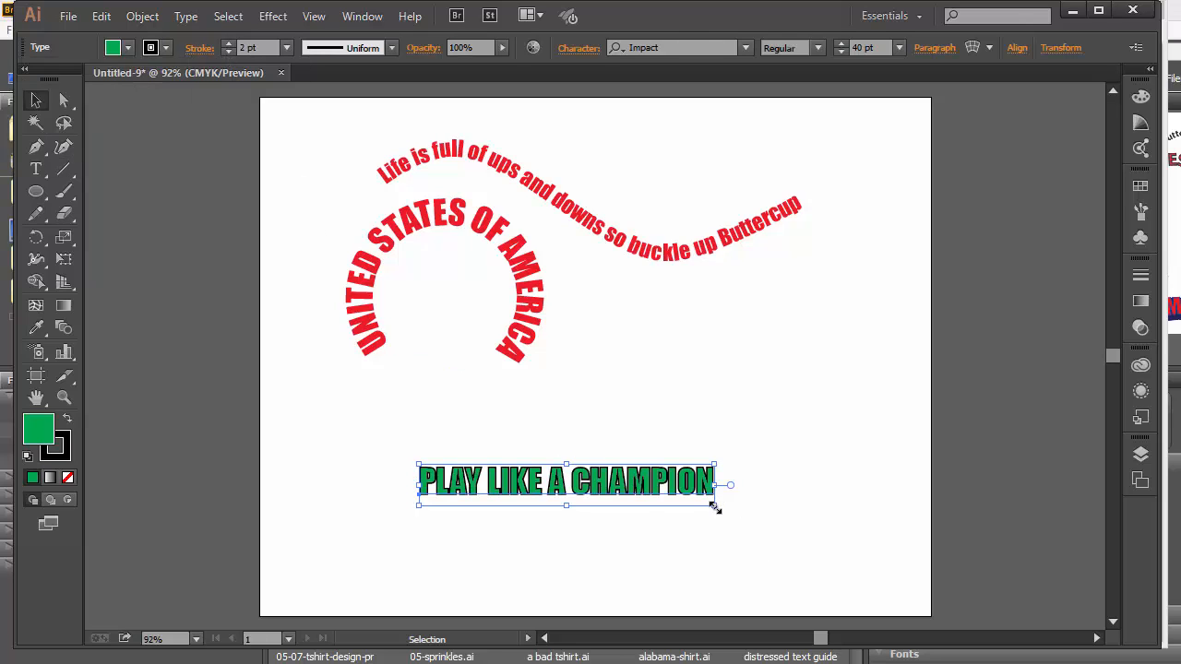
# Enlarge the PLAY LIKE A CHAMPION text and move it up.
pyautogui.moveTo(713, 505); pyautogui.dragTo(806, 514)
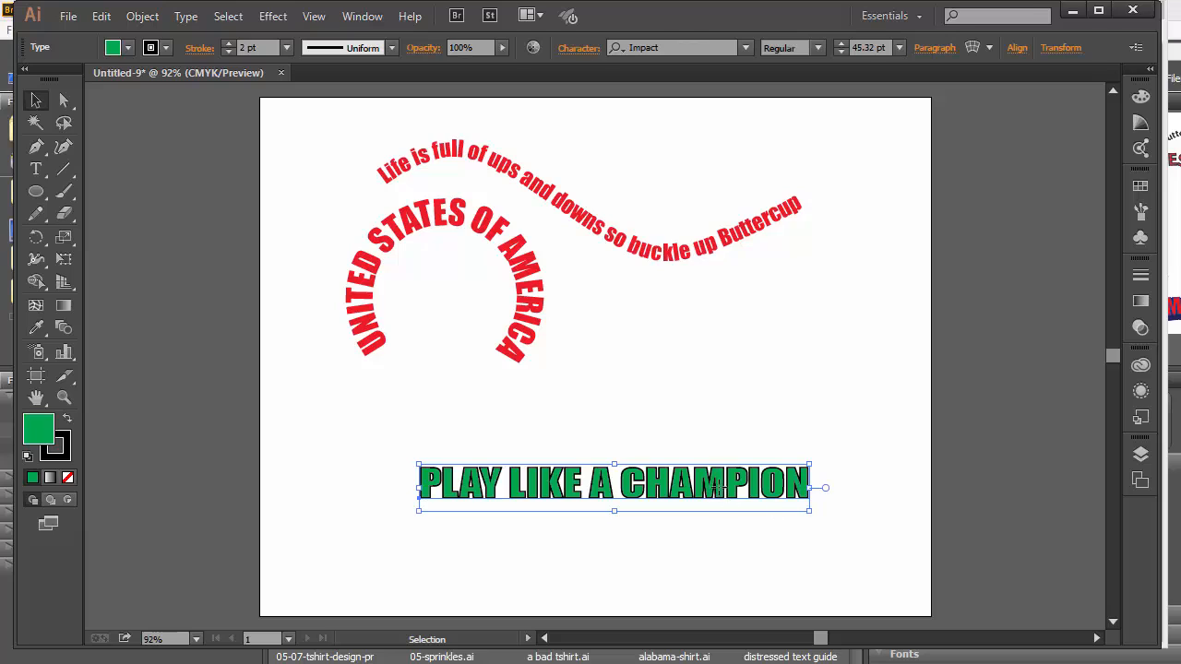
pyautogui.moveTo(724, 487); pyautogui.dragTo(680, 448)
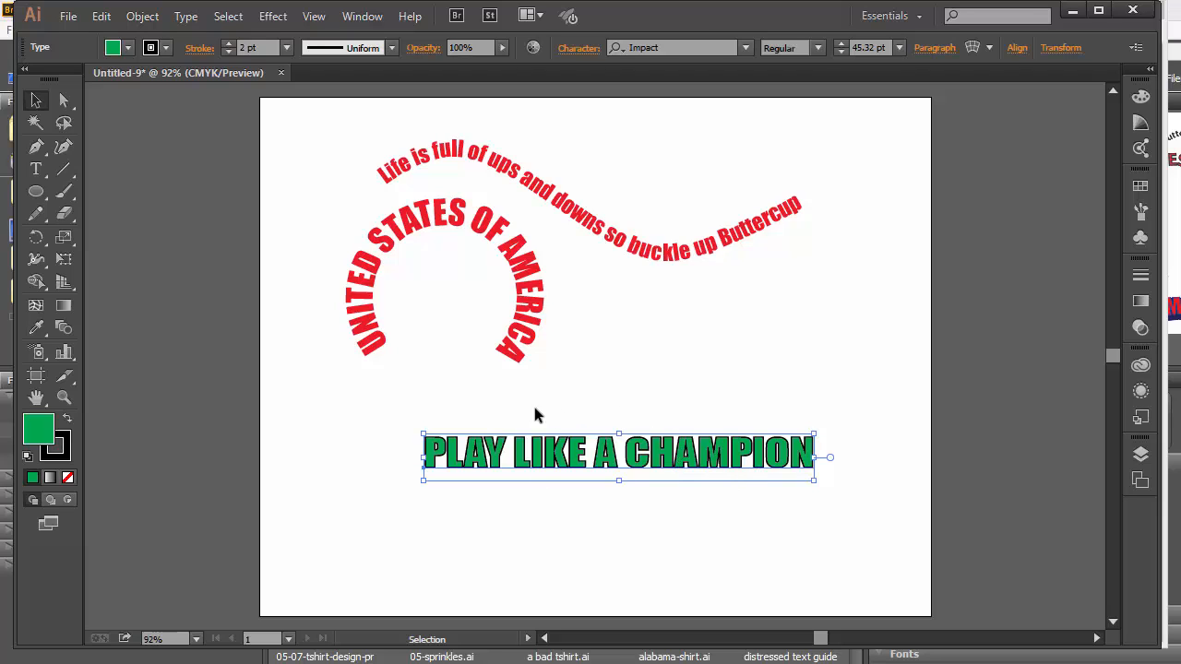
pyautogui.moveTo(736, 456); pyautogui.dragTo(743, 438)
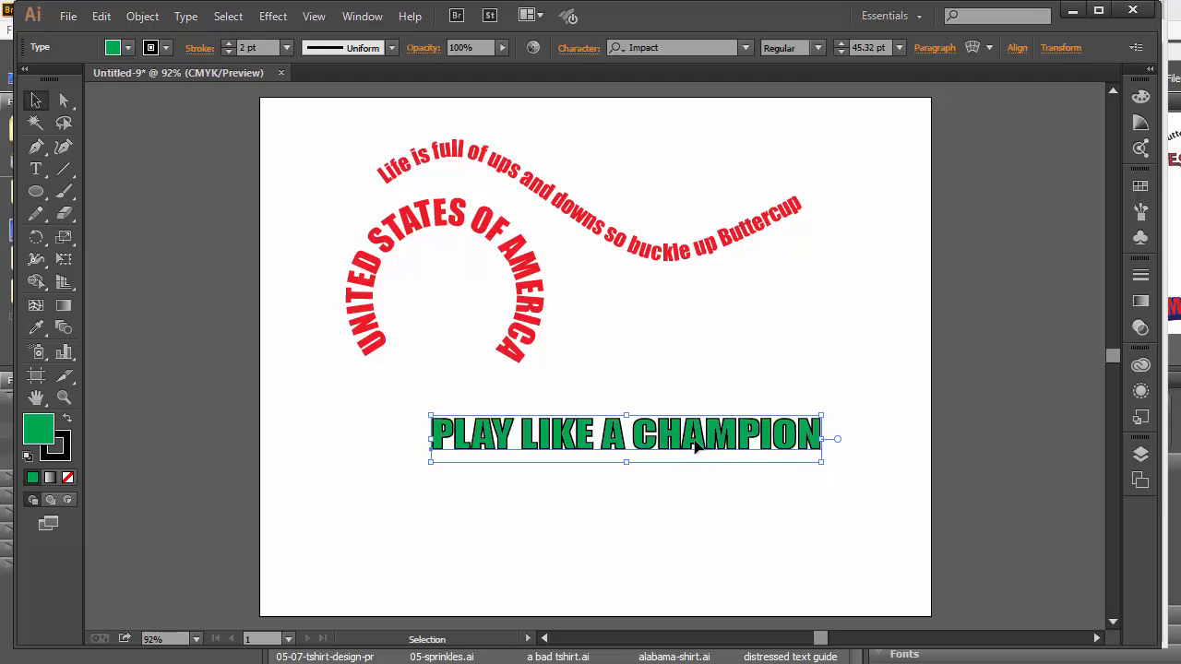
# Apply Object > Envelope Distort > Make with Warp to the headline, previewing an Arc at 50%.
pyautogui.click(142, 16)
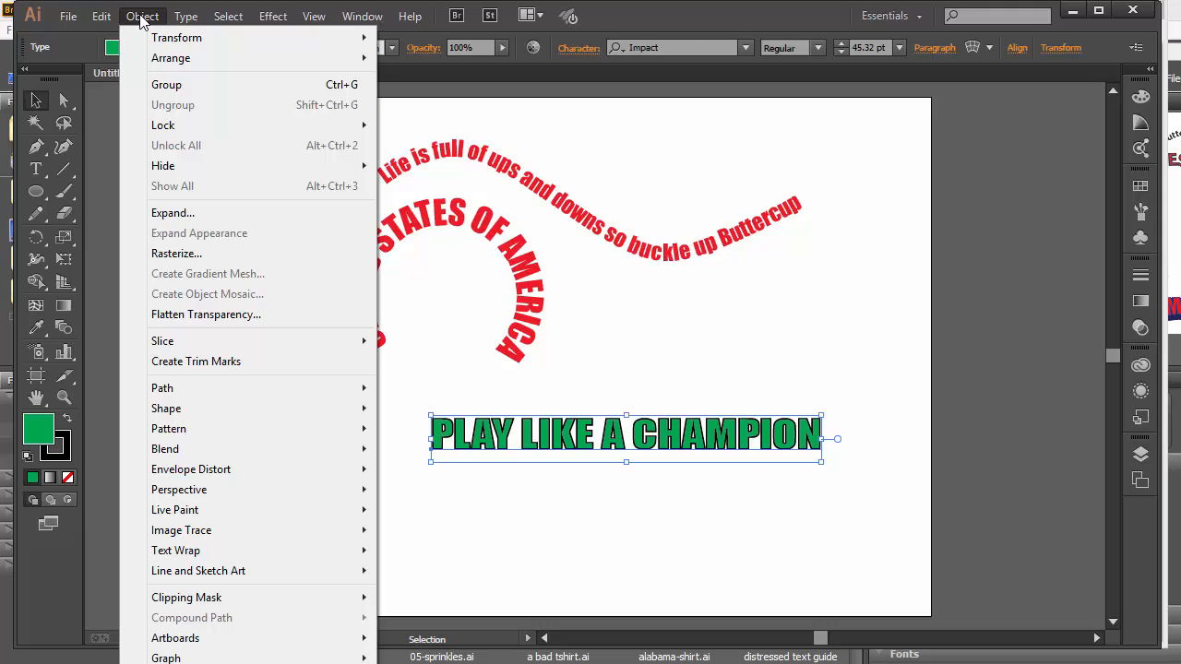
pyautogui.moveTo(246, 472)
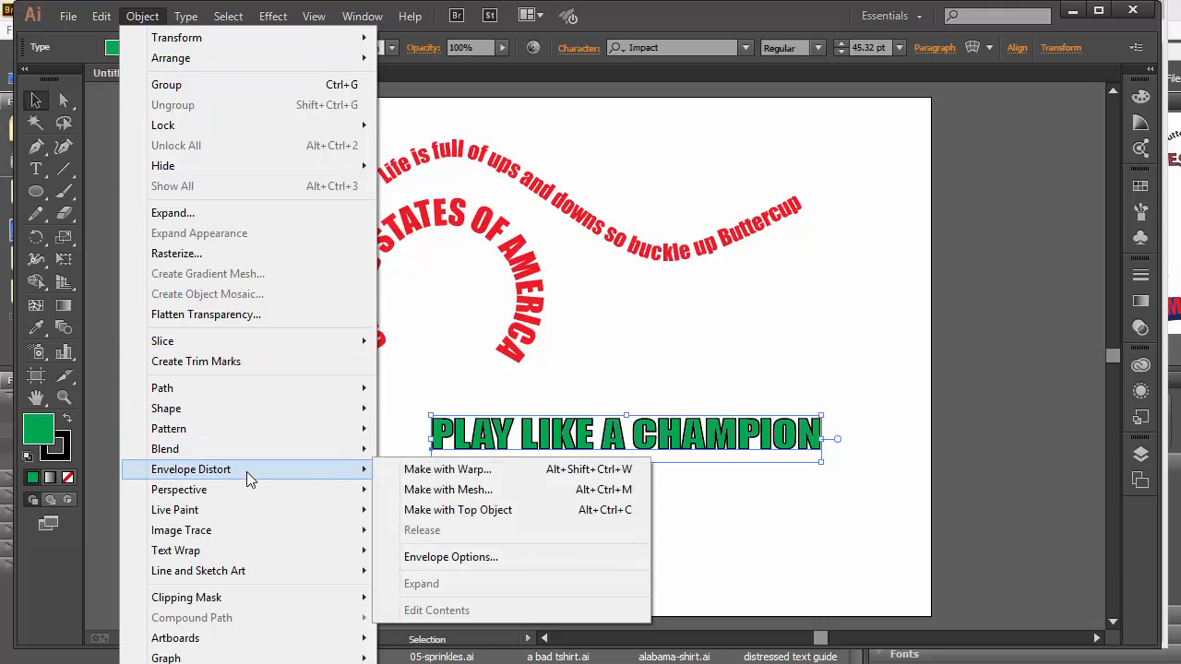
pyautogui.click(429, 470)
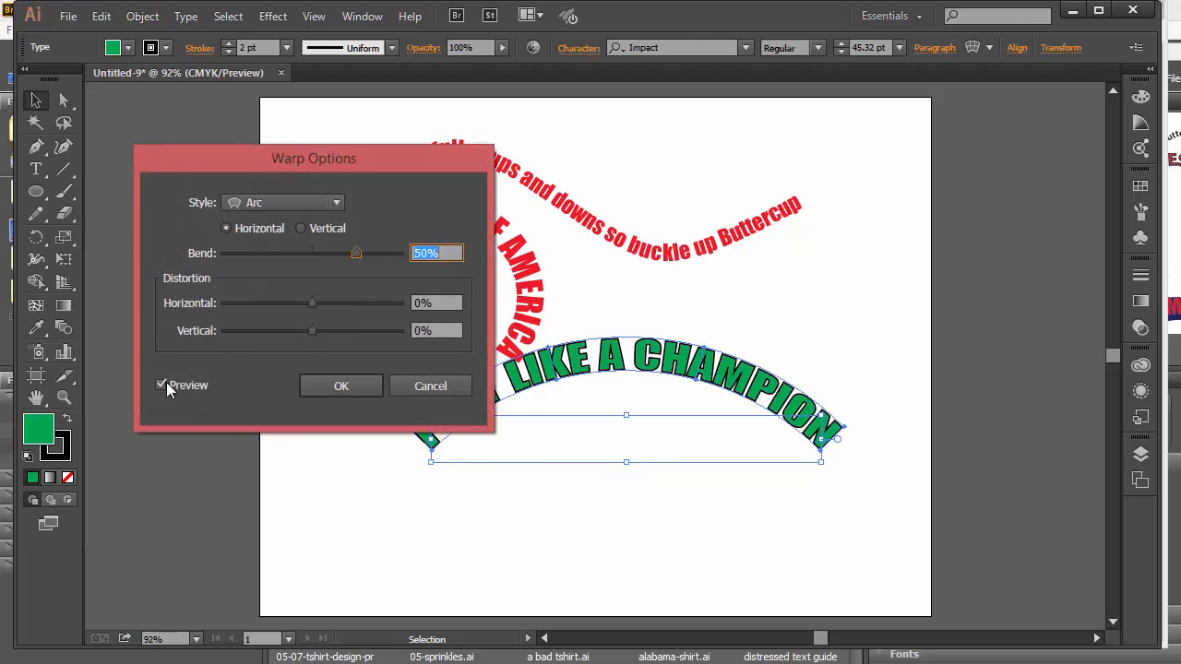
# Preview the Fish warp style, bending it to 79% and then 47%.
pyautogui.moveTo(322, 155); pyautogui.dragTo(224, 152)
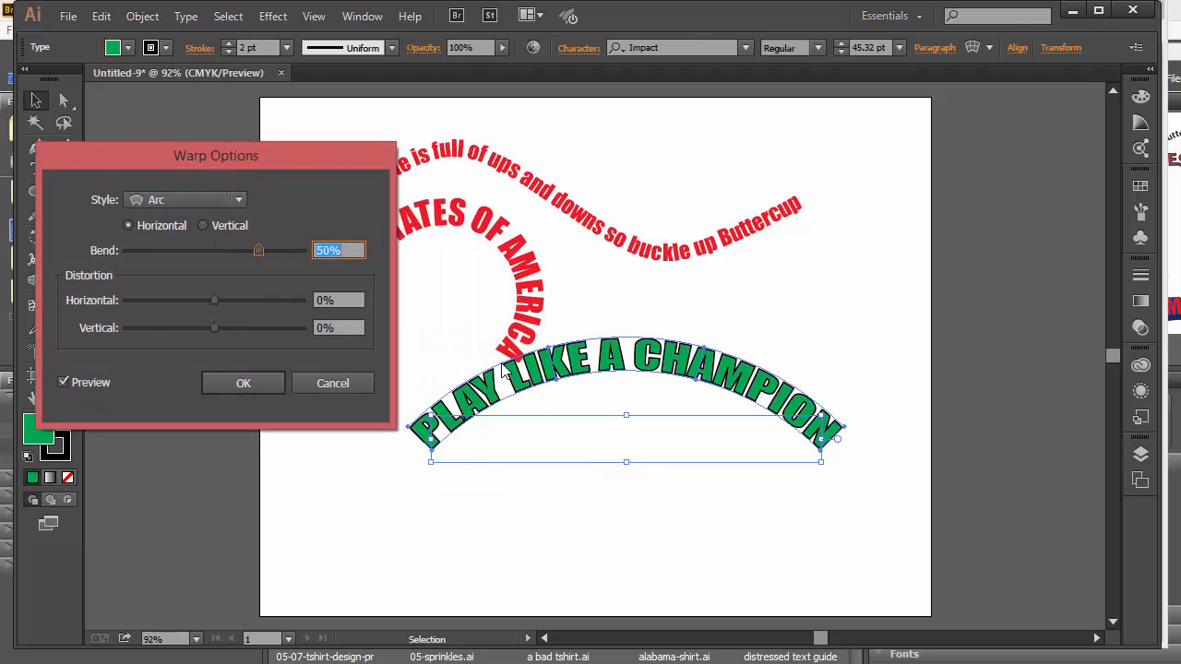
pyautogui.click(183, 199)
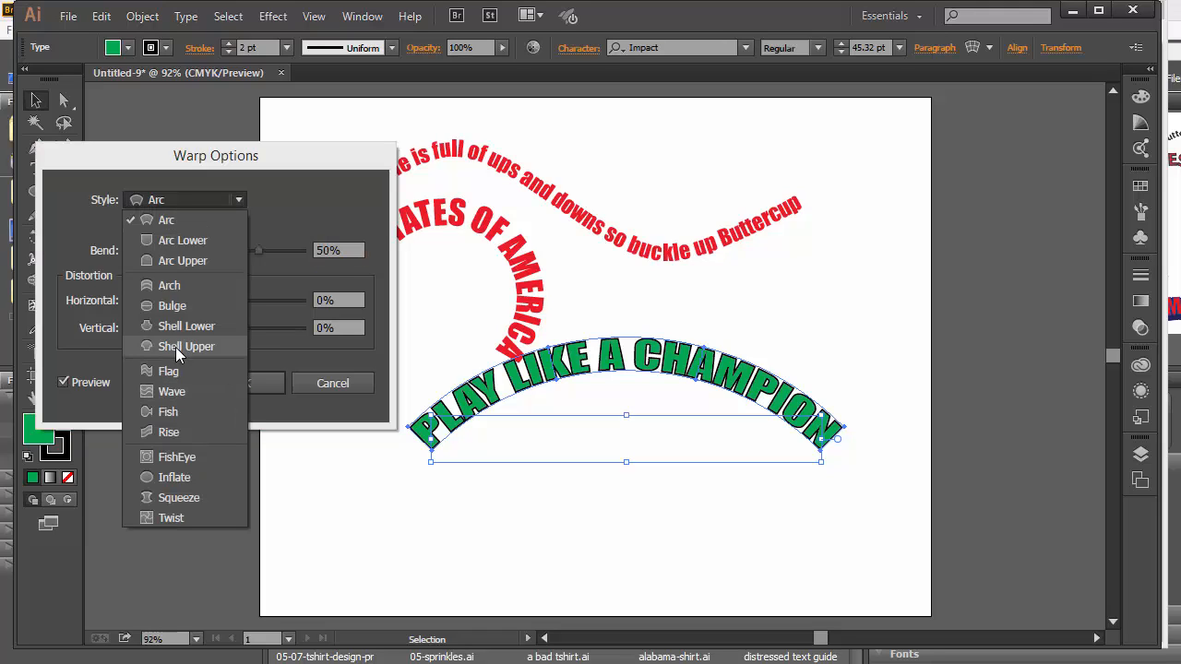
pyautogui.click(175, 412)
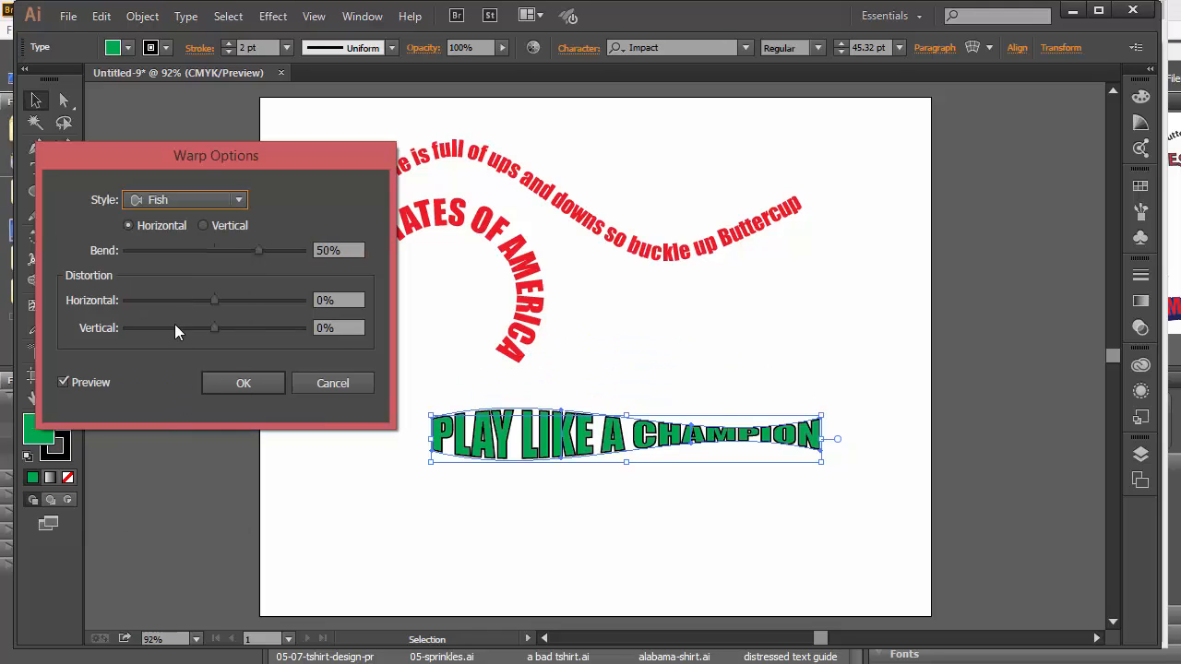
pyautogui.moveTo(258, 250); pyautogui.dragTo(283, 251)
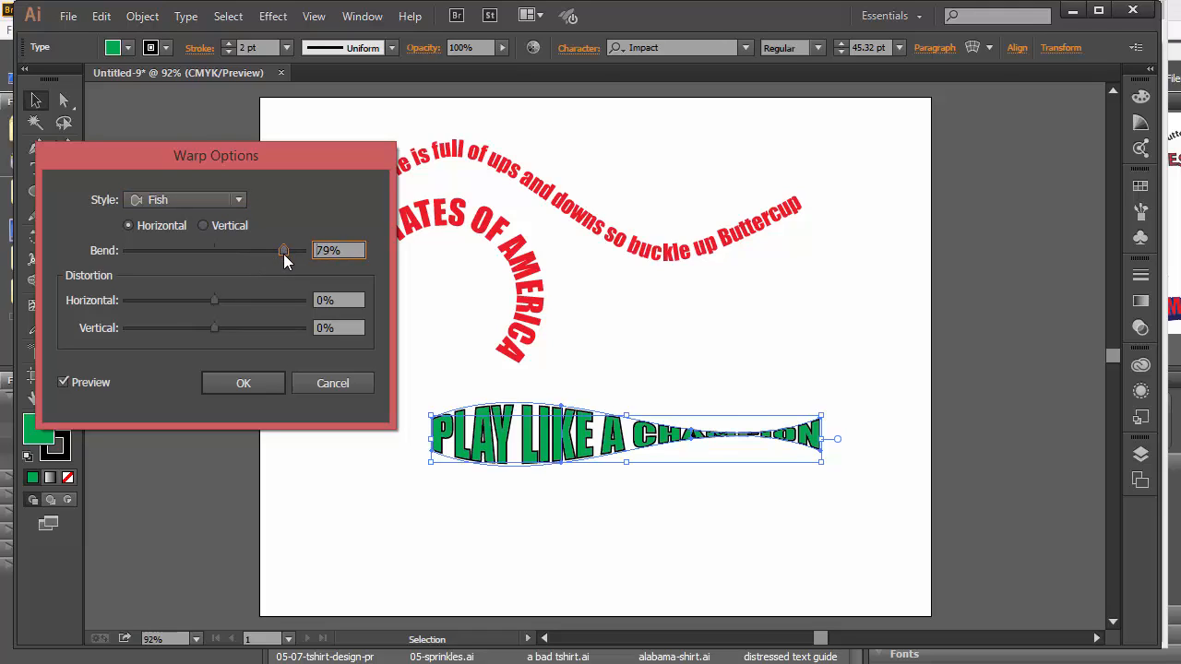
pyautogui.moveTo(284, 250); pyautogui.dragTo(256, 251)
# Preview the Shell Lower style, then Rise with bends of -77% and 30%.
pyautogui.click(189, 201)
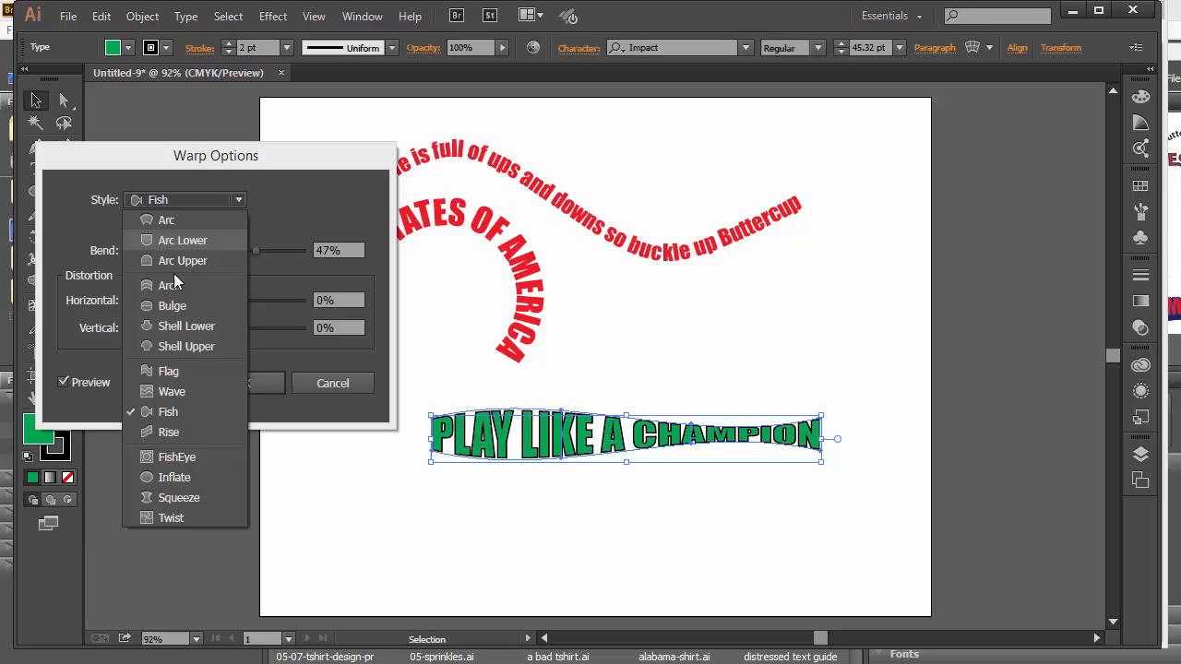
pyautogui.click(185, 330)
pyautogui.click(193, 201)
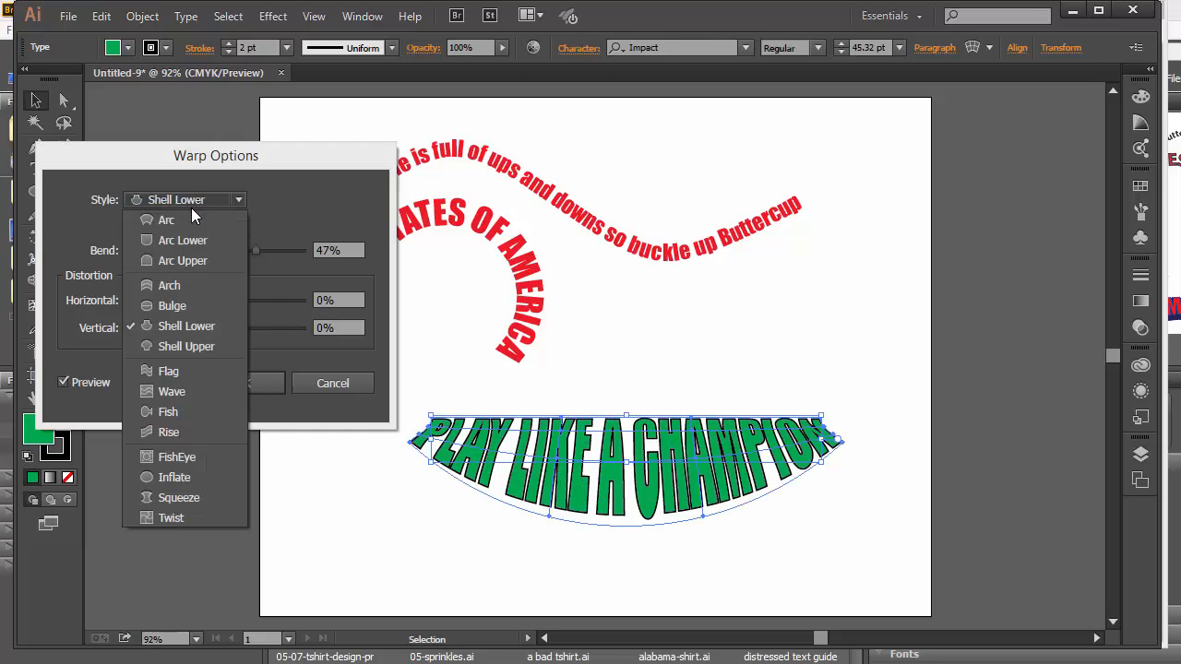
pyautogui.click(175, 432)
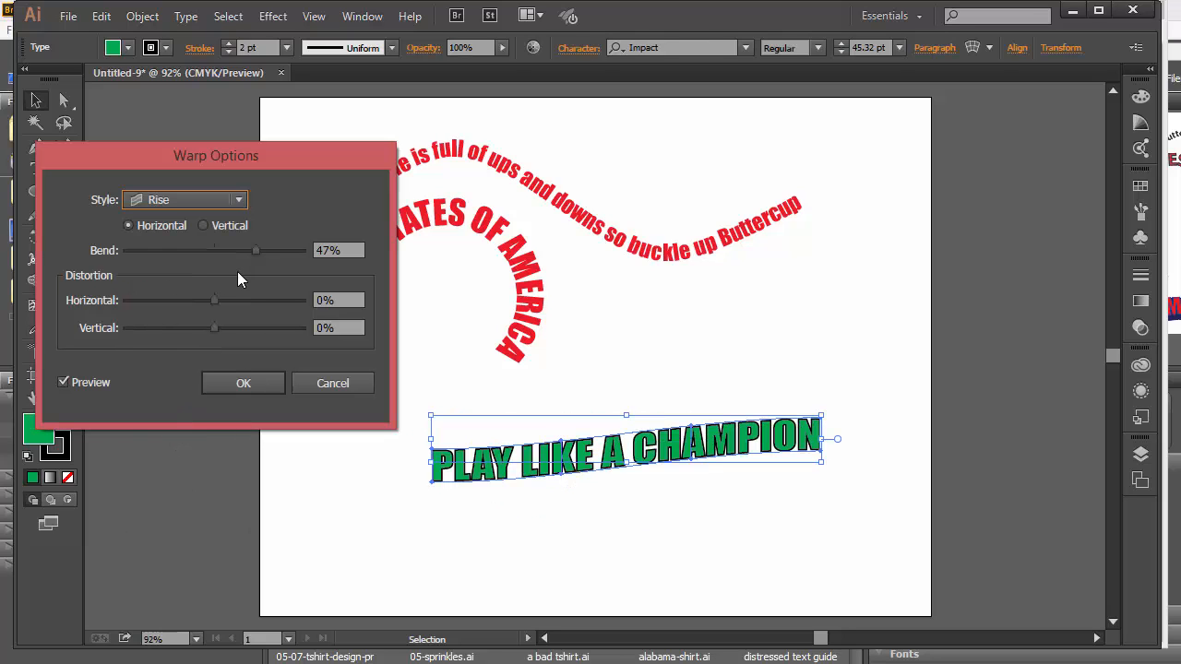
pyautogui.moveTo(257, 250); pyautogui.dragTo(148, 253)
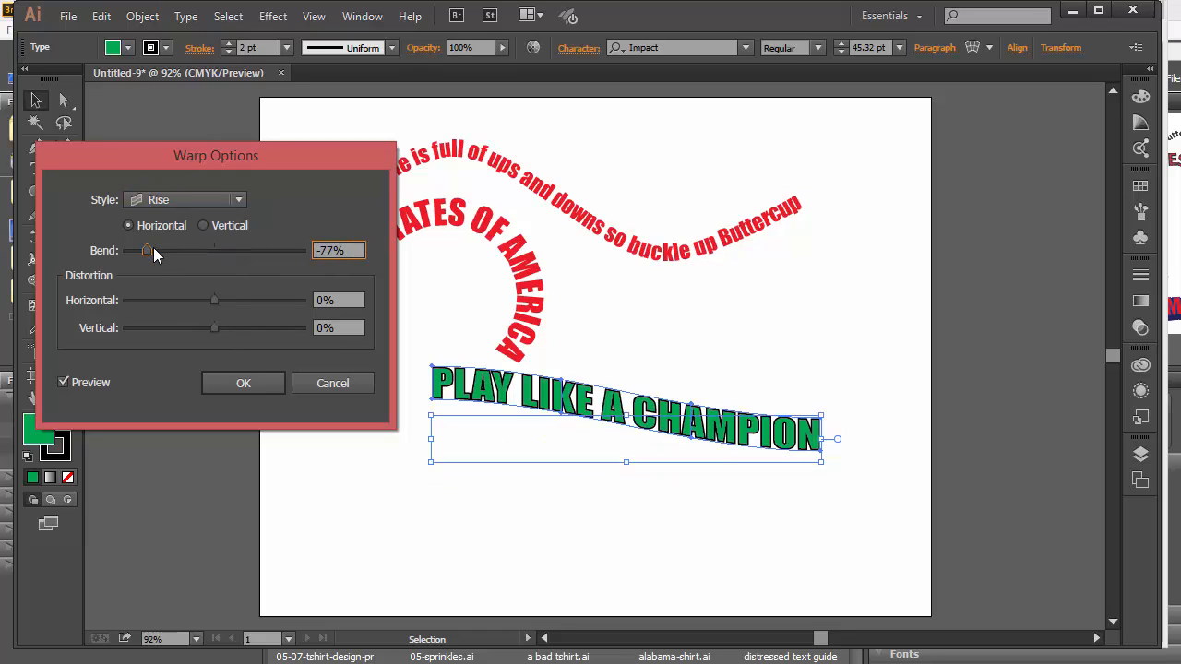
pyautogui.moveTo(148, 251); pyautogui.dragTo(242, 252)
# Try the Arch style, then apply an Arc warp at 42% bend.
pyautogui.click(189, 203)
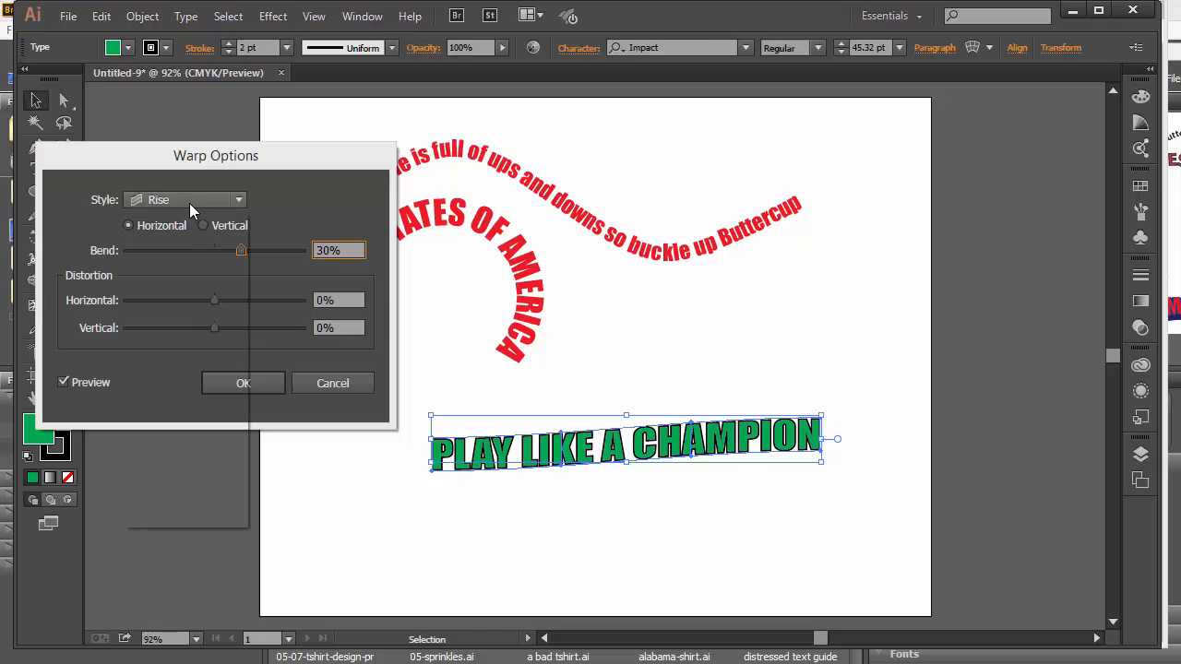
pyautogui.click(190, 288)
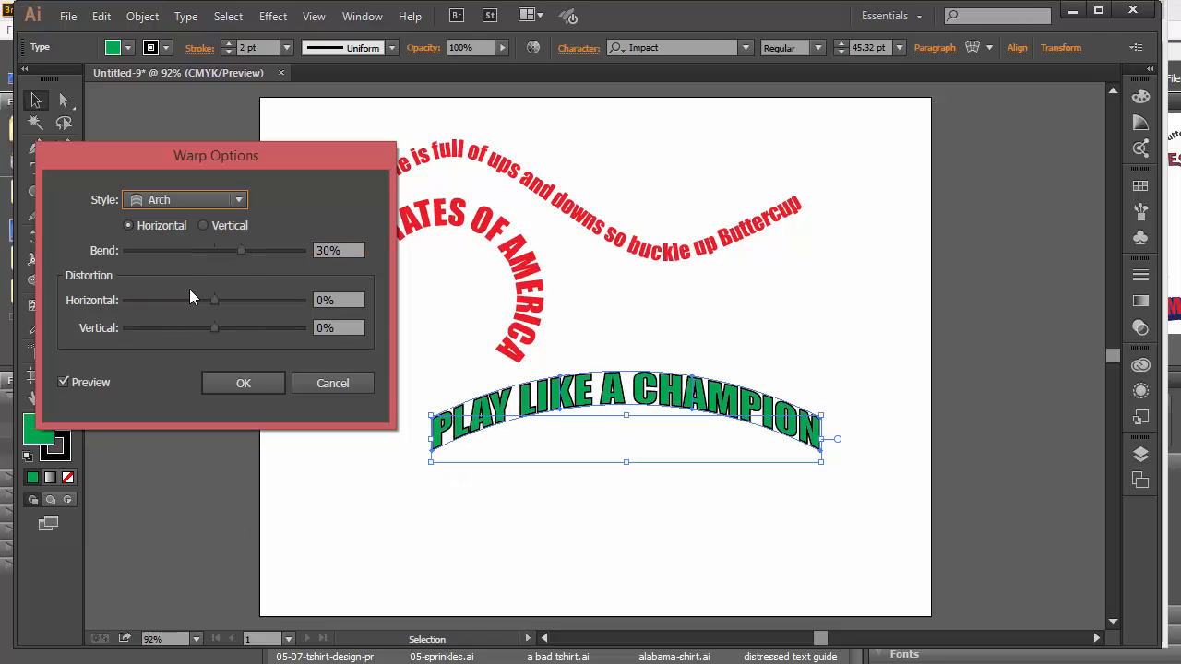
pyautogui.moveTo(241, 249)
pyautogui.mouseDown()
pyautogui.moveTo(270, 252)
pyautogui.moveTo(242, 250)
pyautogui.mouseUp()
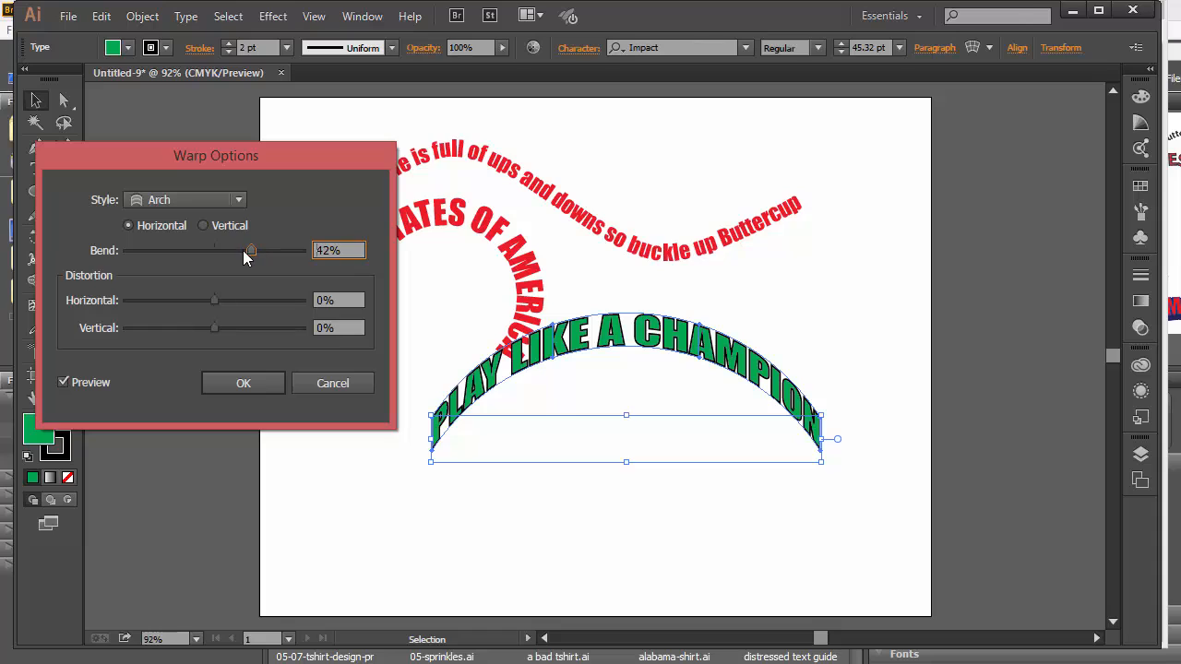
pyautogui.click(196, 205)
pyautogui.click(183, 222)
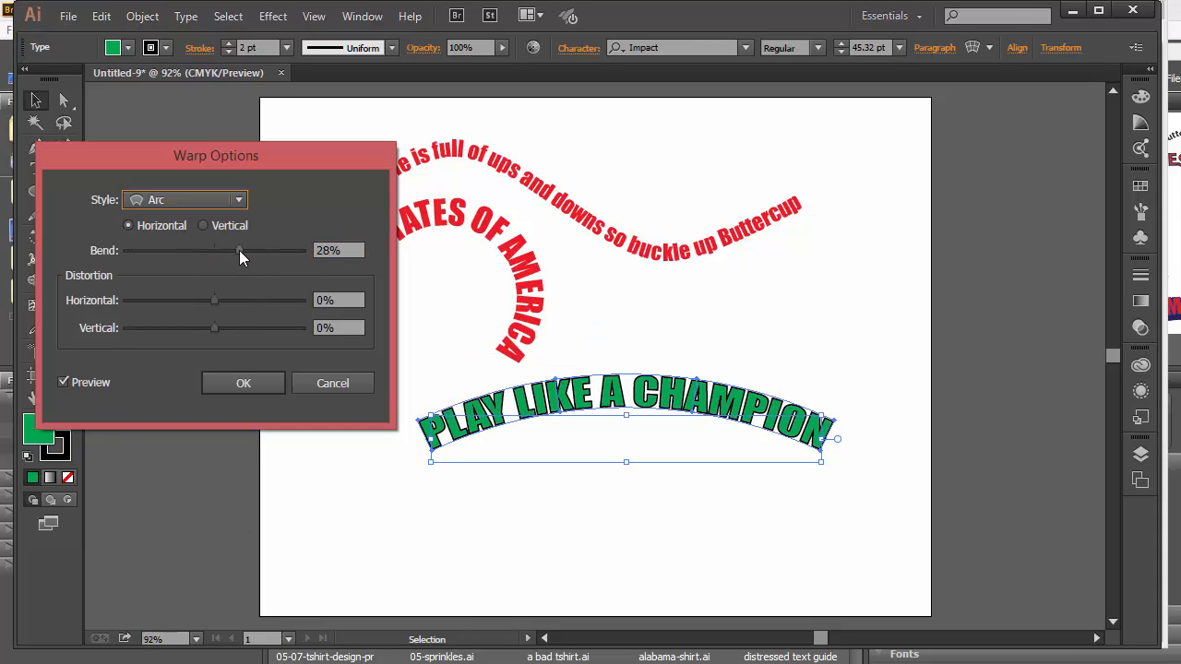
pyautogui.moveTo(239, 250); pyautogui.dragTo(250, 249)
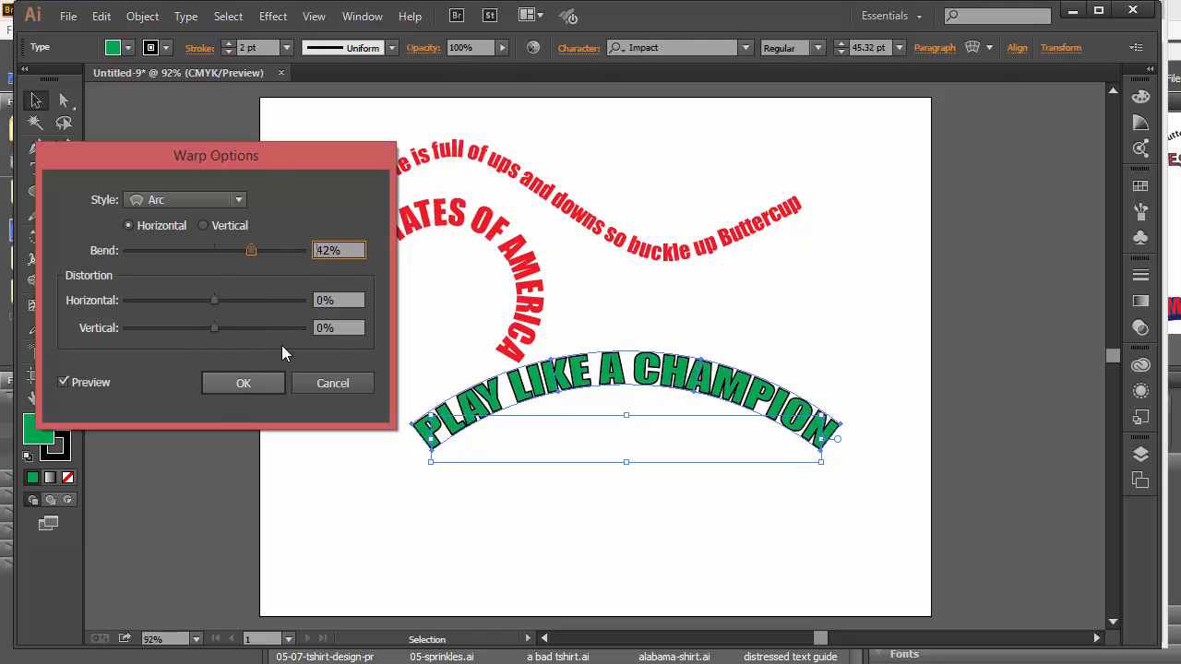
pyautogui.moveTo(268, 160); pyautogui.dragTo(276, 168)
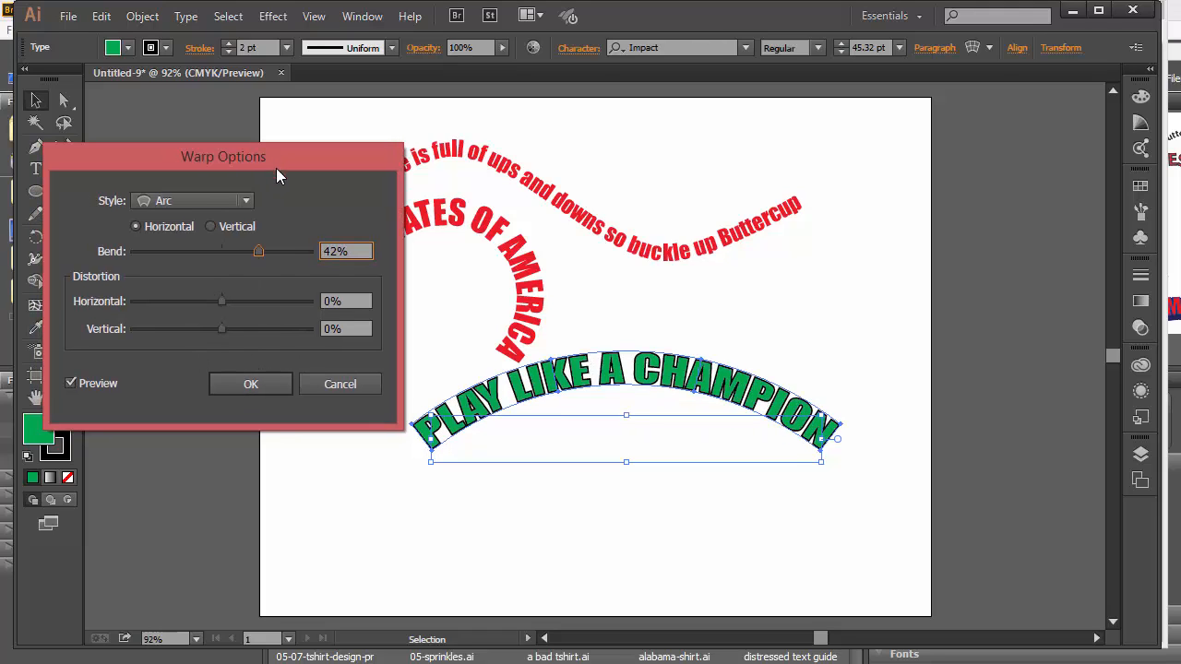
pyautogui.click(273, 383)
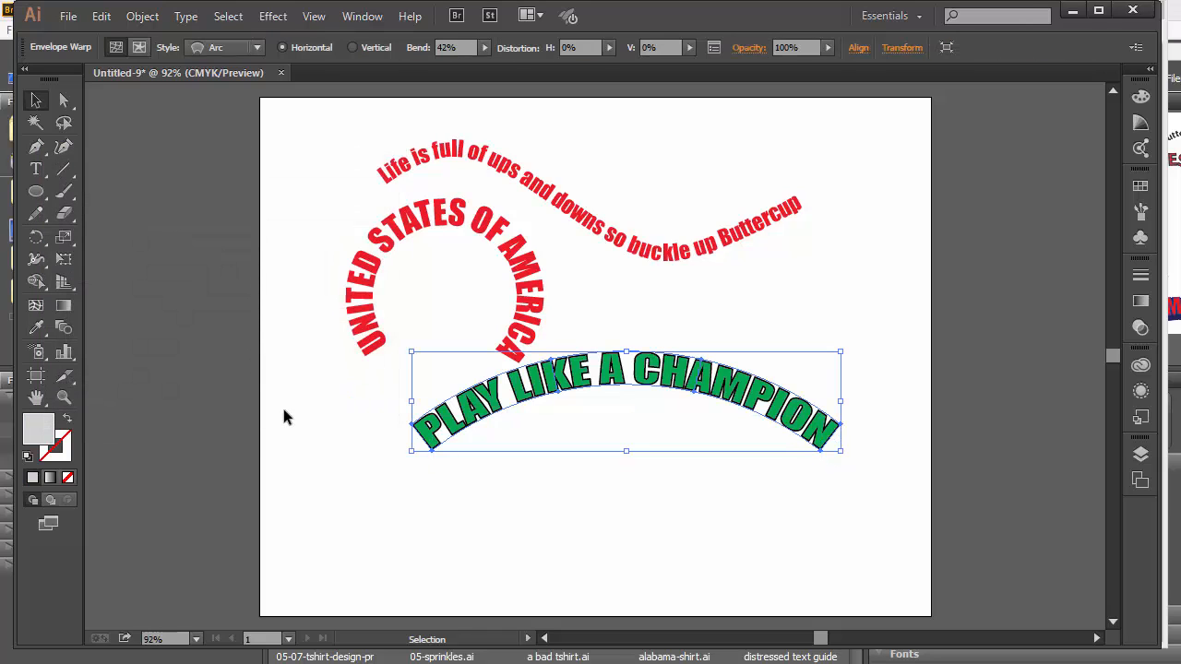
# Shift the green arched headline, red wavy text and USA circle text higher and apart.
pyautogui.click(657, 514)
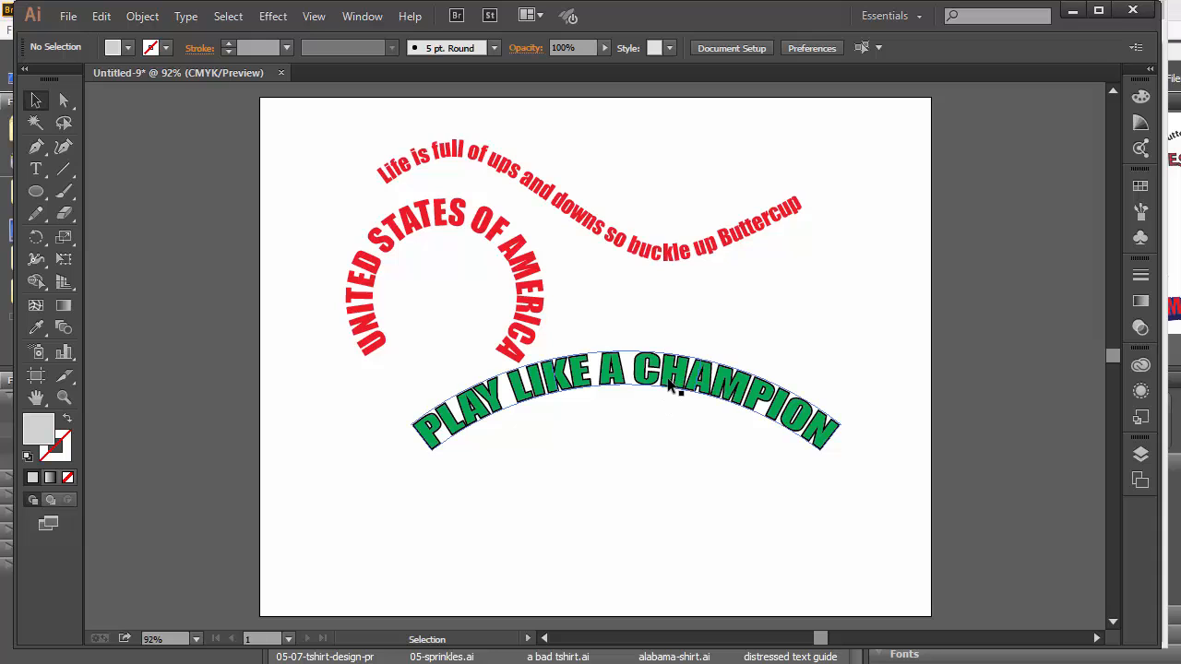
pyautogui.moveTo(669, 376); pyautogui.dragTo(750, 356)
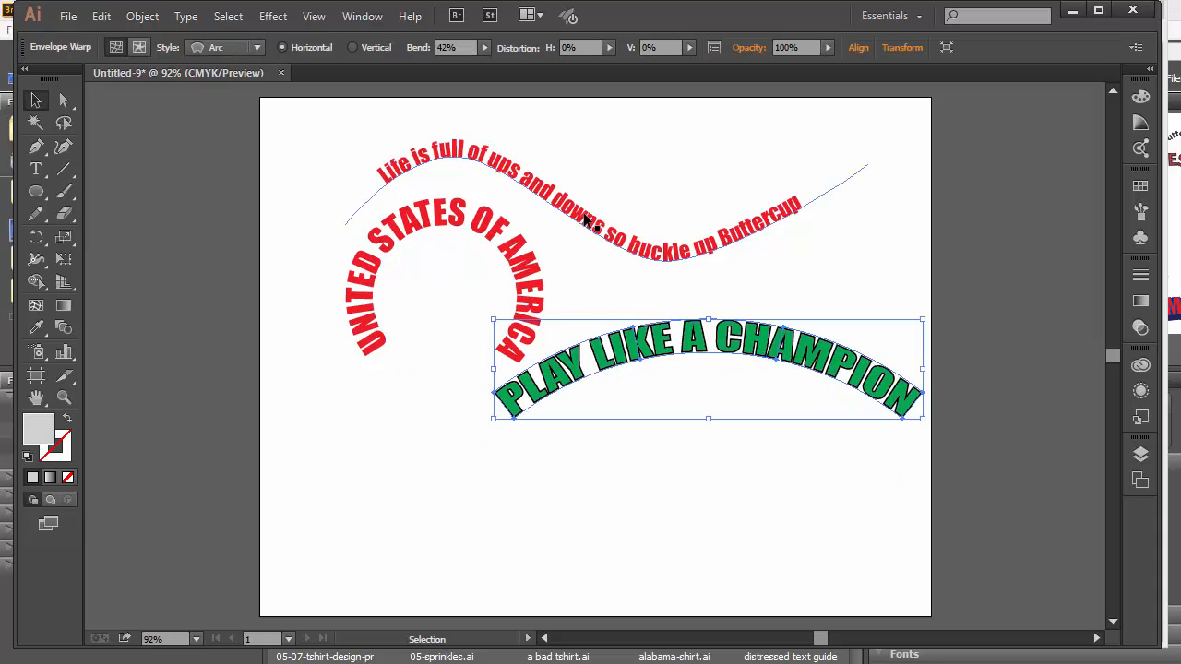
pyautogui.moveTo(586, 221); pyautogui.dragTo(594, 198)
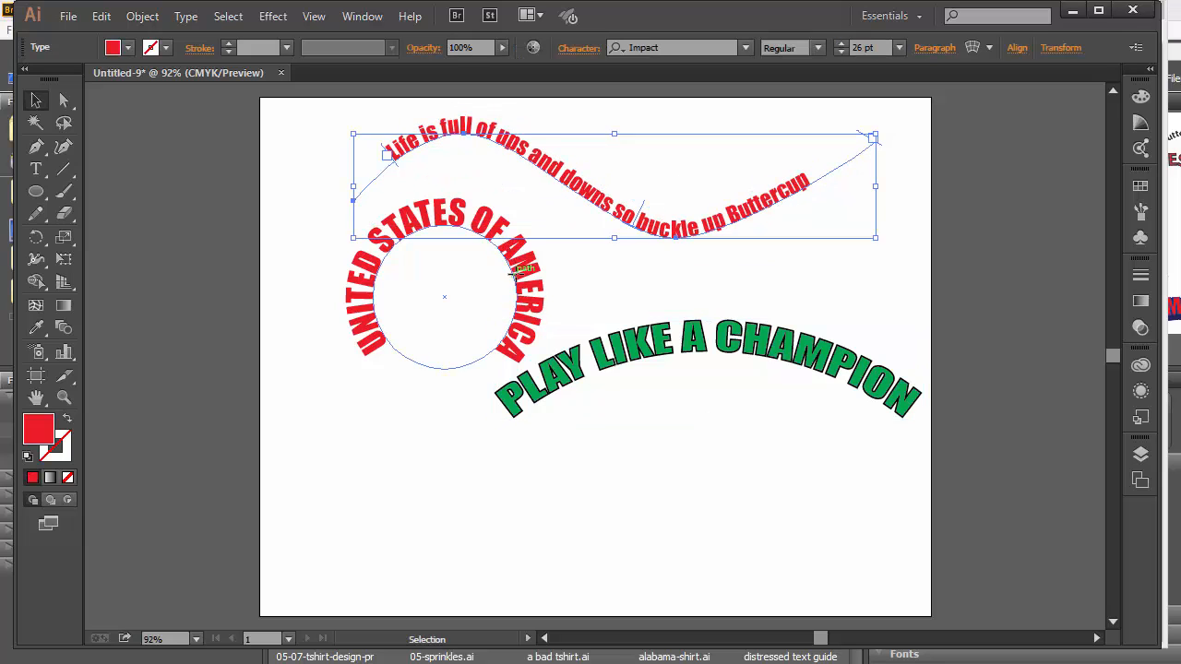
pyautogui.moveTo(513, 279); pyautogui.dragTo(452, 251)
pyautogui.moveTo(673, 351); pyautogui.dragTo(659, 322)
pyautogui.moveTo(693, 232); pyautogui.dragTo(664, 232)
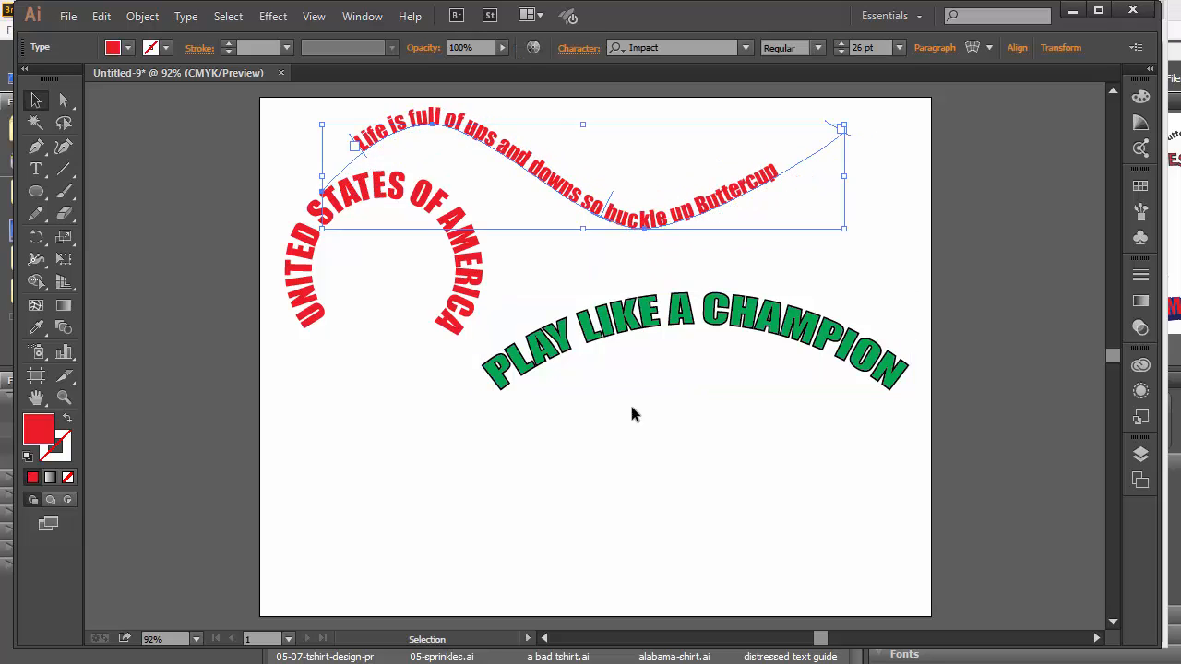
pyautogui.click(618, 516)
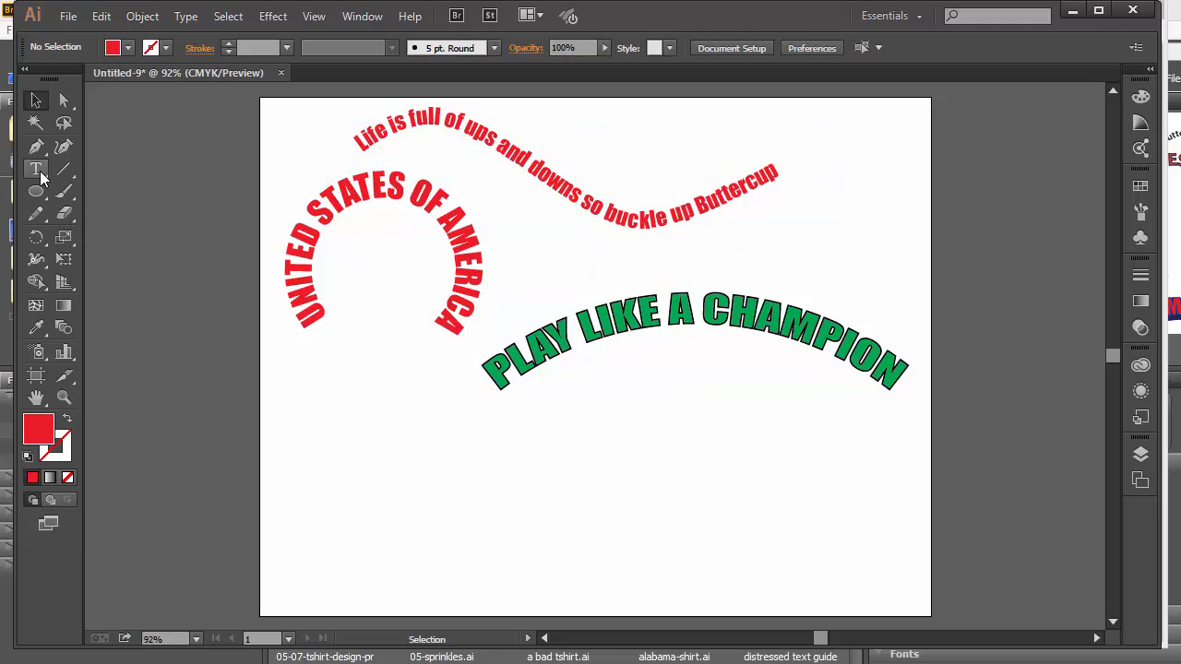
# Add black Impact text 'AREA 140' near the artboard bottom and enlarge it to about 94 pt.
pyautogui.moveTo(41, 177); pyautogui.dragTo(136, 170)
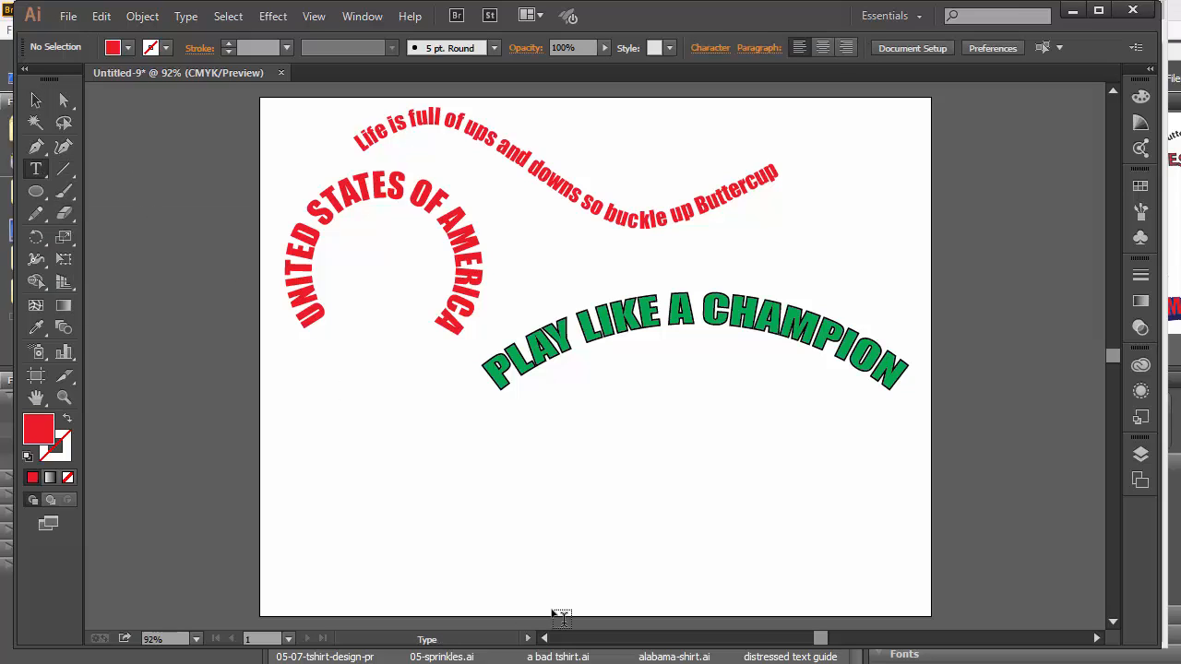
pyautogui.click(479, 543)
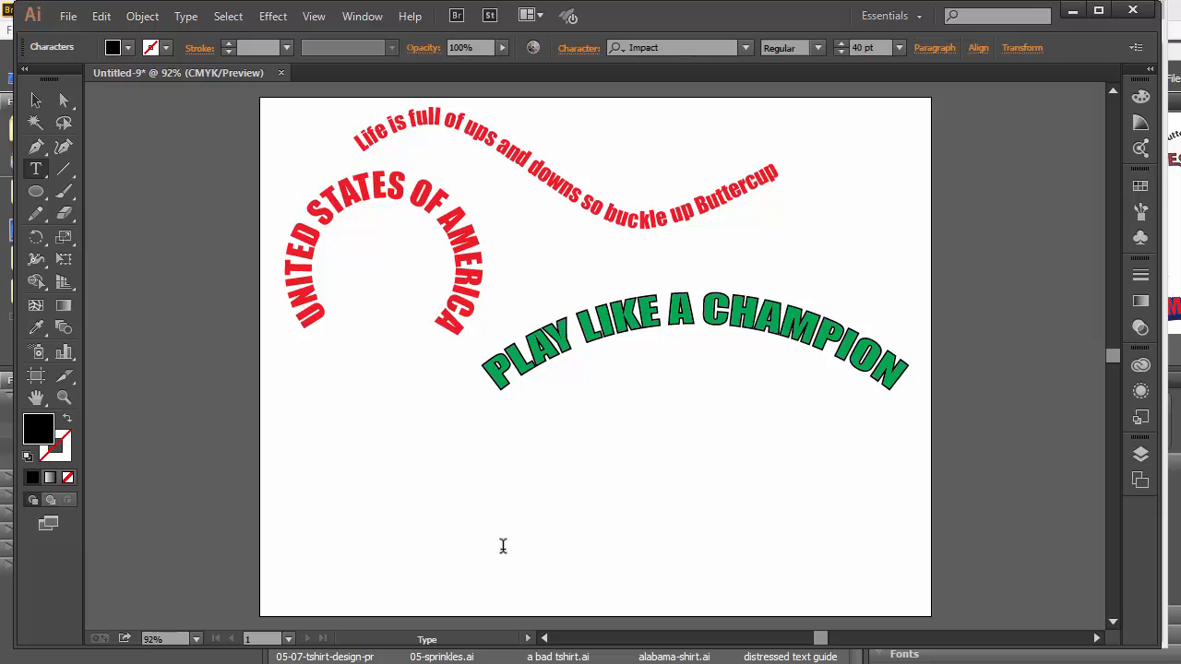
pyautogui.write('ARE')
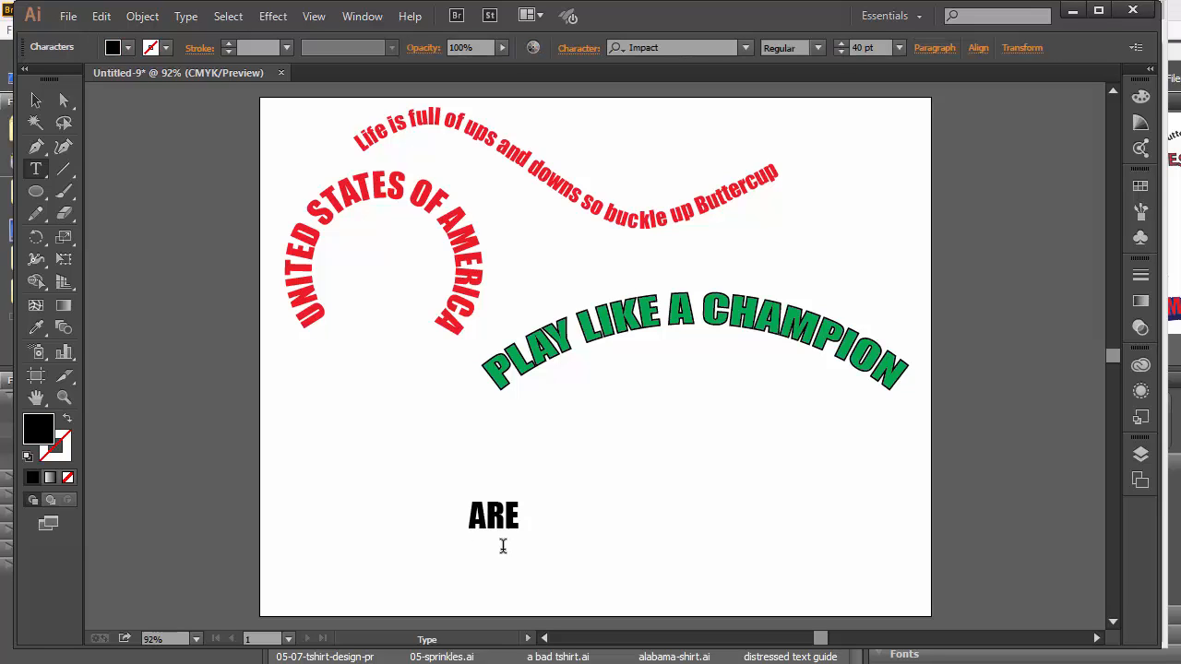
pyautogui.write('A 149')
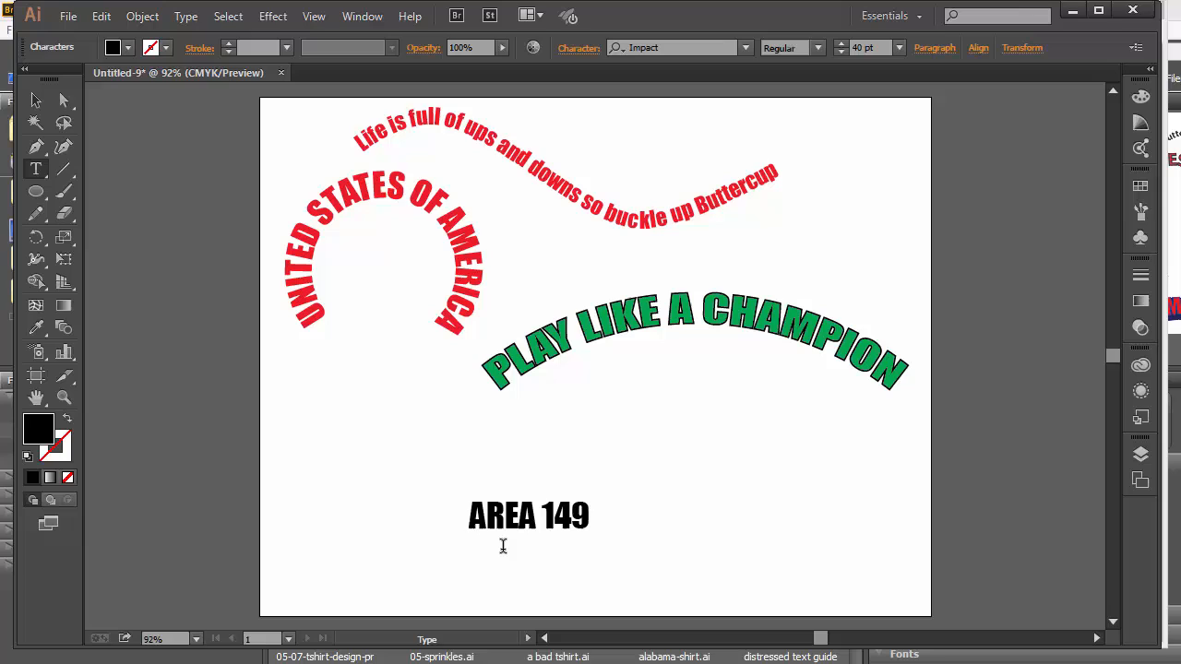
pyautogui.press('BackSpace')
pyautogui.write('0')
pyautogui.click(37, 102)
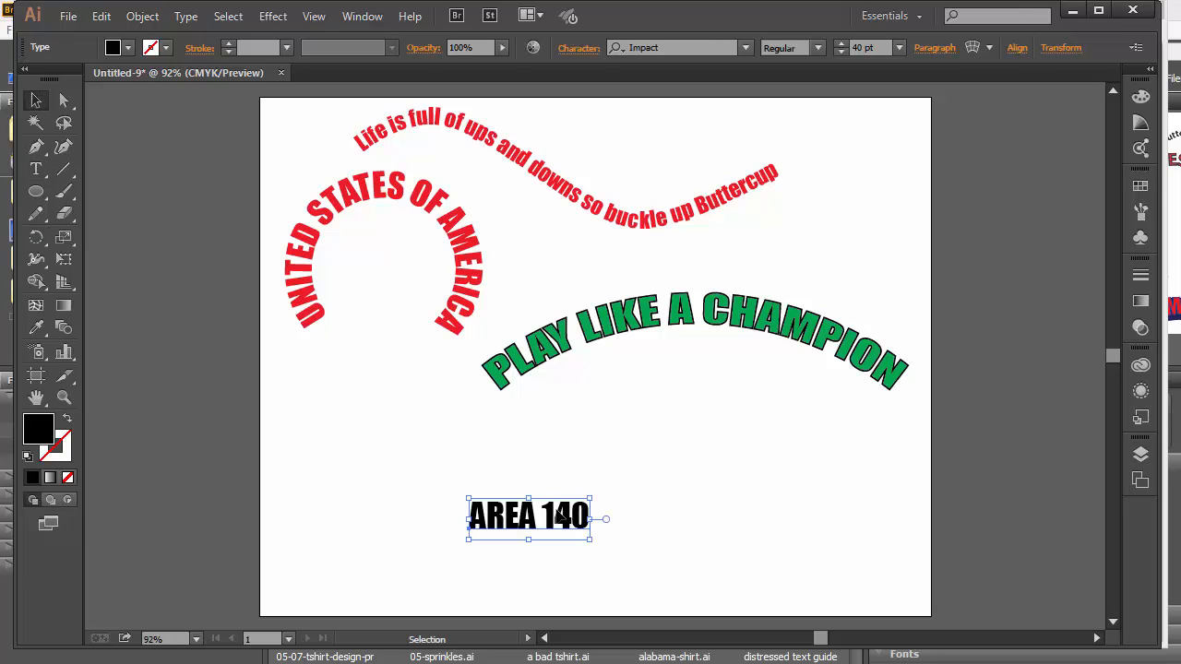
pyautogui.moveTo(598, 496); pyautogui.dragTo(778, 443)
pyautogui.moveTo(713, 499); pyautogui.dragTo(693, 499)
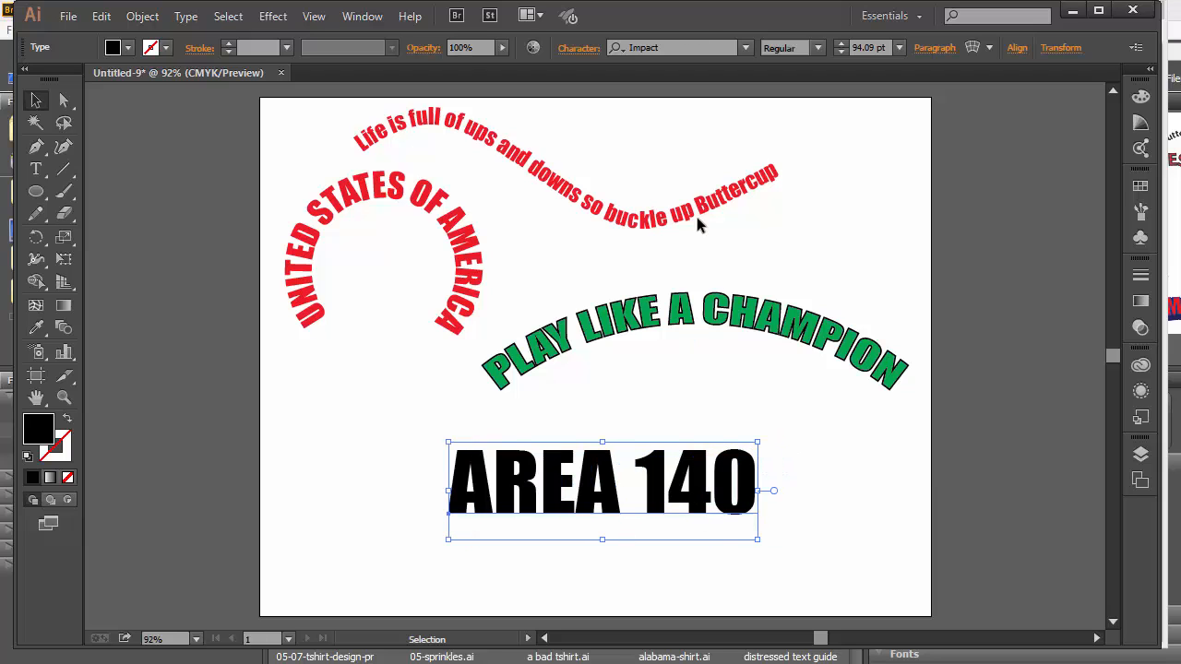
# Keep the Impact font, move AREA 140 slightly down-left and fill it with CMYK Red.
pyautogui.click(743, 50)
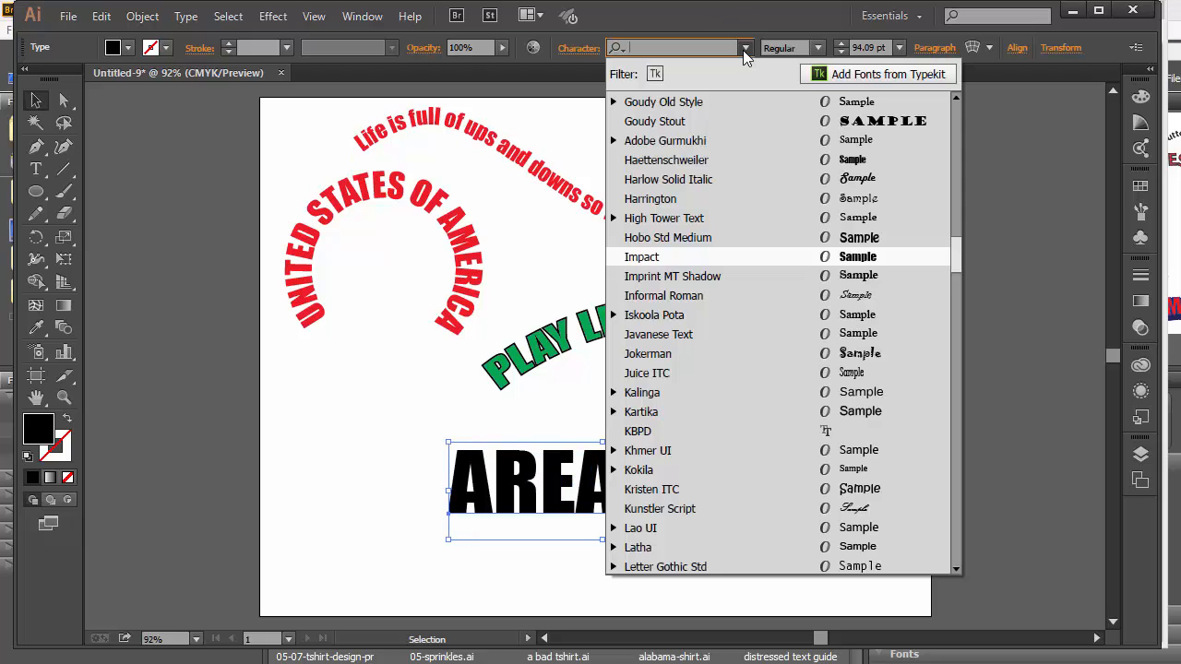
pyautogui.click(745, 47)
pyautogui.moveTo(651, 513); pyautogui.dragTo(632, 528)
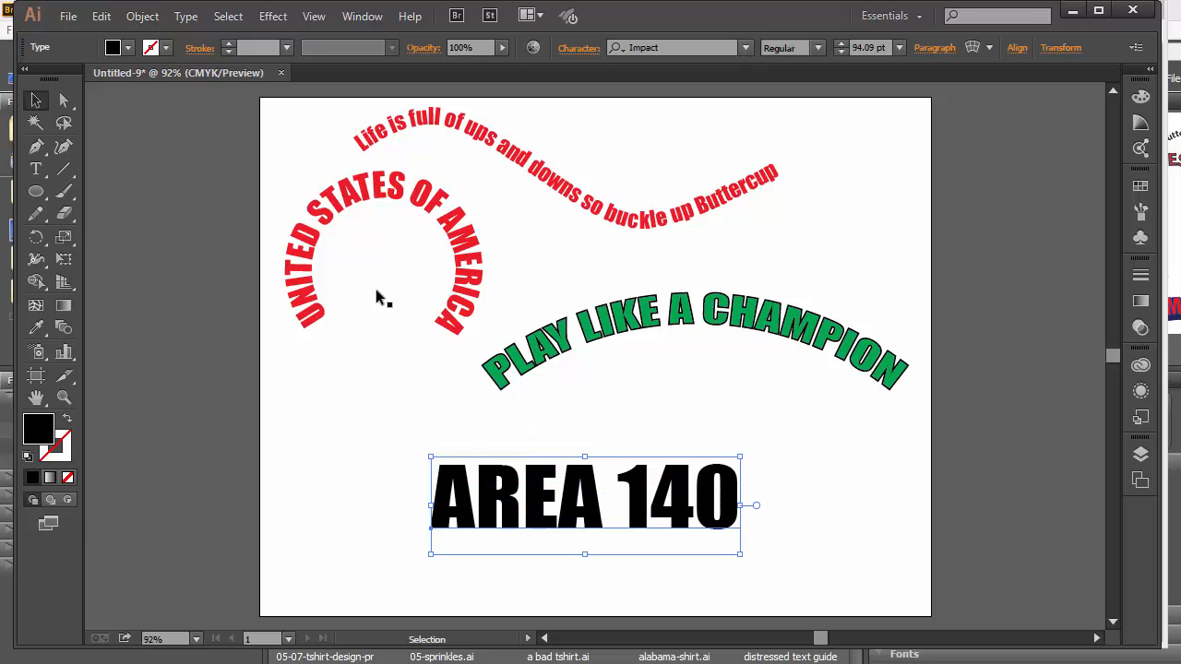
pyautogui.click(128, 48)
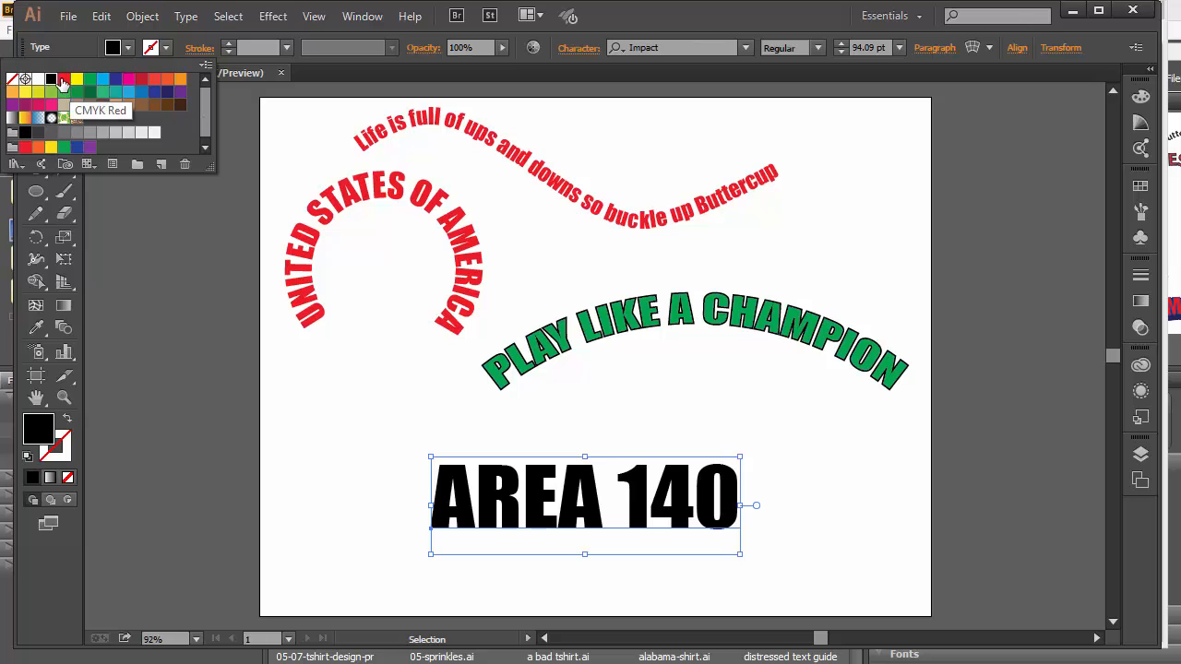
pyautogui.click(64, 79)
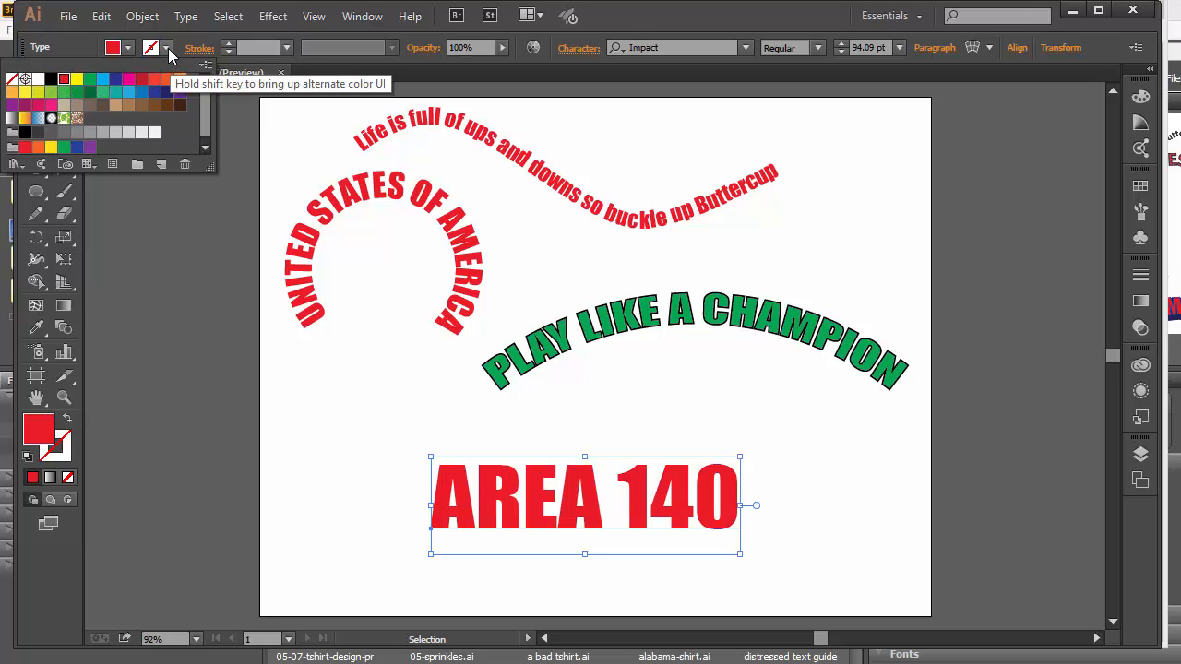
# Give AREA 140 a blue fill and a thicker red outline.
pyautogui.click(230, 43)
pyautogui.click(230, 43)
pyautogui.click(229, 43)
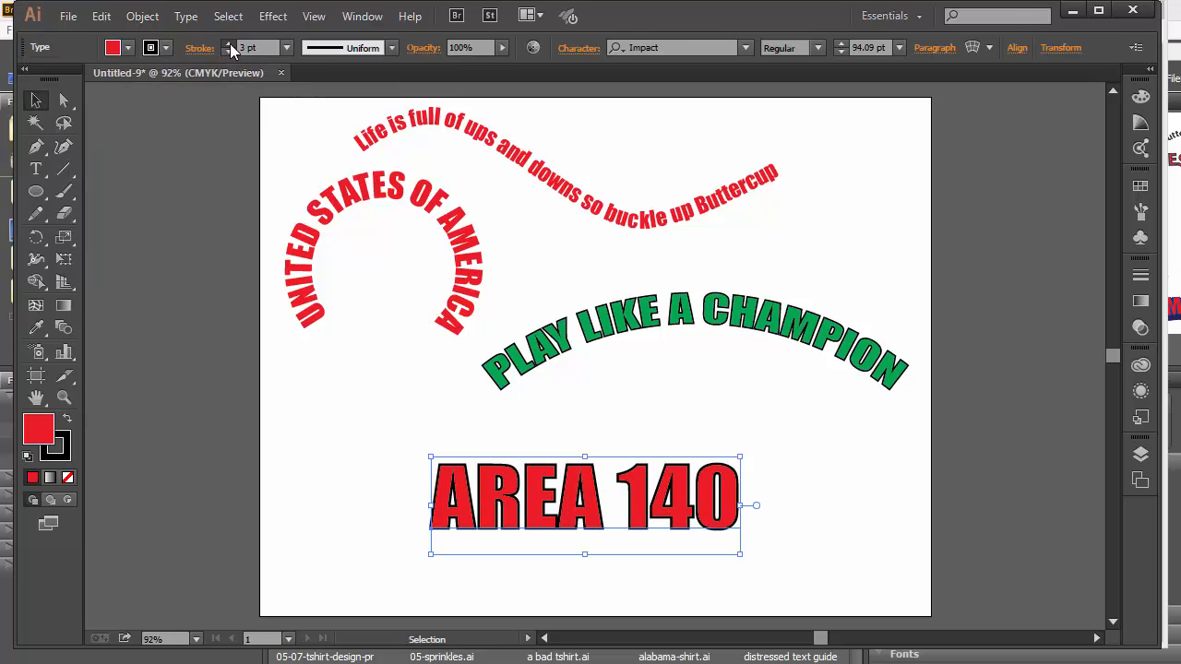
pyautogui.click(230, 44)
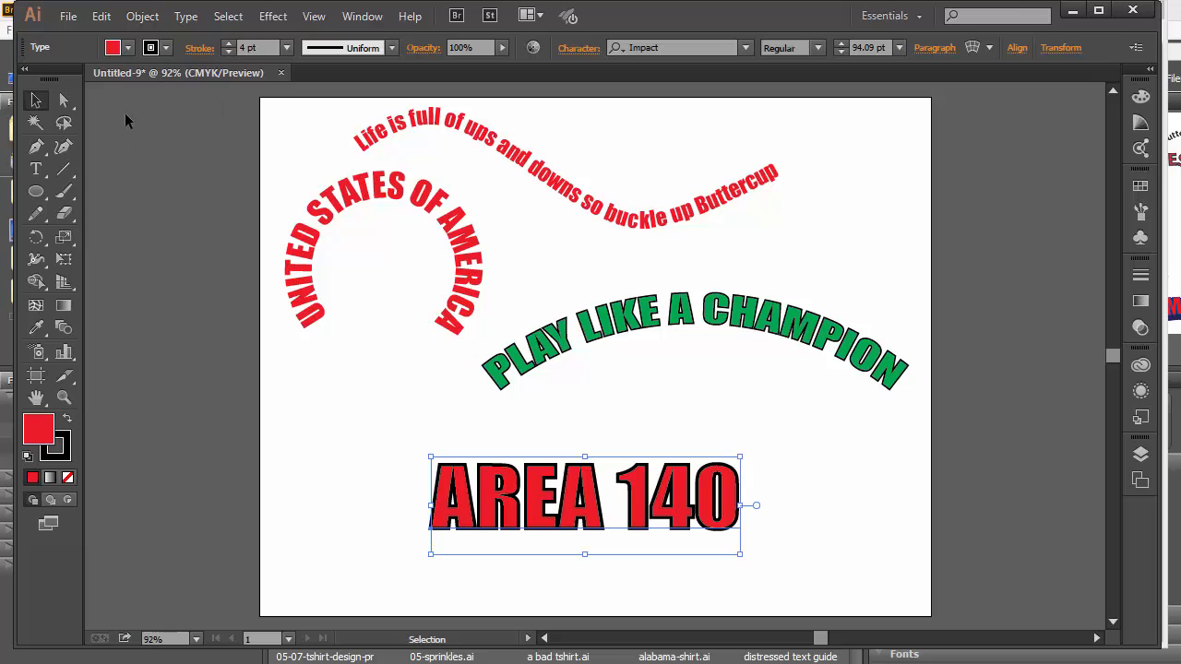
pyautogui.click(129, 48)
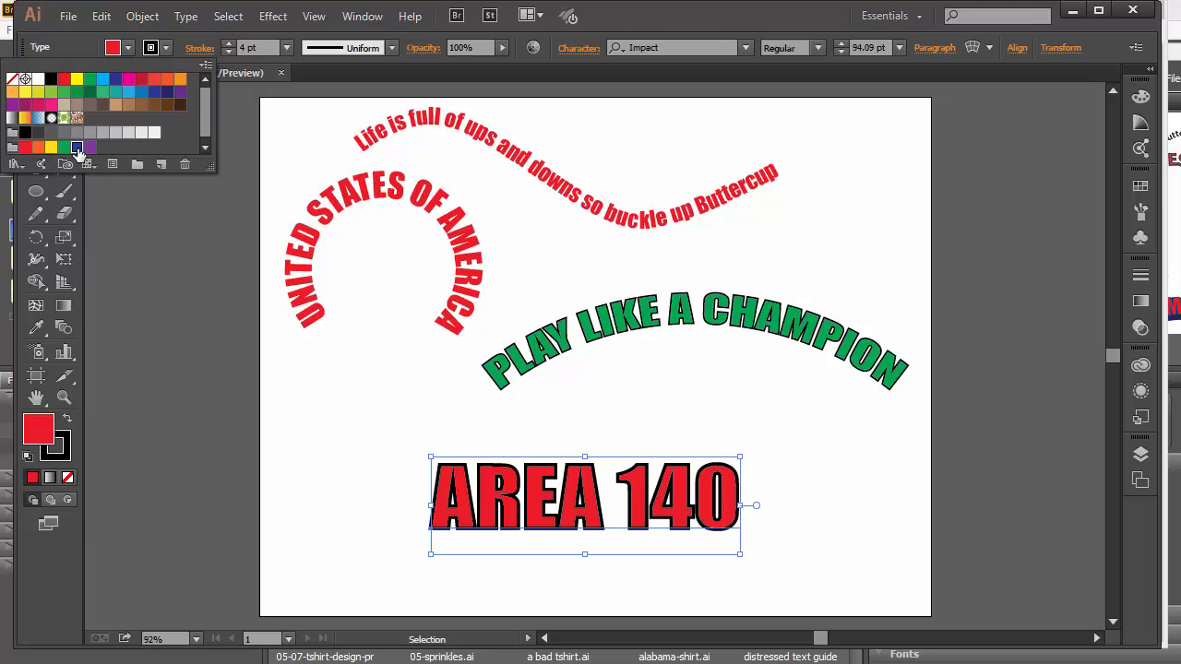
pyautogui.click(77, 147)
pyautogui.click(167, 50)
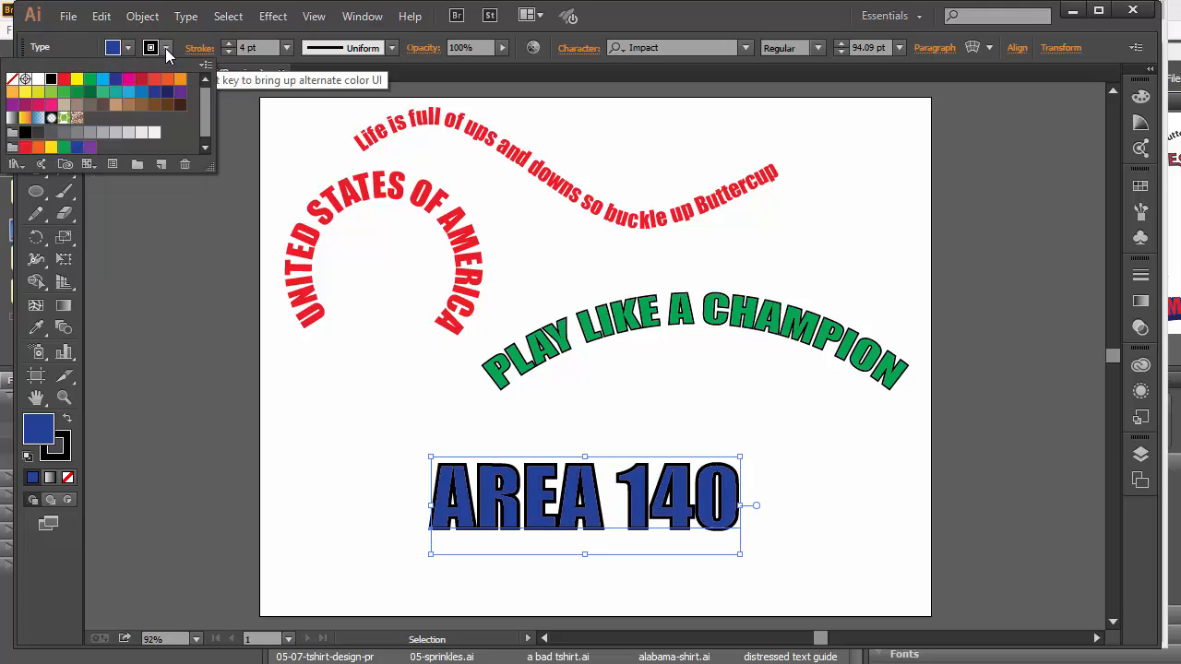
pyautogui.click(64, 80)
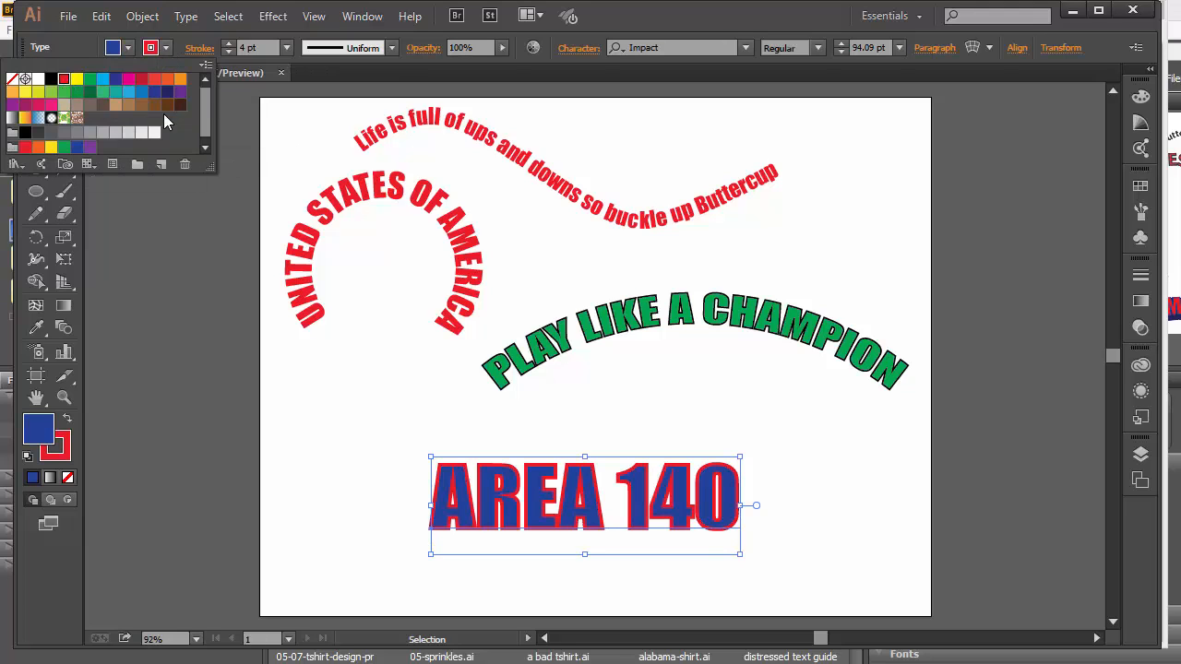
pyautogui.click(744, 454)
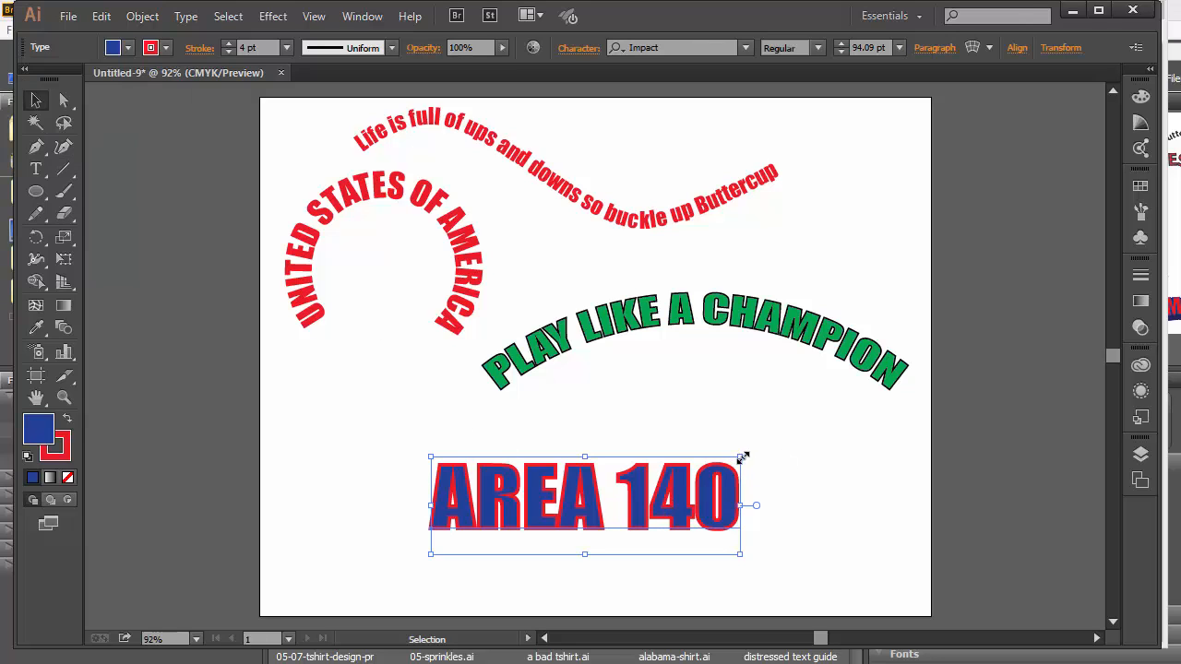
# Stretch AREA 140 wider to the right.
pyautogui.moveTo(742, 457); pyautogui.dragTo(812, 450)
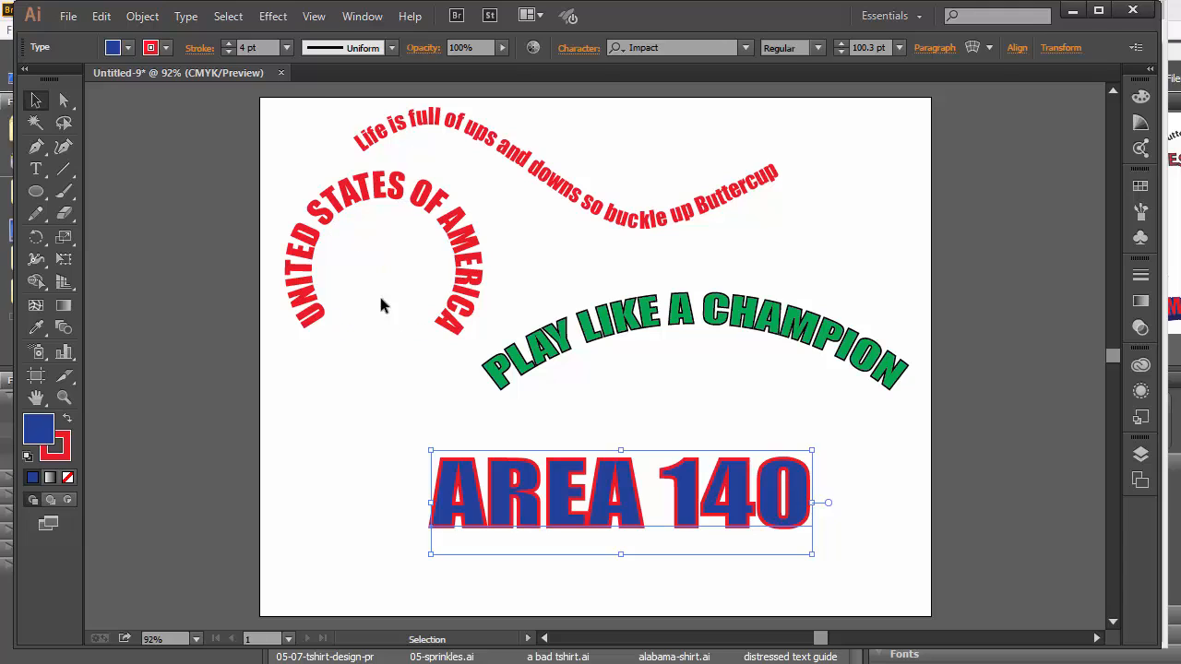
pyautogui.click(198, 48)
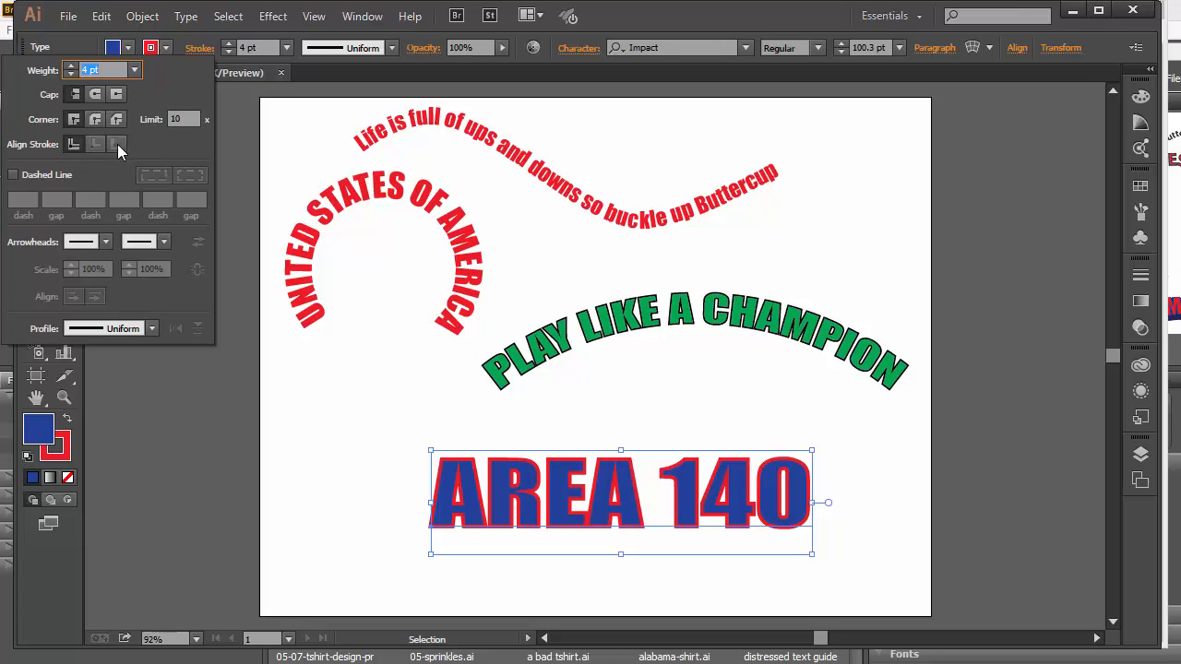
pyautogui.click(199, 51)
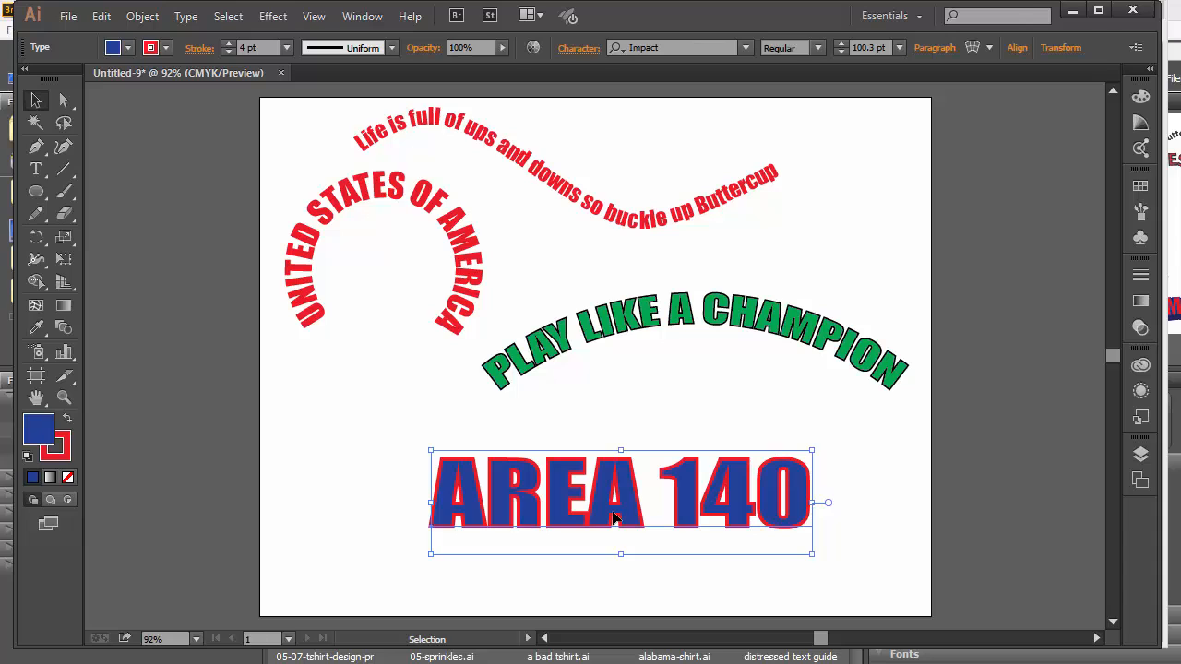
pyautogui.click(269, 17)
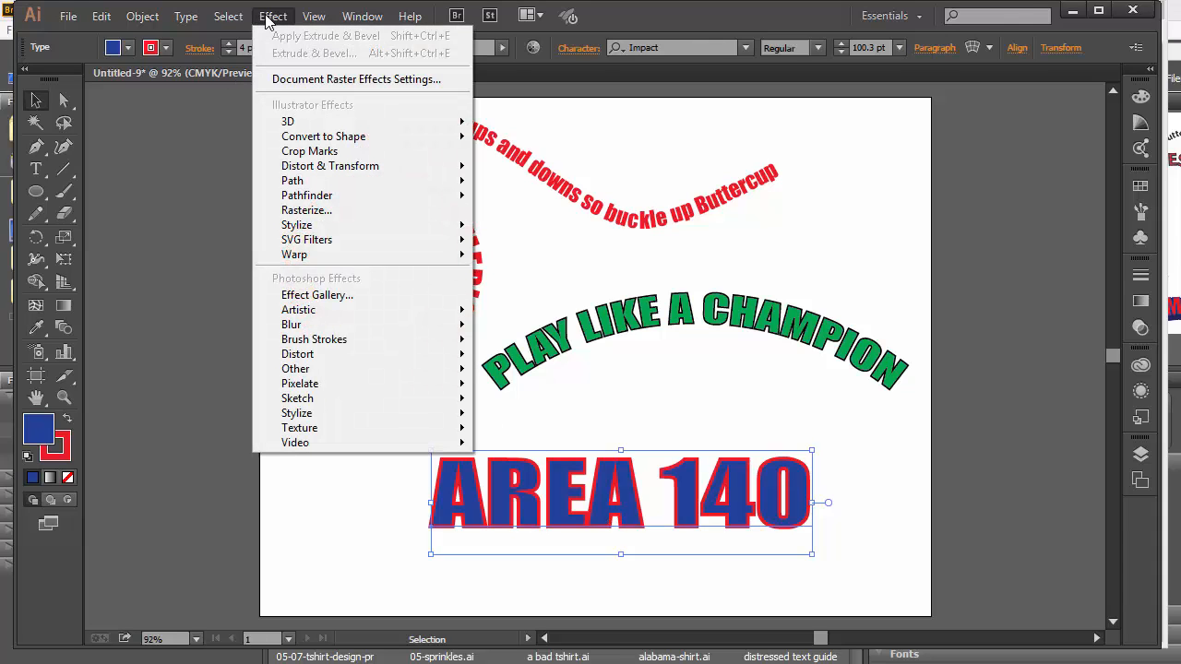
# Read the Extruded Type steps in the Chrome PDF guide, then return to Illustrator.
pyautogui.hotkey('alt', 'Tab')
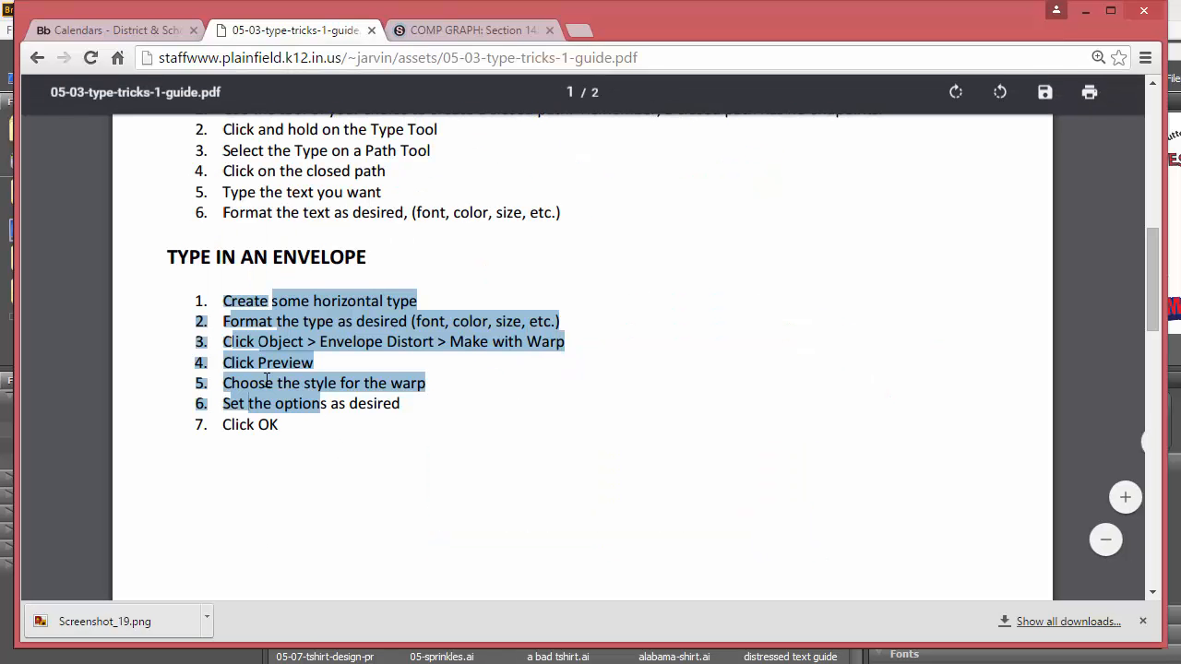
pyautogui.scroll(-5, 204, 366)
pyautogui.moveTo(222, 222); pyautogui.dragTo(345, 369)
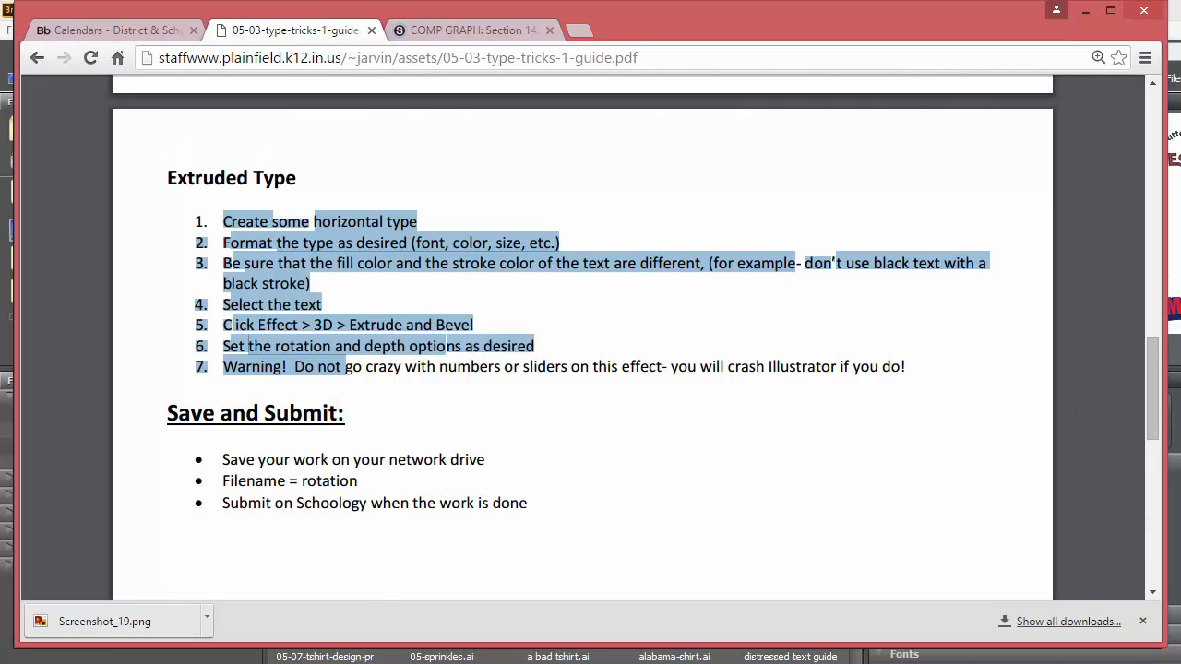
pyautogui.hotkey('alt', 'Tab')
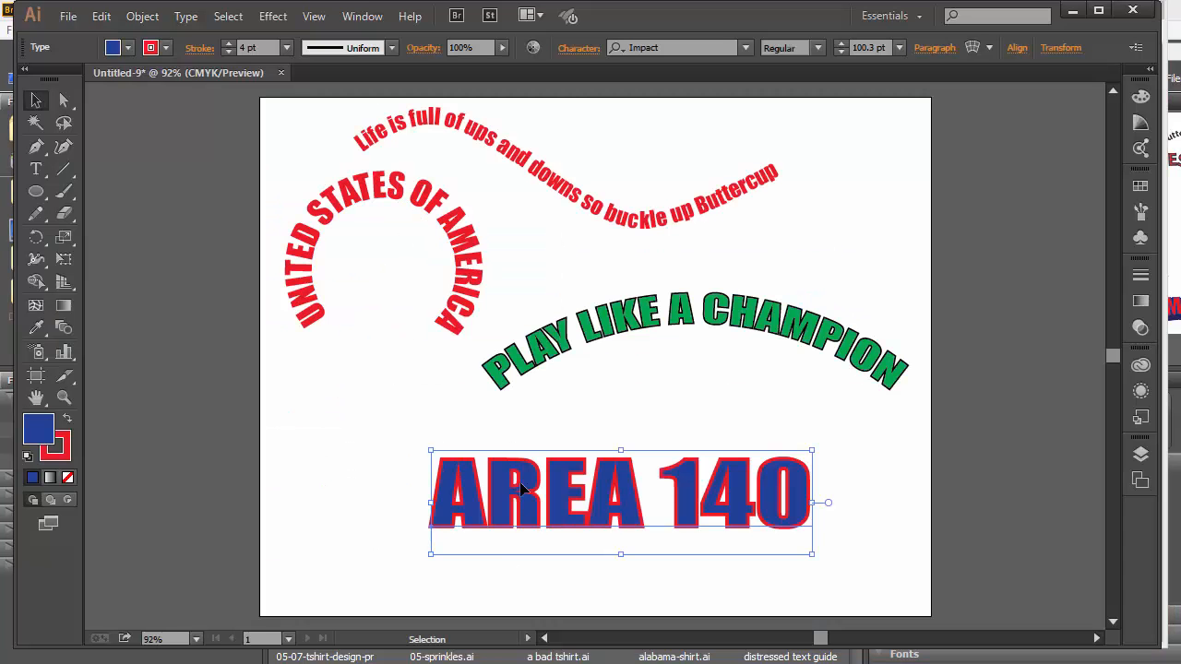
# Reduce the AREA 140 outline to 3 pt and choose Effect > 3D > Extrude & Bevel.
pyautogui.click(227, 51)
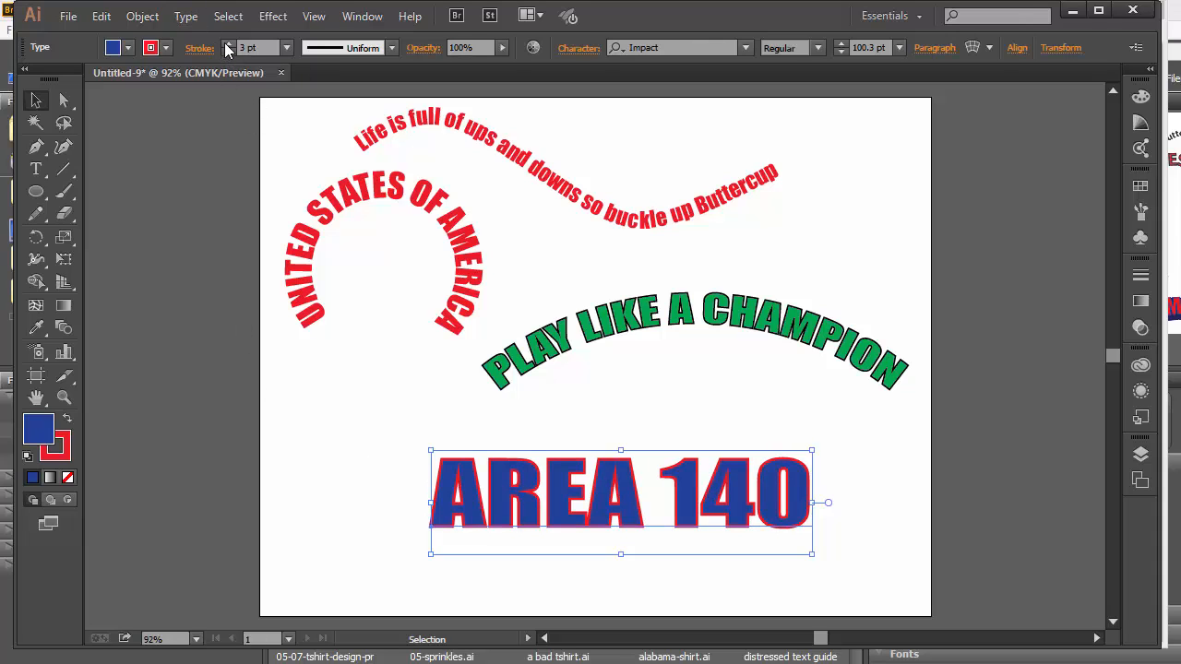
pyautogui.click(273, 16)
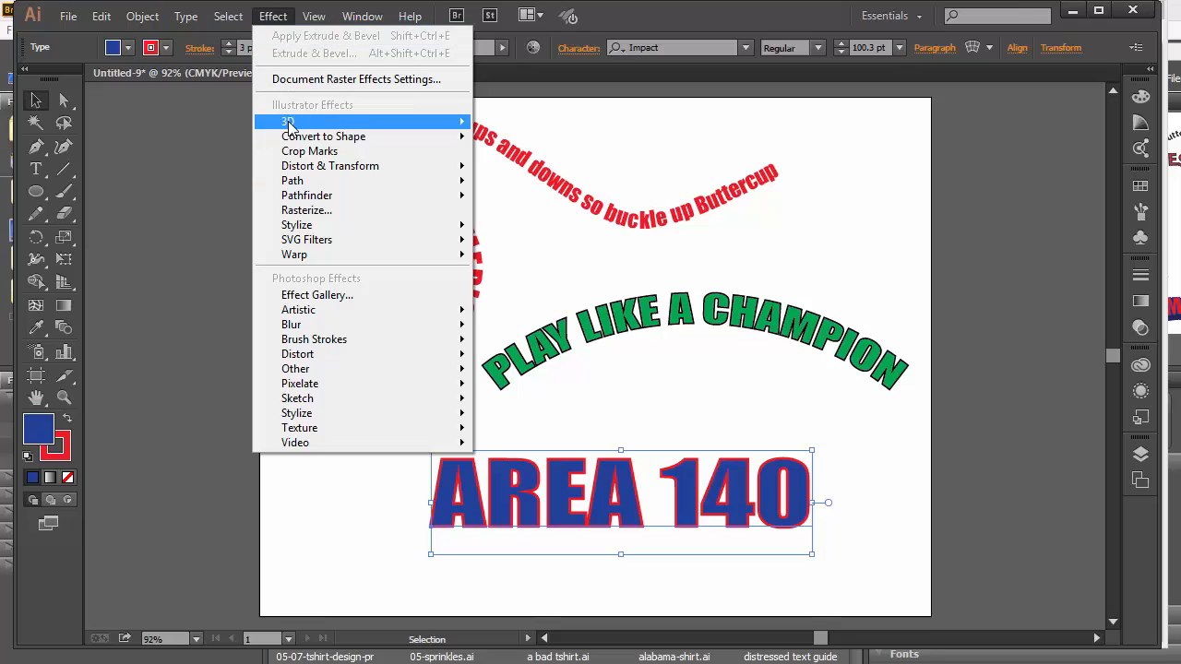
pyautogui.moveTo(285, 124)
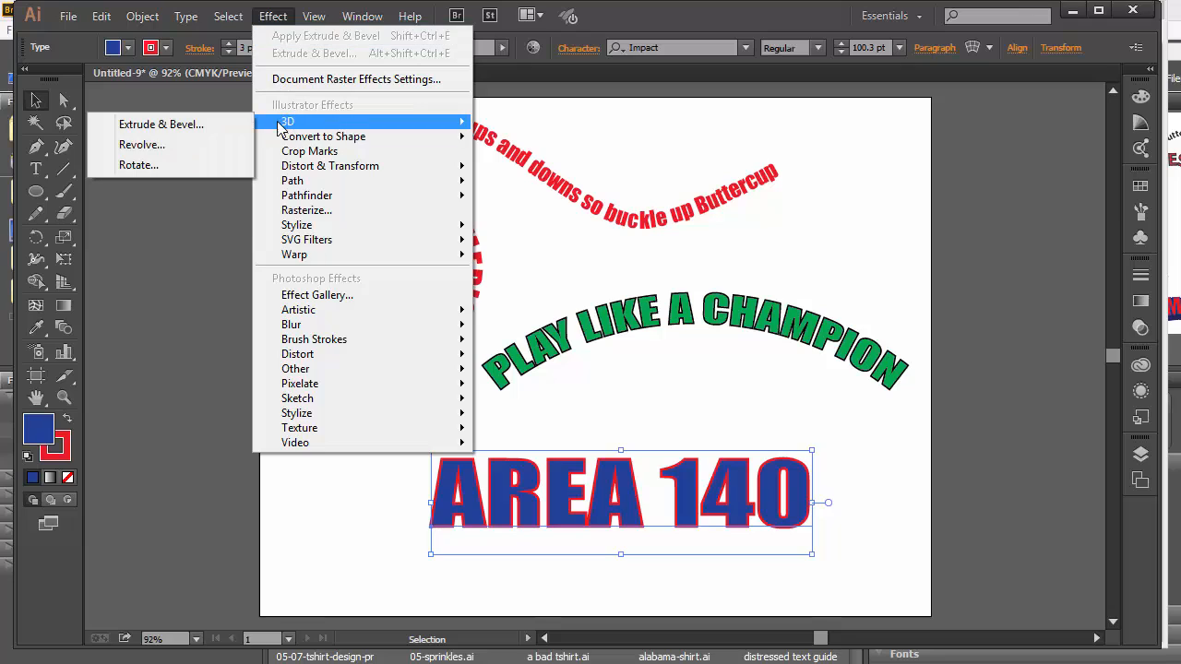
pyautogui.click(168, 127)
# Turn on the 3D preview and drag the cube to tilt AREA 140 to a custom rotation.
pyautogui.moveTo(344, 208); pyautogui.dragTo(173, 49)
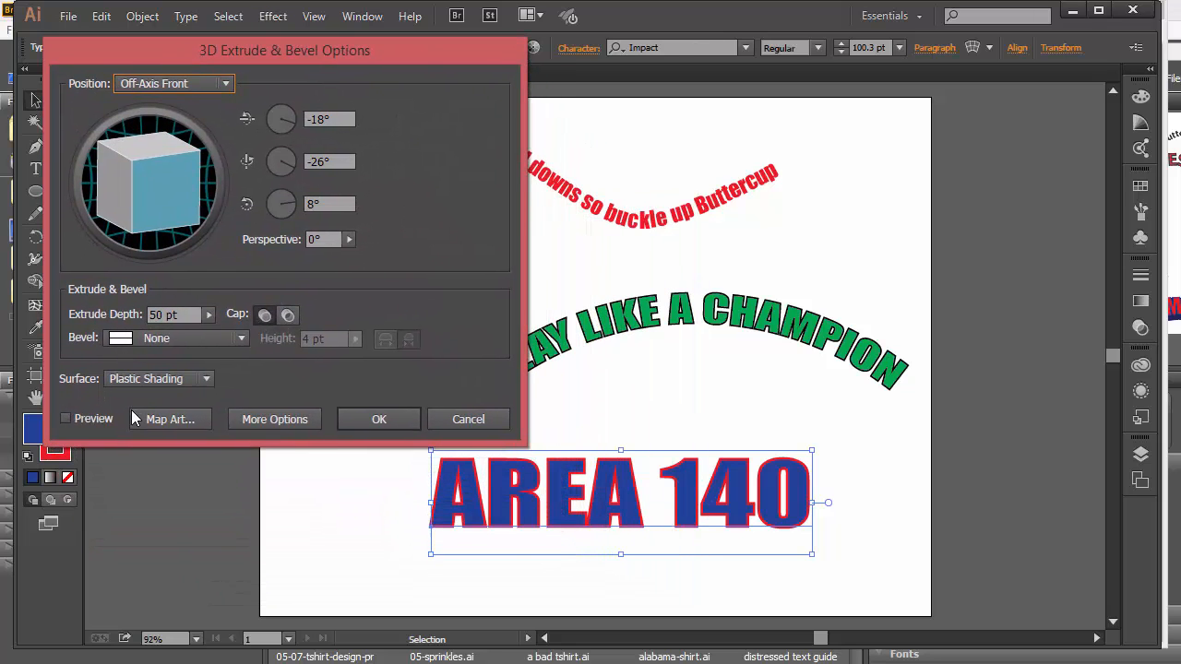
pyautogui.click(97, 416)
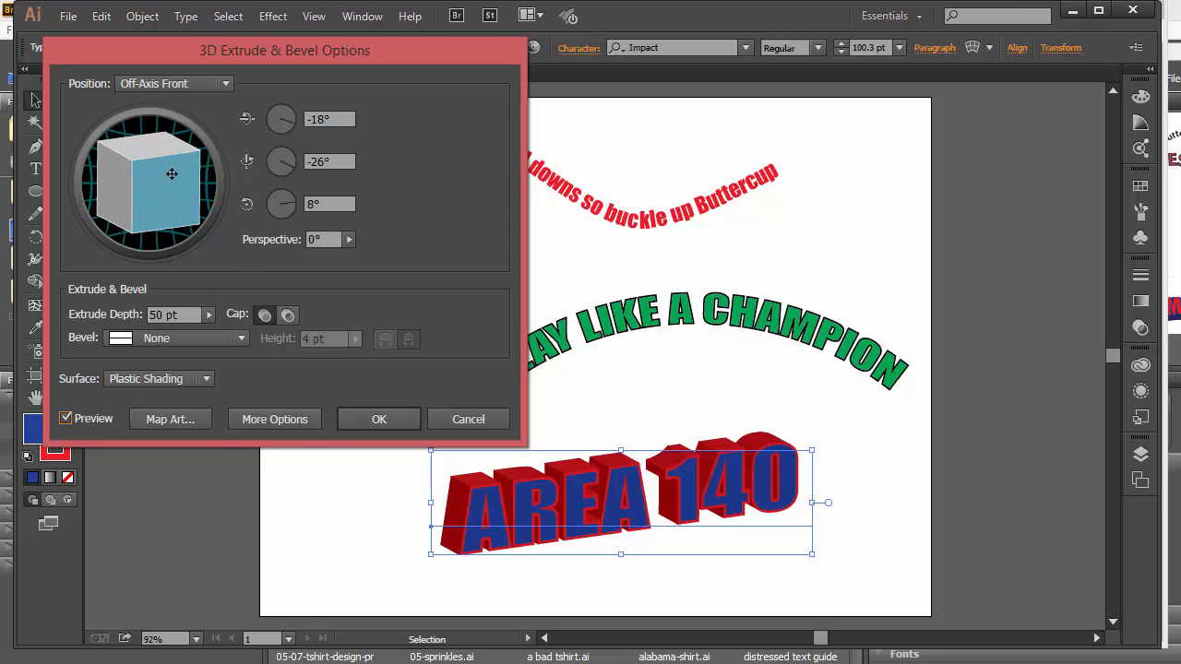
pyautogui.moveTo(168, 170); pyautogui.dragTo(134, 184)
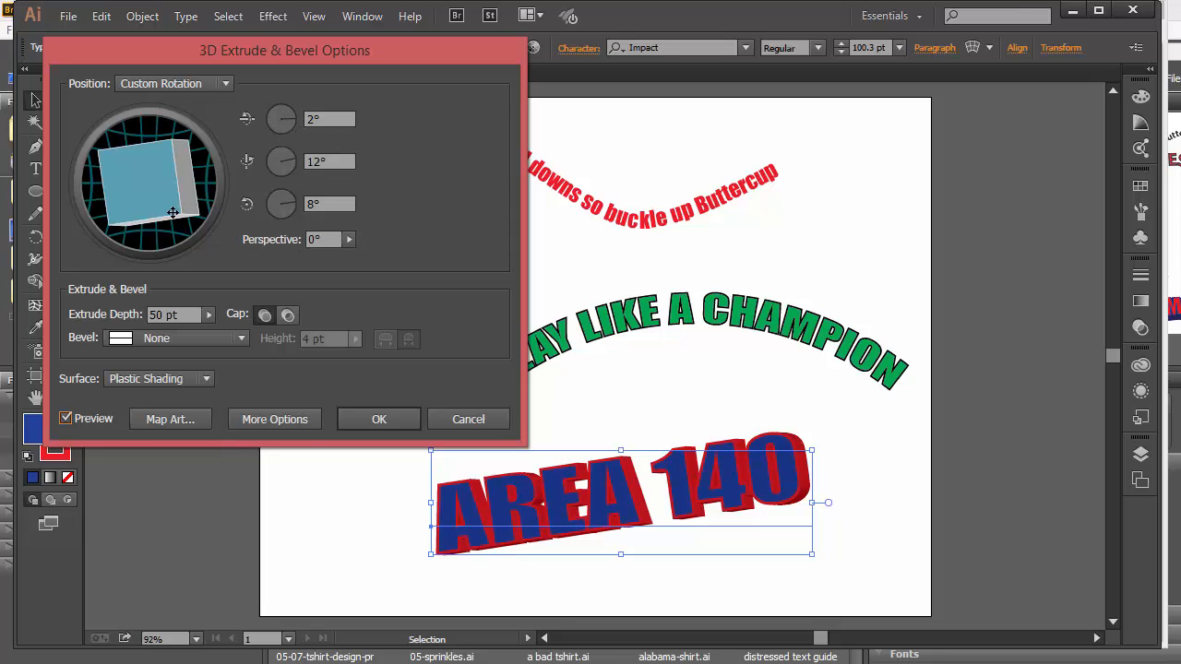
pyautogui.click(314, 119)
pyautogui.moveTo(181, 211)
pyautogui.mouseDown()
pyautogui.moveTo(166, 206)
pyautogui.moveTo(199, 191)
pyautogui.moveTo(166, 216)
pyautogui.mouseUp()
pyautogui.moveTo(221, 179); pyautogui.dragTo(207, 211)
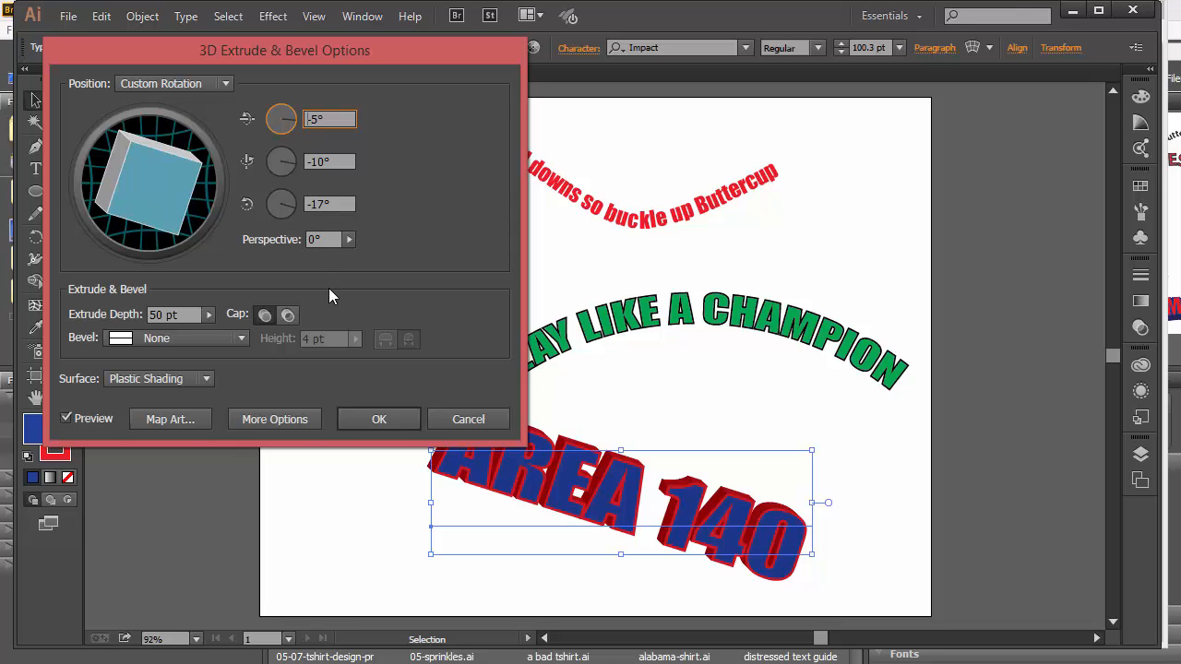
# Set extrude depth to 70 pt, fine-tune rotation to -17°, -13°, -5°, and apply.
pyautogui.click(207, 316)
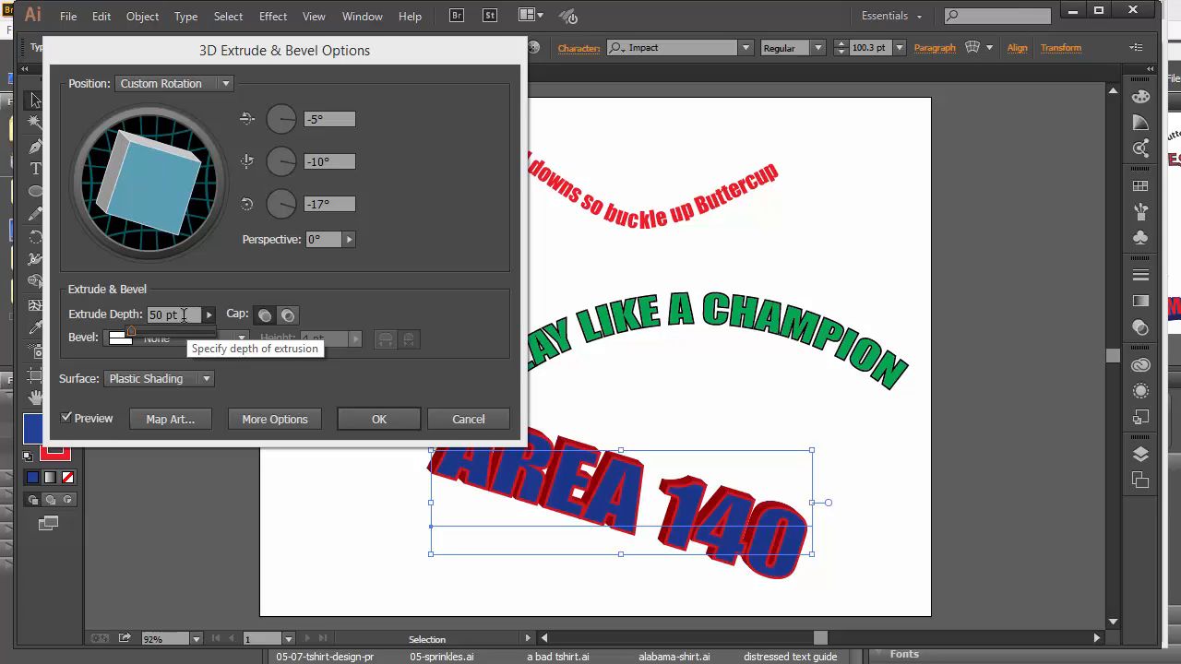
pyautogui.click(183, 314)
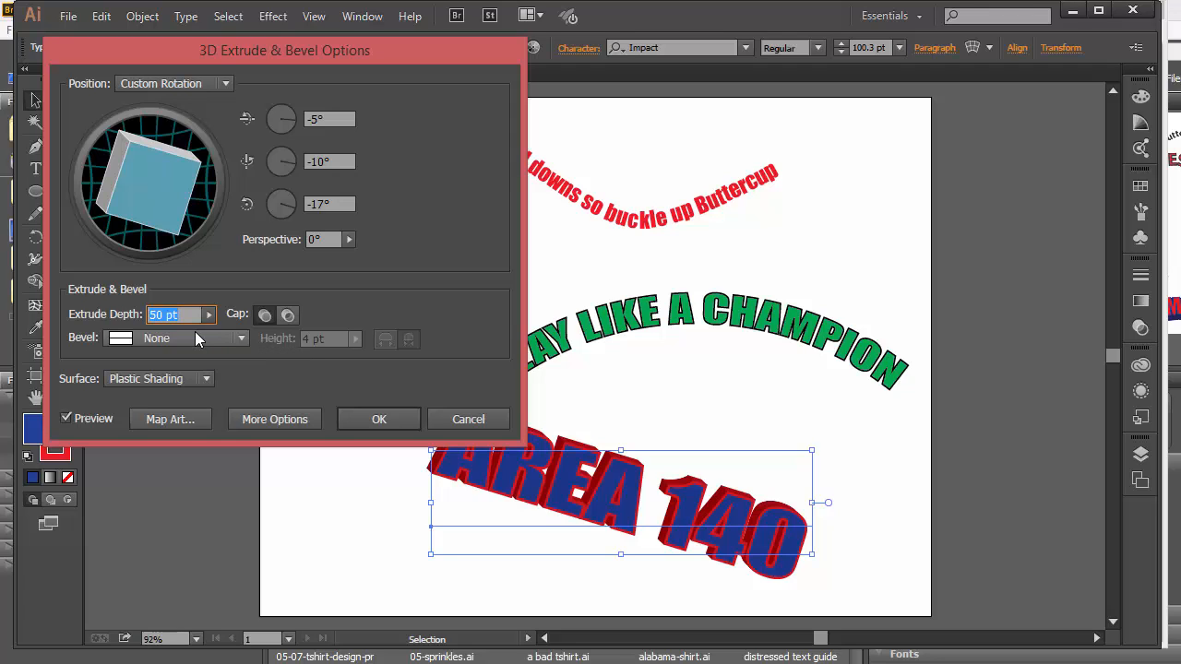
pyautogui.write('70')
pyautogui.press('Tab')
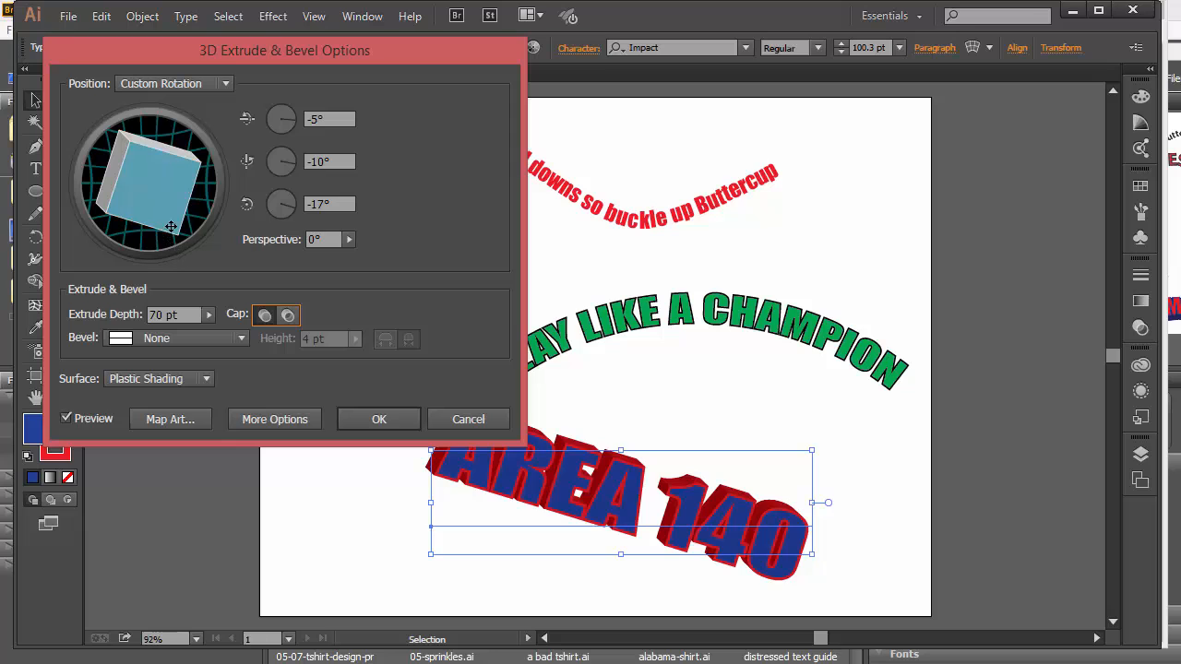
pyautogui.moveTo(170, 232); pyautogui.dragTo(189, 231)
pyautogui.moveTo(126, 194); pyautogui.dragTo(125, 208)
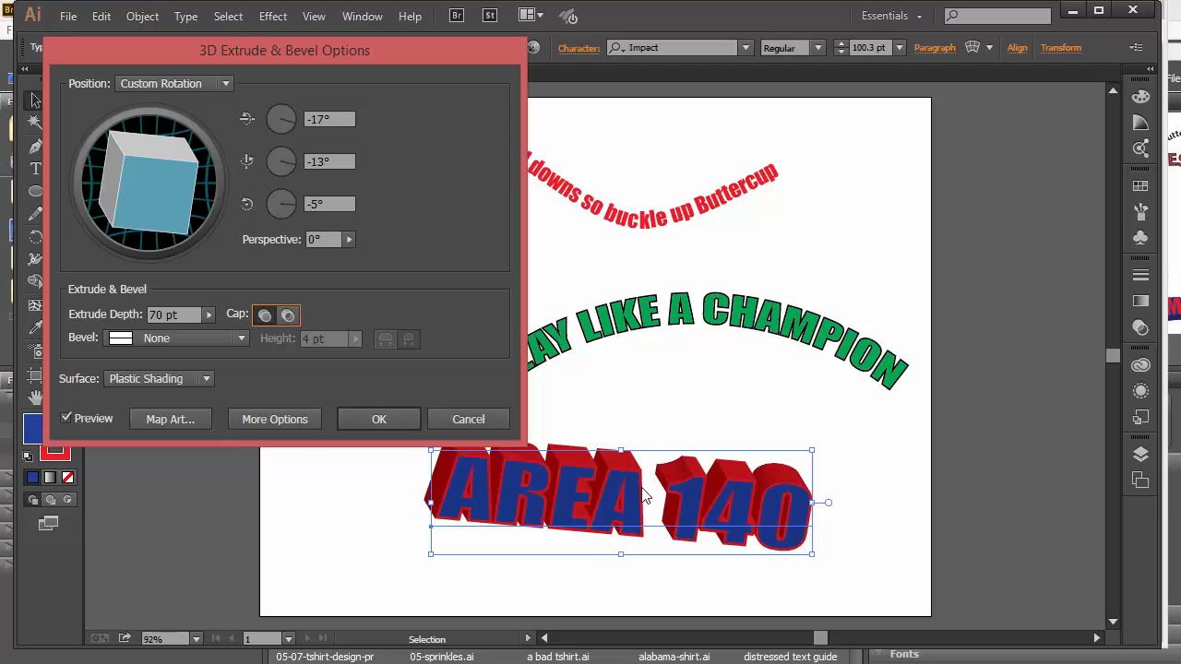
pyautogui.moveTo(386, 52); pyautogui.dragTo(404, 58)
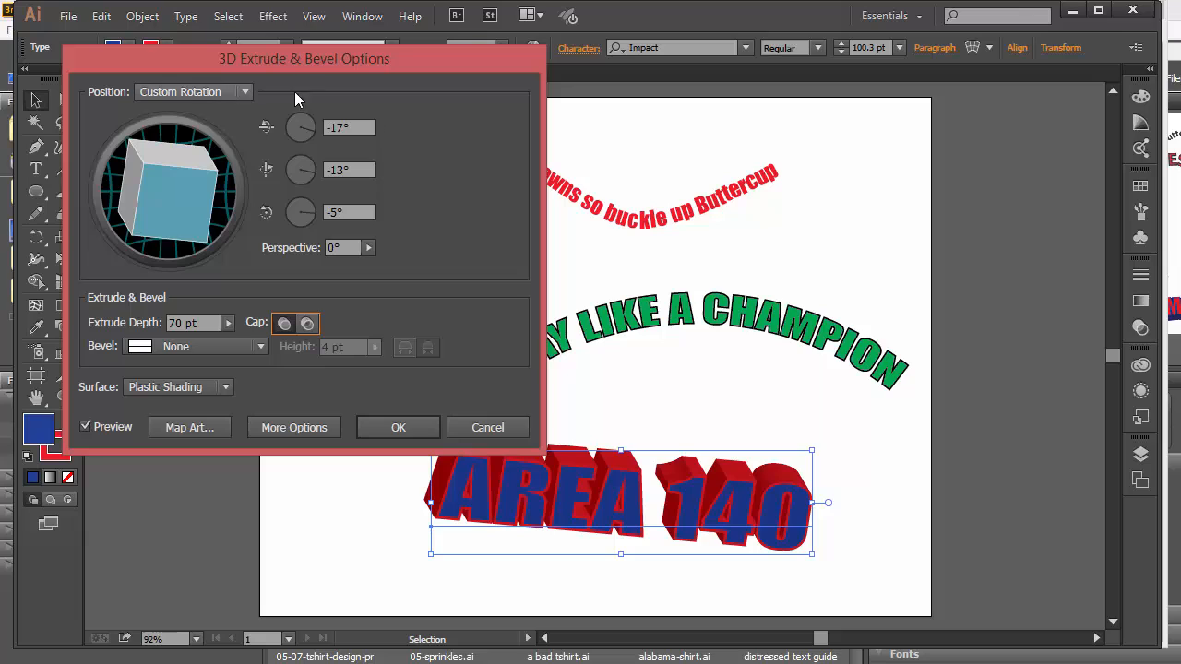
pyautogui.click(399, 427)
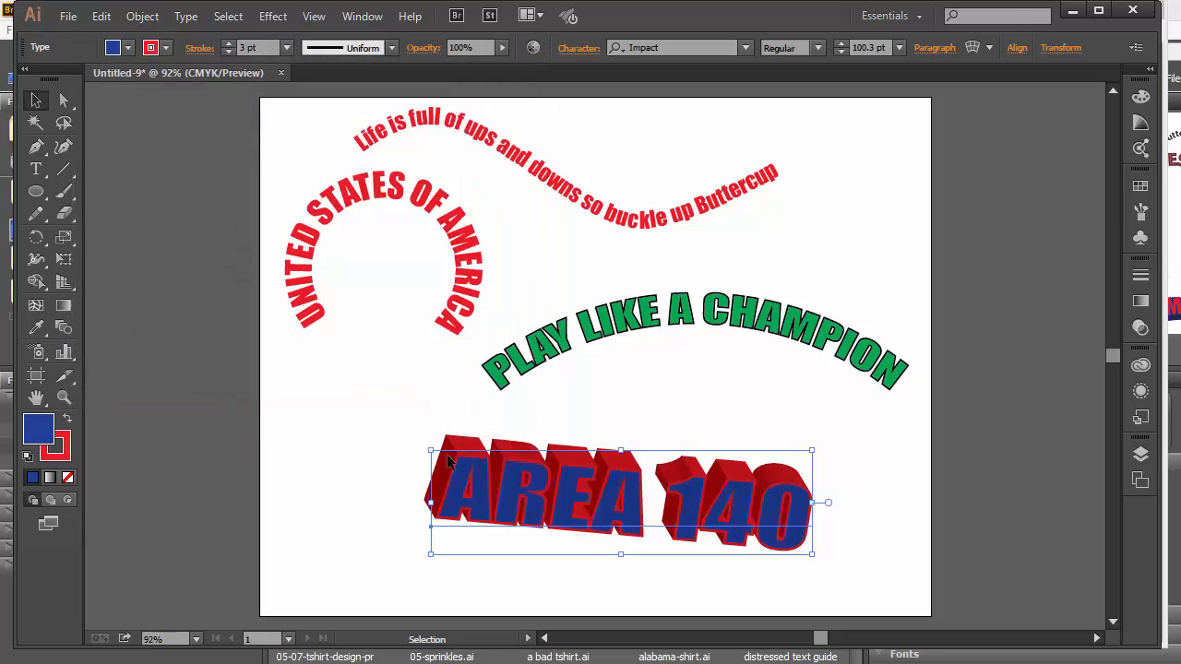
# Reposition the red path text, the USA arch, PLAY LIKE A CHAMPION and AREA 140 for even spacing.
pyautogui.click(274, 591)
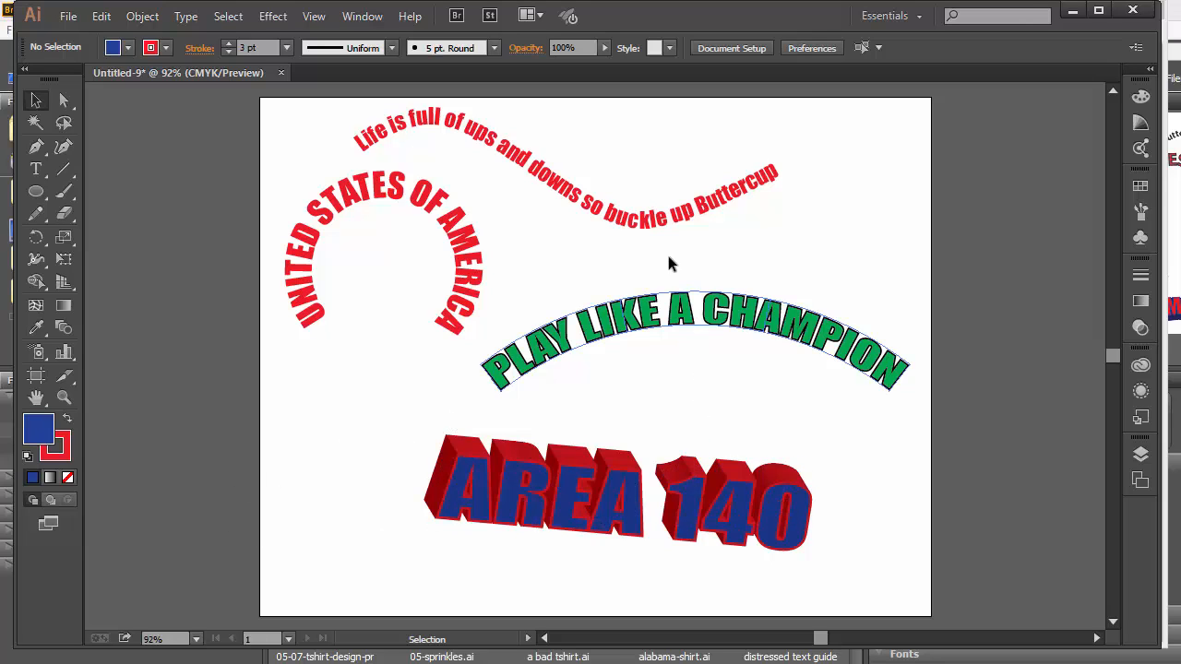
pyautogui.moveTo(649, 221); pyautogui.dragTo(661, 220)
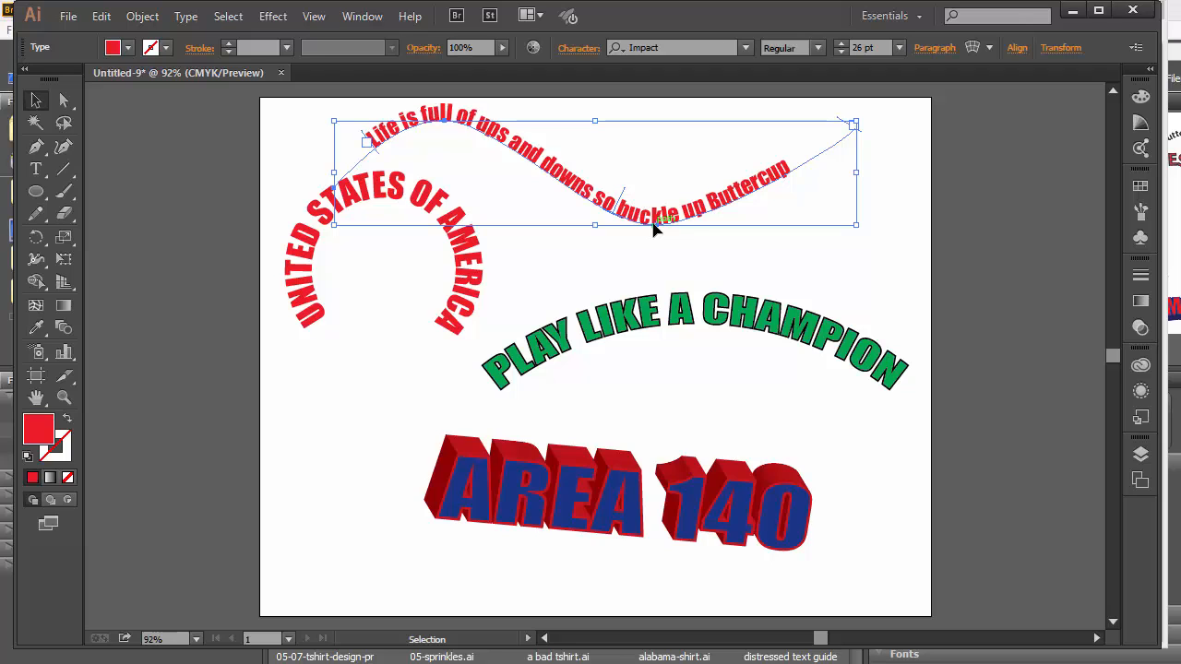
pyautogui.moveTo(477, 319); pyautogui.dragTo(469, 354)
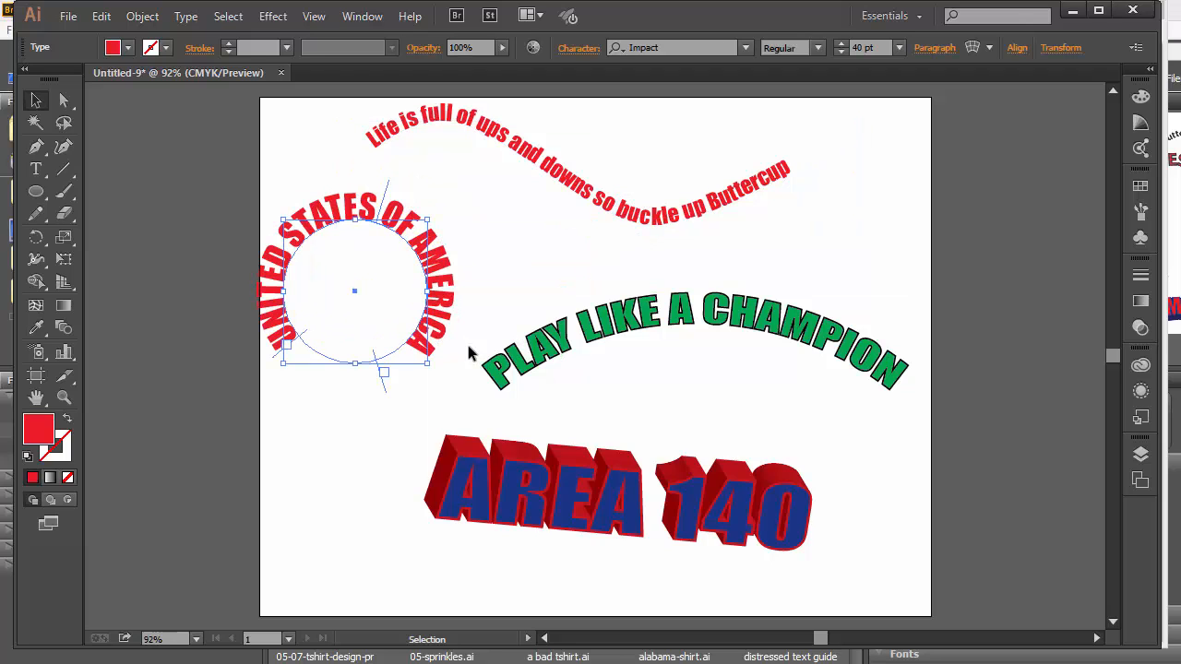
pyautogui.moveTo(674, 330); pyautogui.dragTo(677, 350)
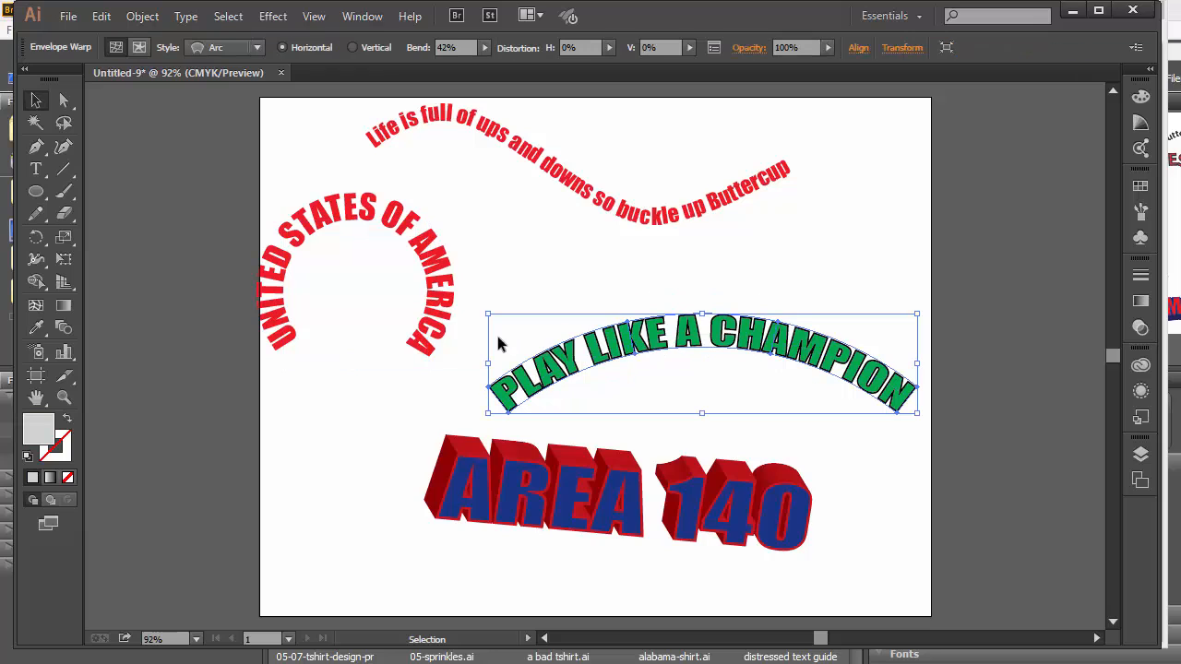
pyautogui.moveTo(512, 489); pyautogui.dragTo(487, 526)
pyautogui.moveTo(442, 334); pyautogui.dragTo(468, 334)
pyautogui.moveTo(684, 348); pyautogui.dragTo(667, 367)
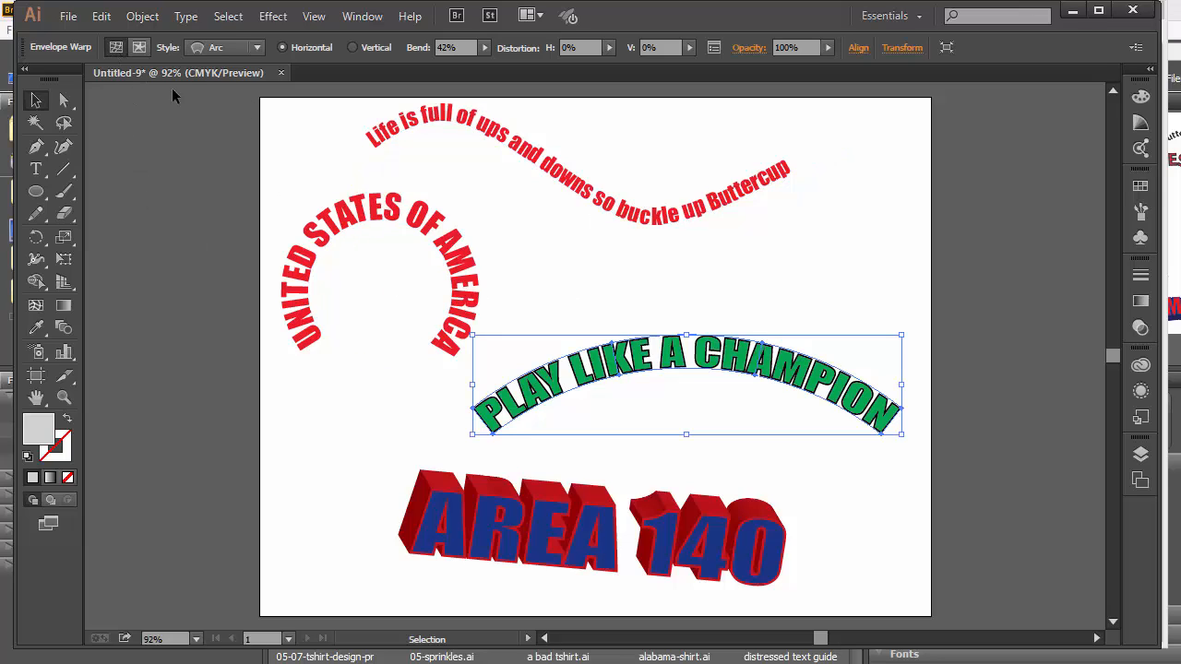
# Save the artwork as TYPE1.ai on the H: network drive, then return to the Chrome course materials page.
pyautogui.click(68, 16)
pyautogui.click(107, 186)
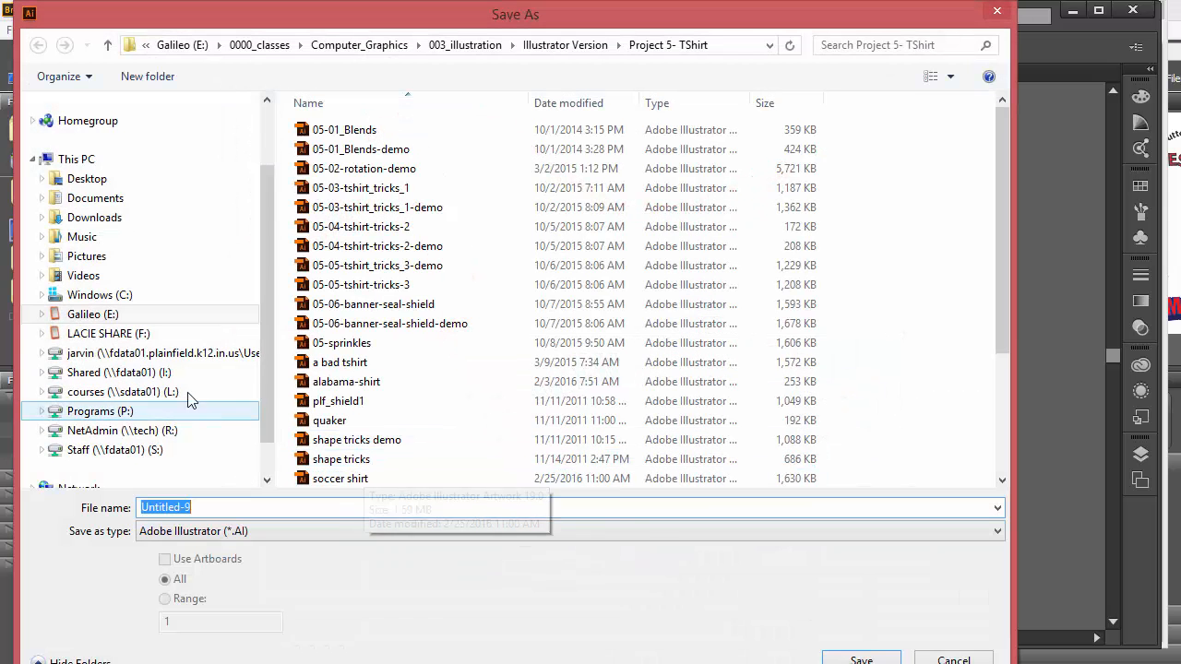
pyautogui.click(138, 353)
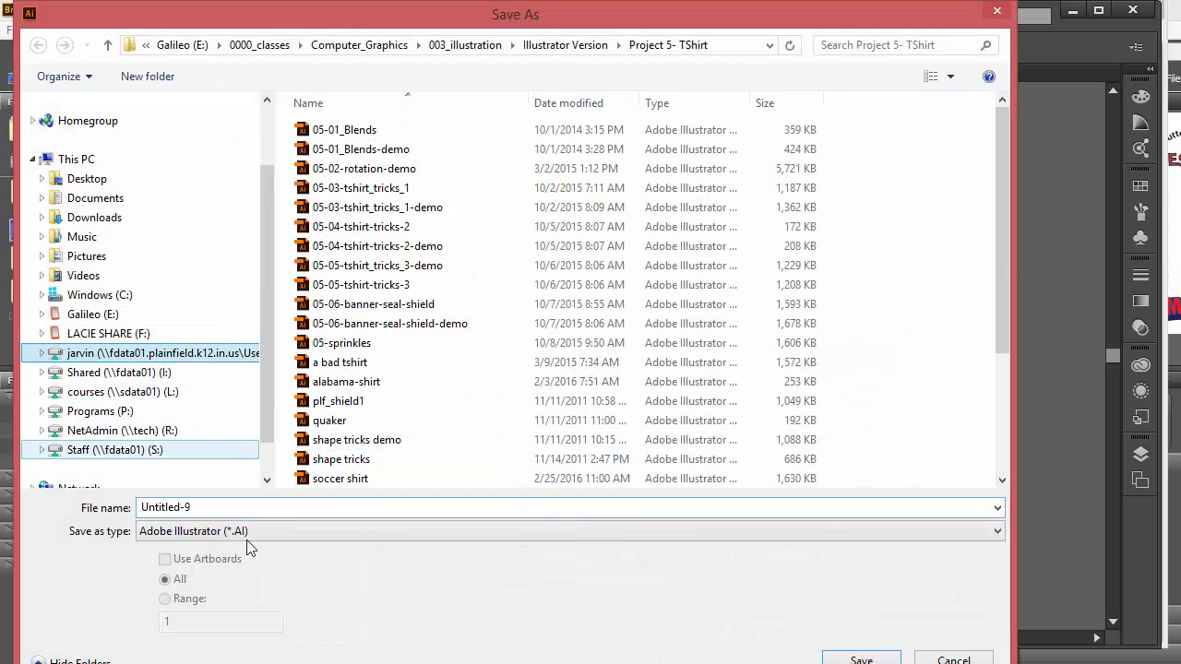
pyautogui.write('TY')
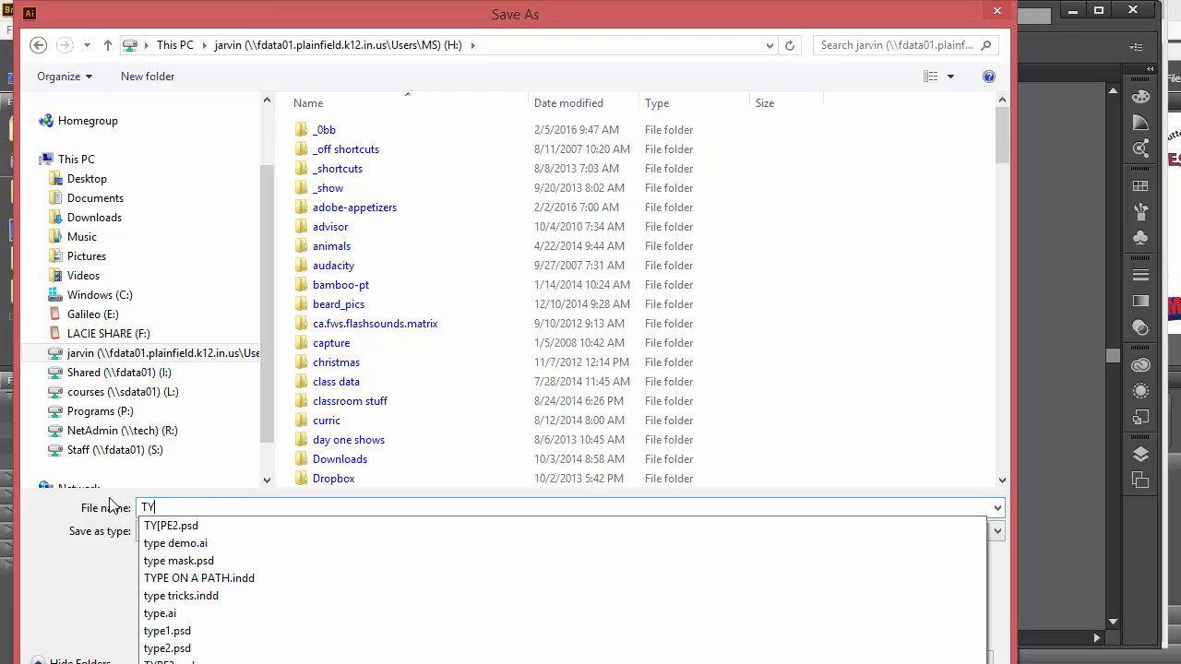
pyautogui.write('PE1')
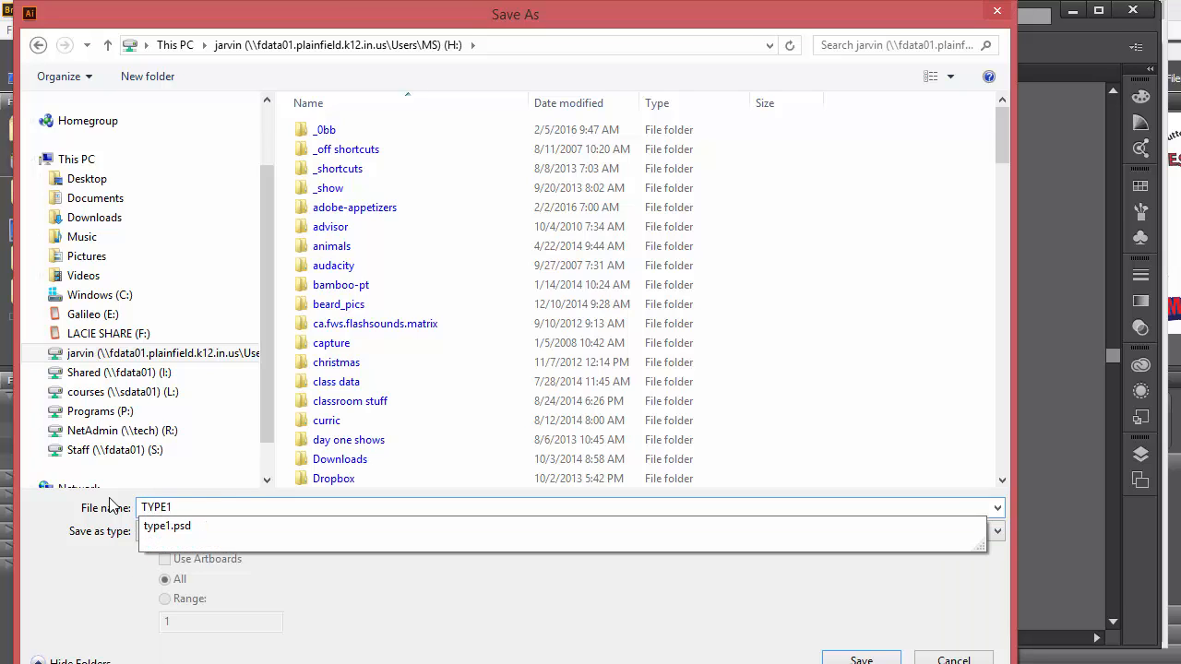
pyautogui.press('Return')
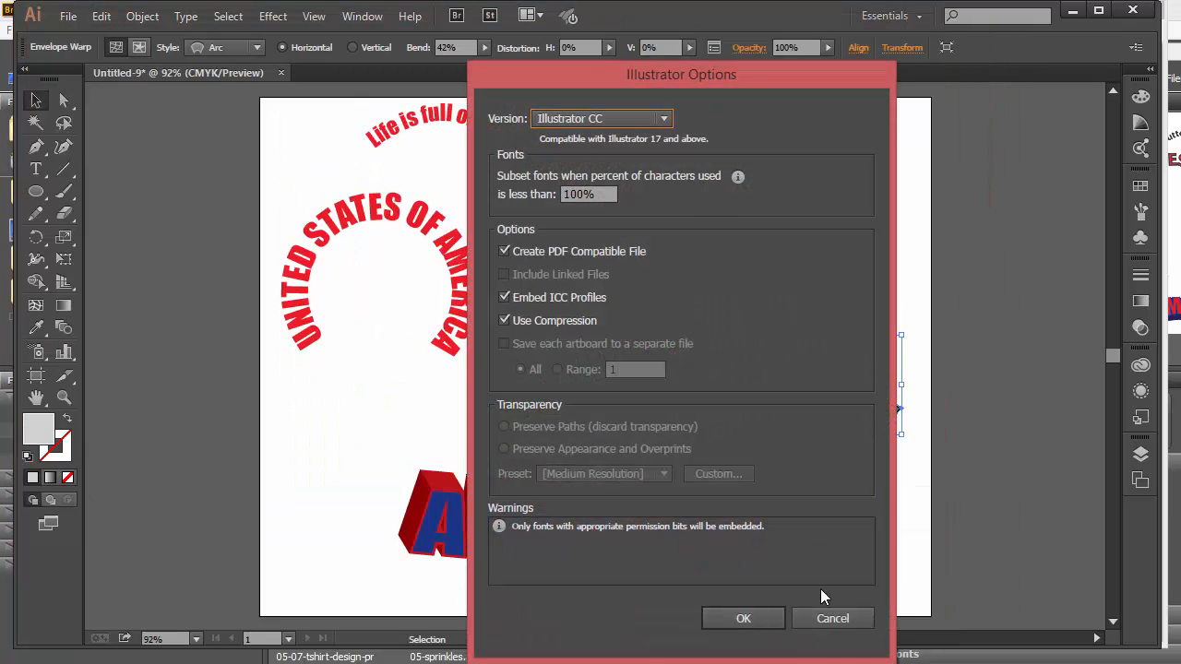
pyautogui.click(742, 618)
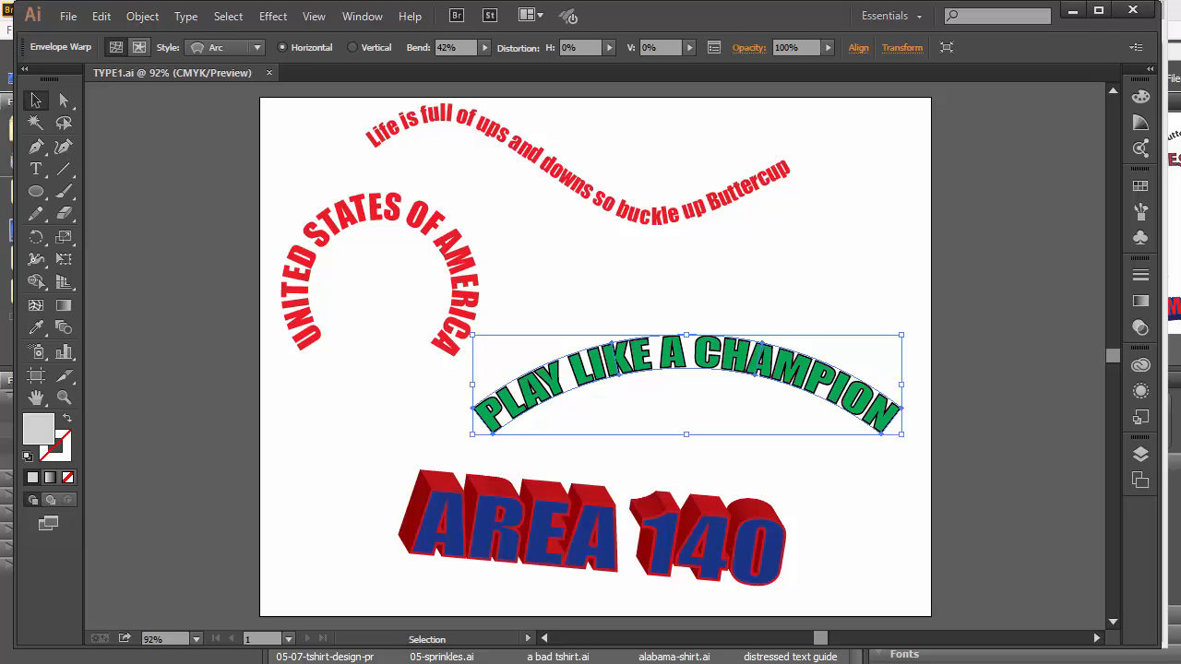
pyautogui.hotkey('alt', 'Tab')
pyautogui.click(467, 30)
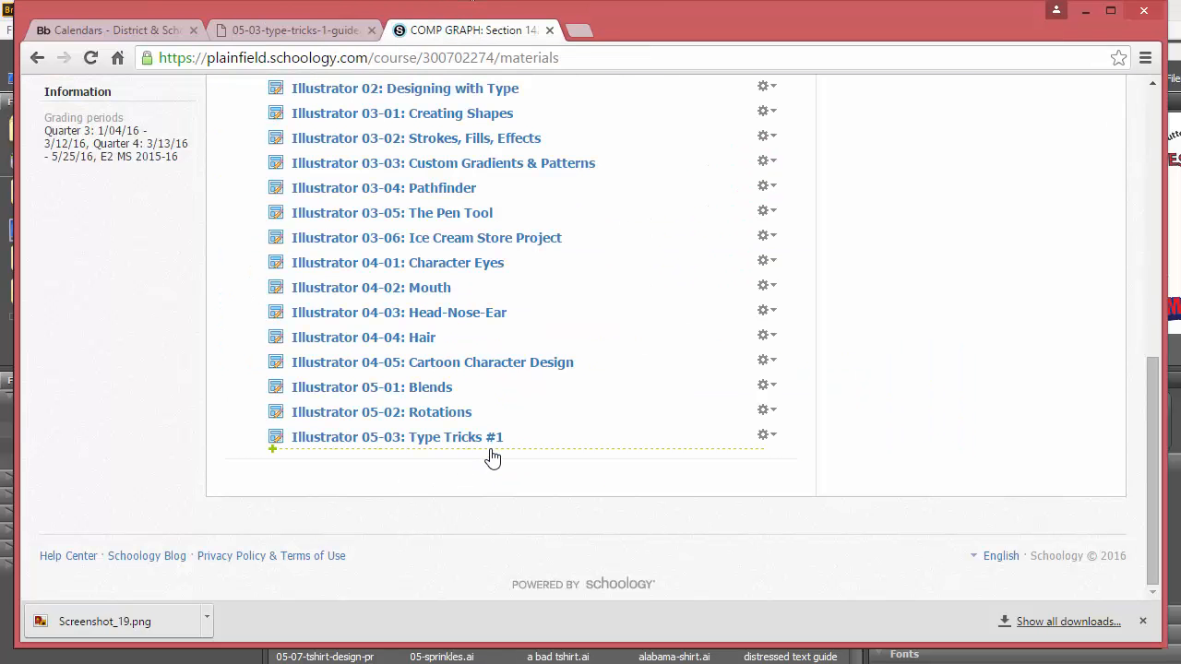